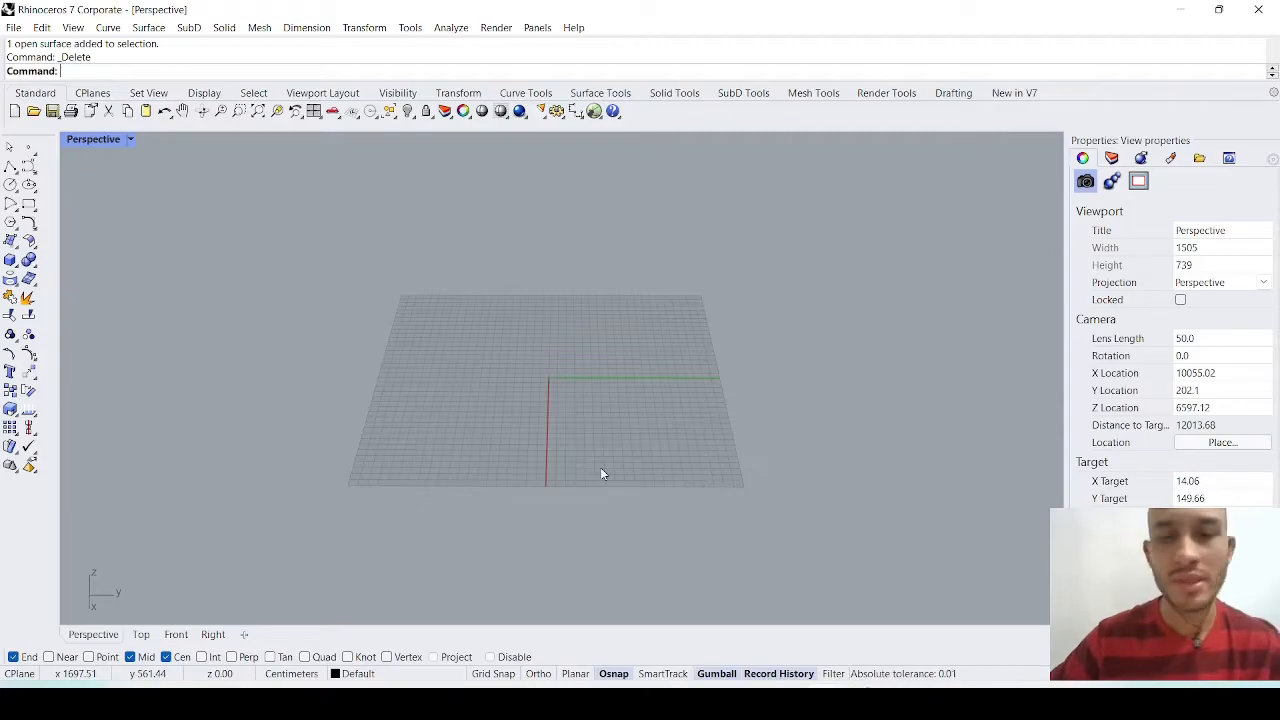
Switch to the lesson PDF in the browser, view the AULA 03 page, and return to Rhinoceros
key(alt+Tab)
scroll(795, 494, down, 7)
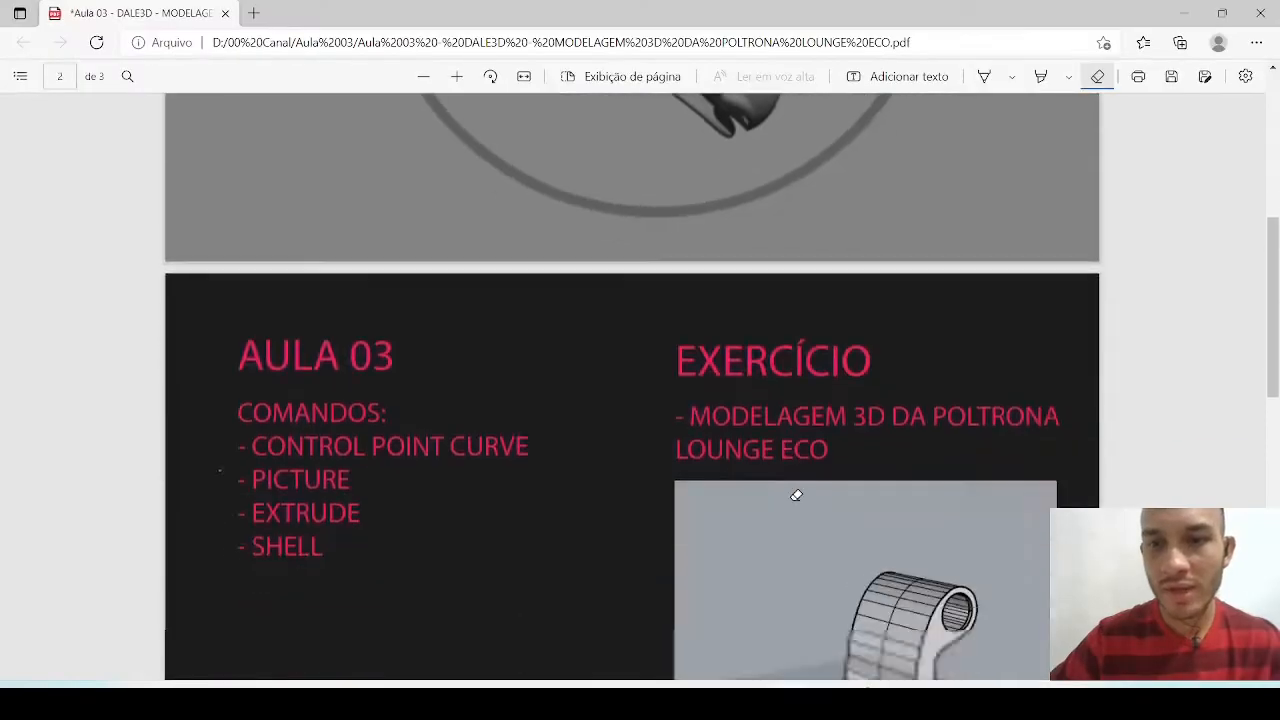
scroll(780, 455, up, 1)
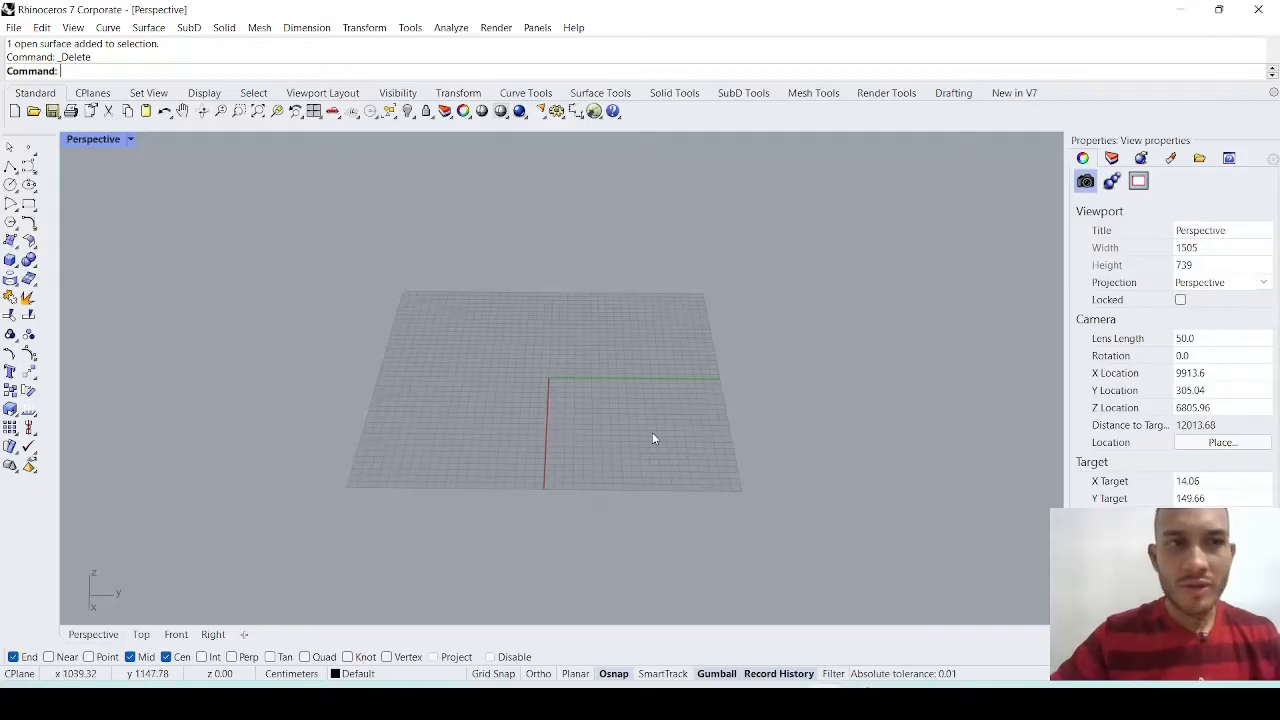
right_drag(649, 436, 634, 431)
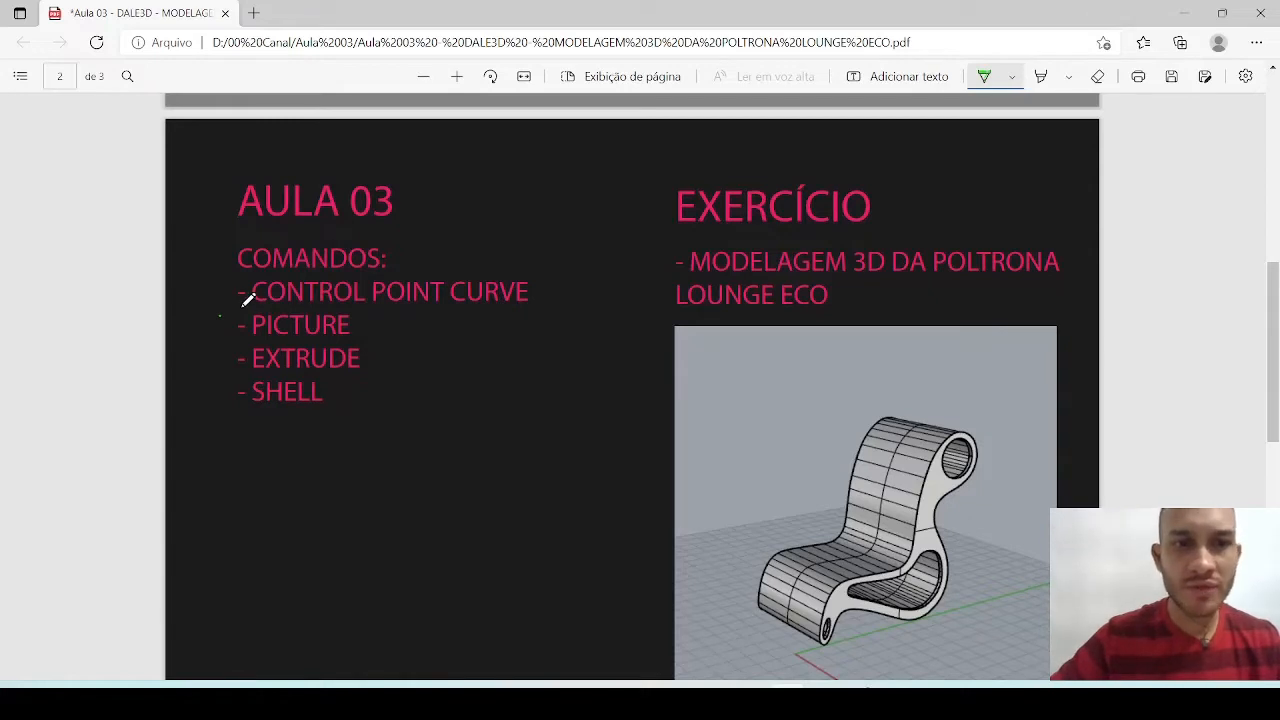
Underline the four listed command names on the PDF page in green and erase the underlines
drag(237, 301, 490, 298)
drag(238, 340, 366, 341)
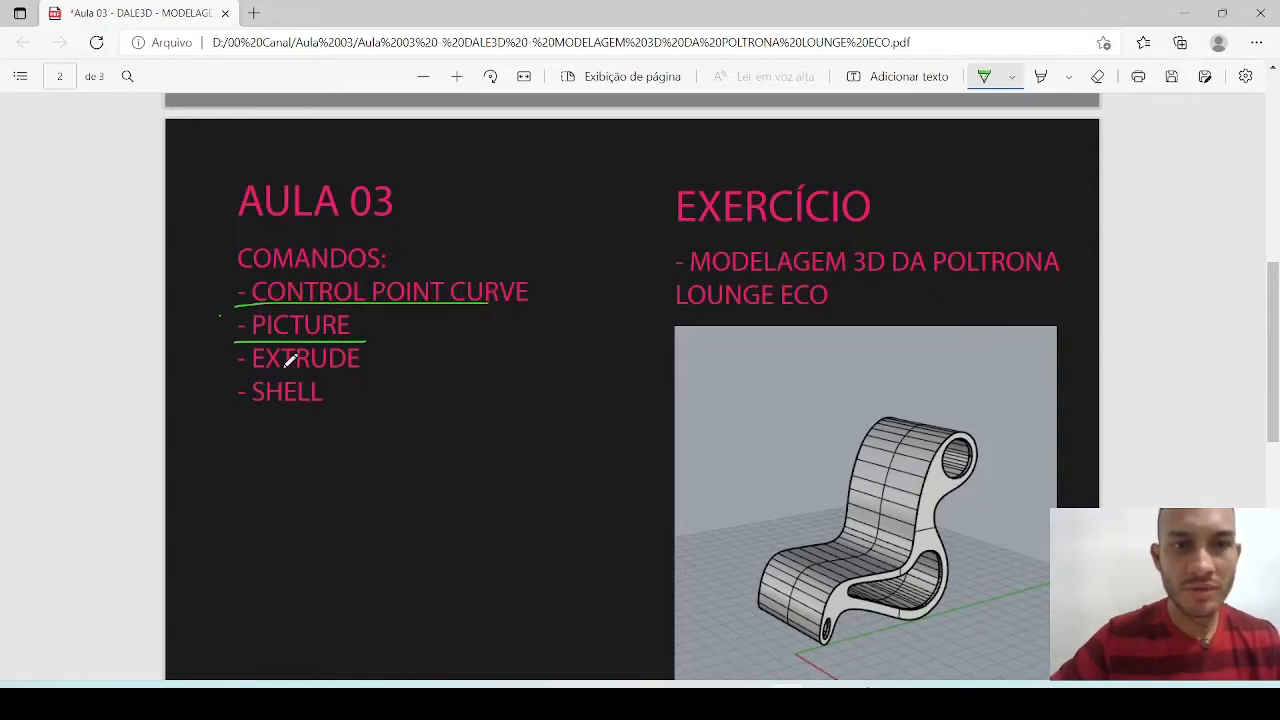
drag(230, 373, 345, 374)
drag(240, 408, 333, 408)
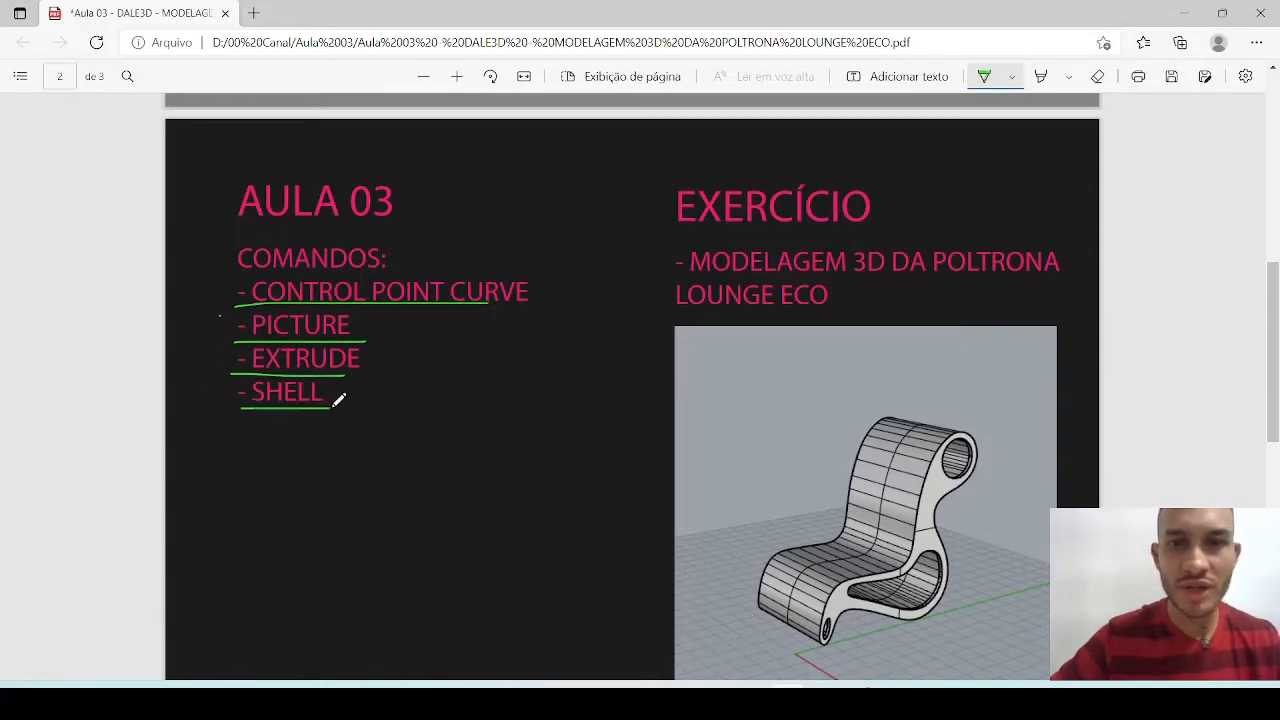
click(1097, 76)
mouse_move(384, 255)
mouse_down()
mouse_move(294, 391)
mouse_move(291, 417)
mouse_up()
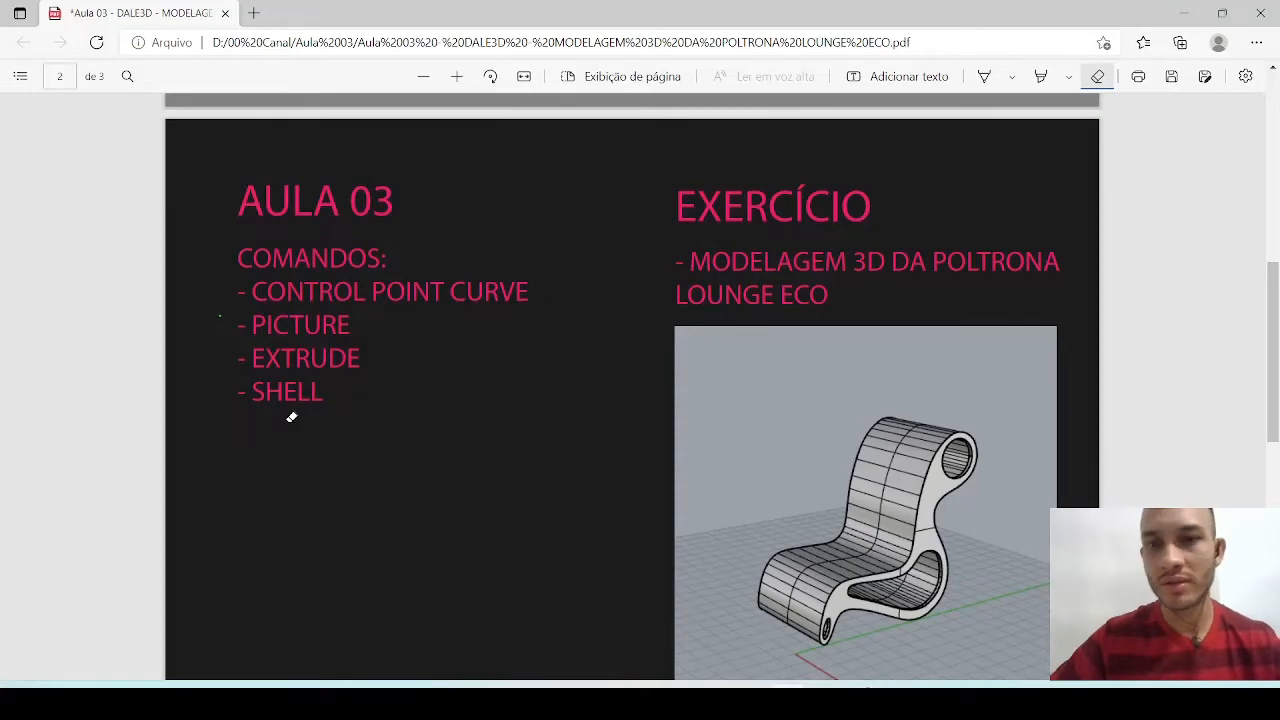
Examine the lounge chair outline and photo on page 3 of the PDF, and switch back to Rhinoceros
scroll(435, 414, down, 8)
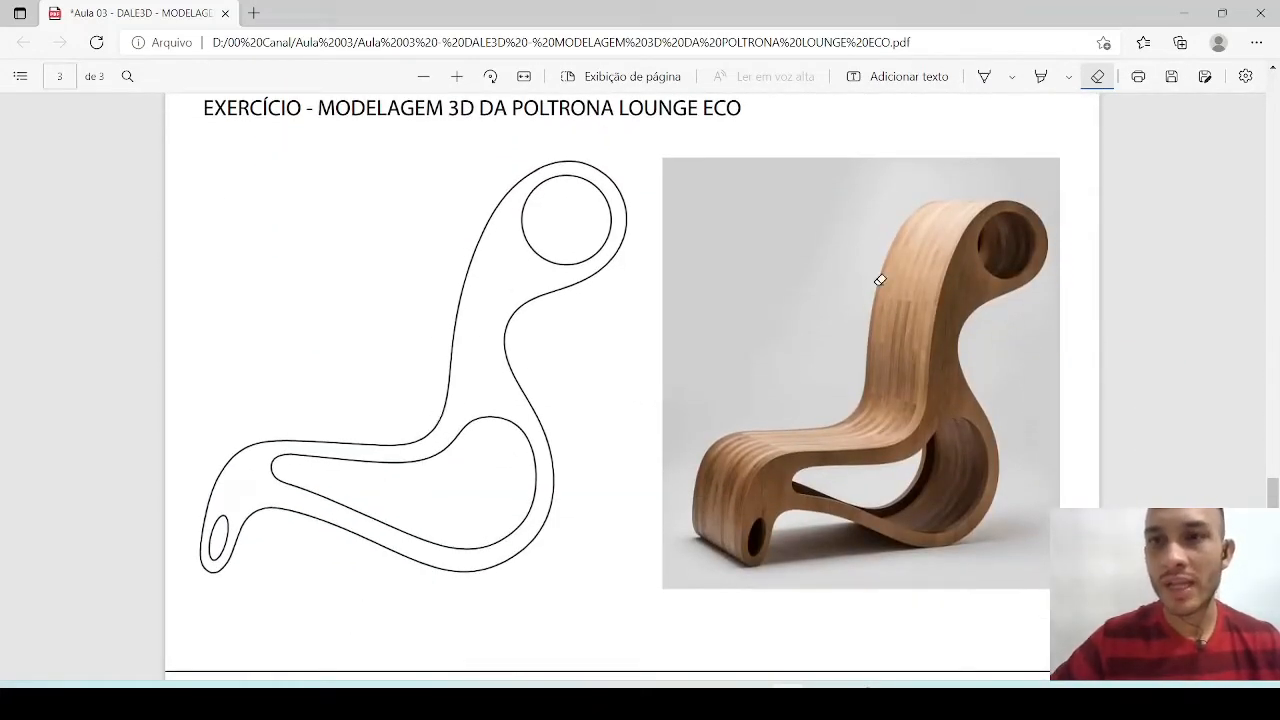
click(986, 80)
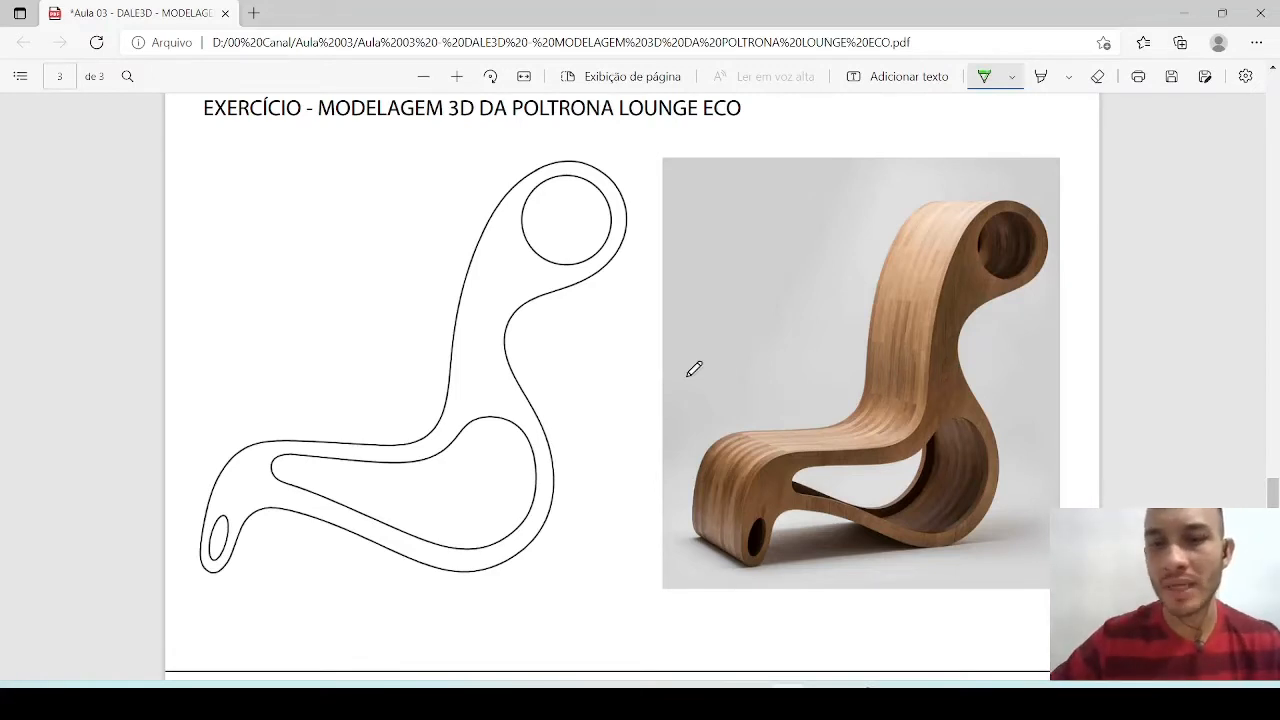
click(822, 700)
right_drag(608, 418, 678, 512)
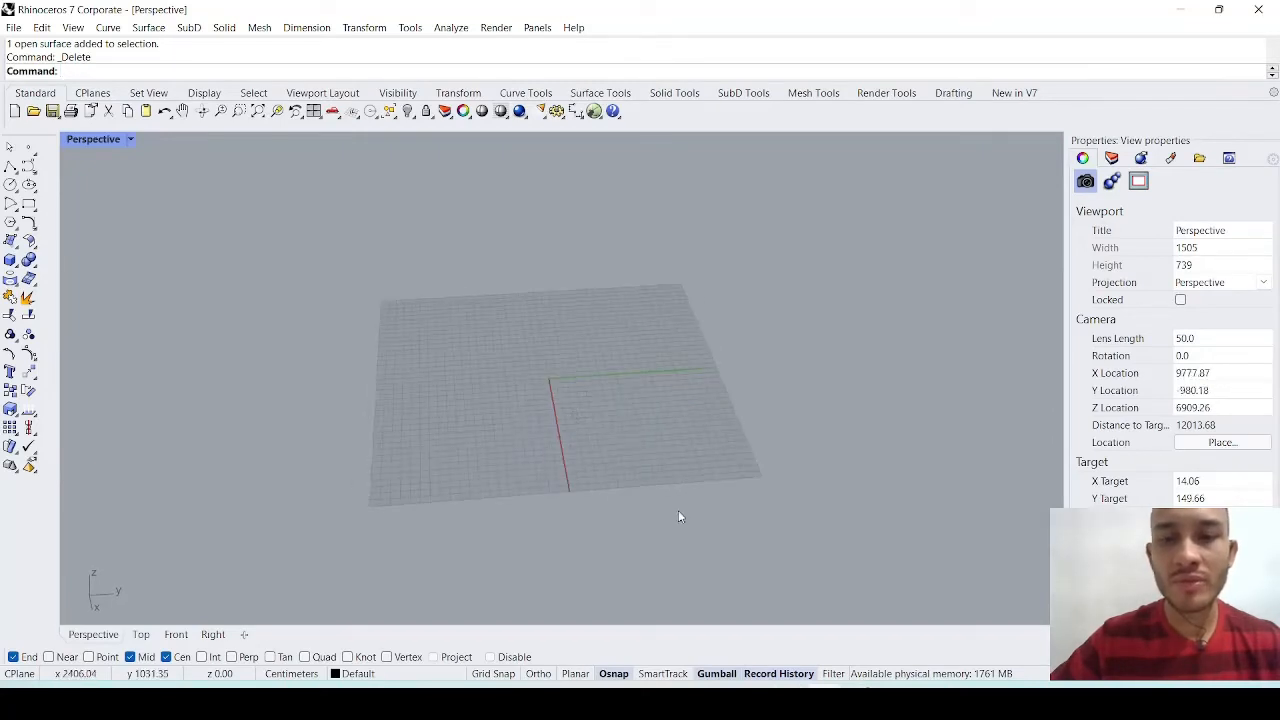
right_drag(643, 453, 586, 434)
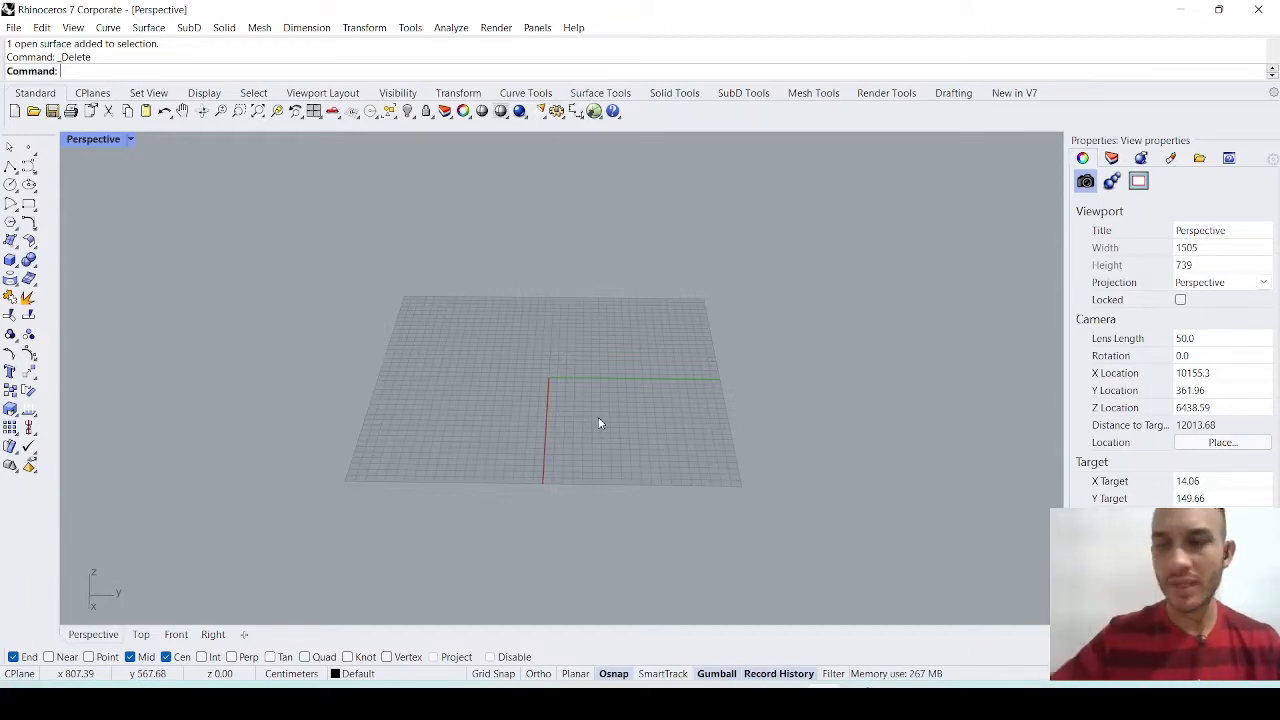
Show the four-viewport layout and maximize the Right viewport
double_click(80, 140)
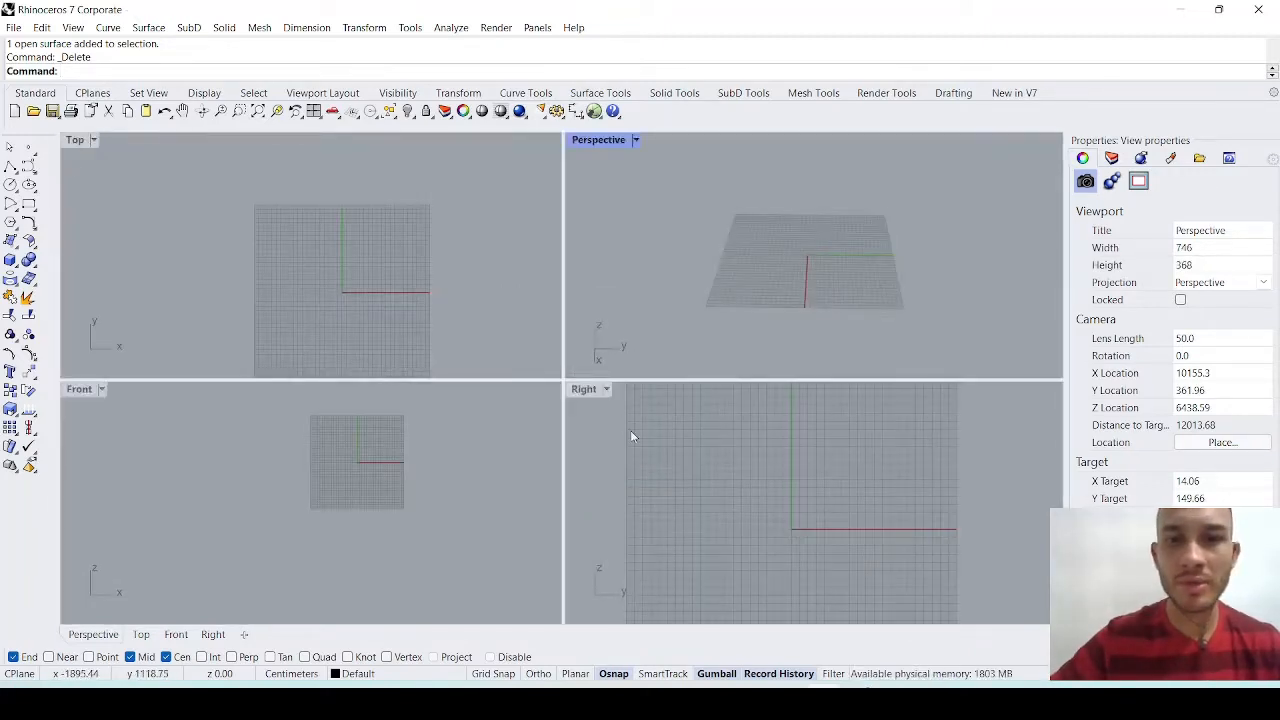
double_click(593, 395)
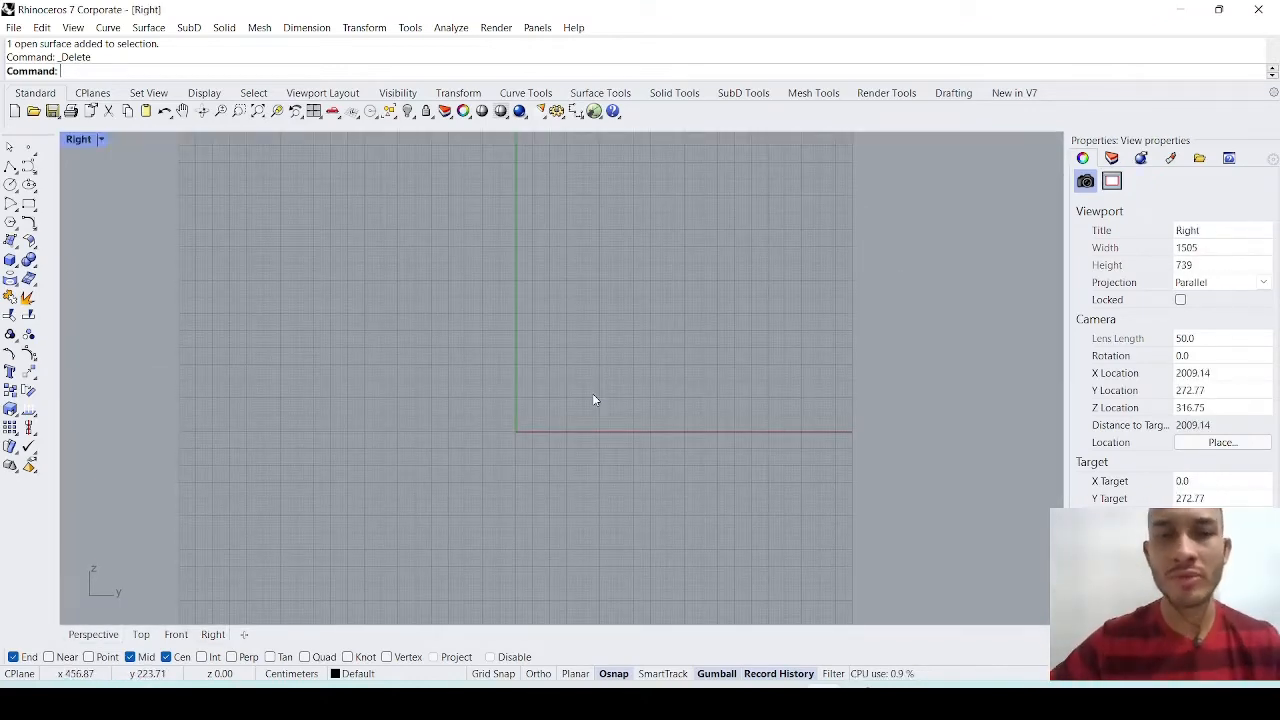
right_drag(593, 400, 584, 447)
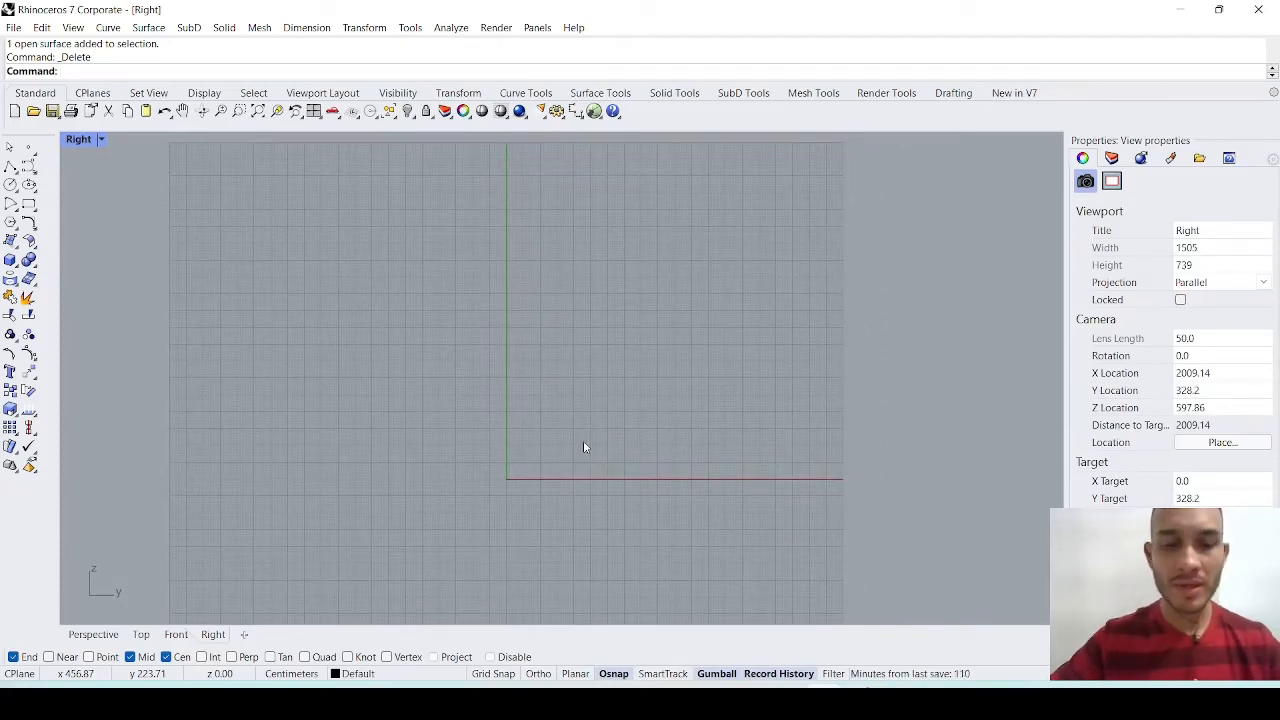
Insert the image PICTURE POLTRONA LOUGE ECO with the Picture command, placing it across the origin in the Right view
text(Picture)
key(Return)
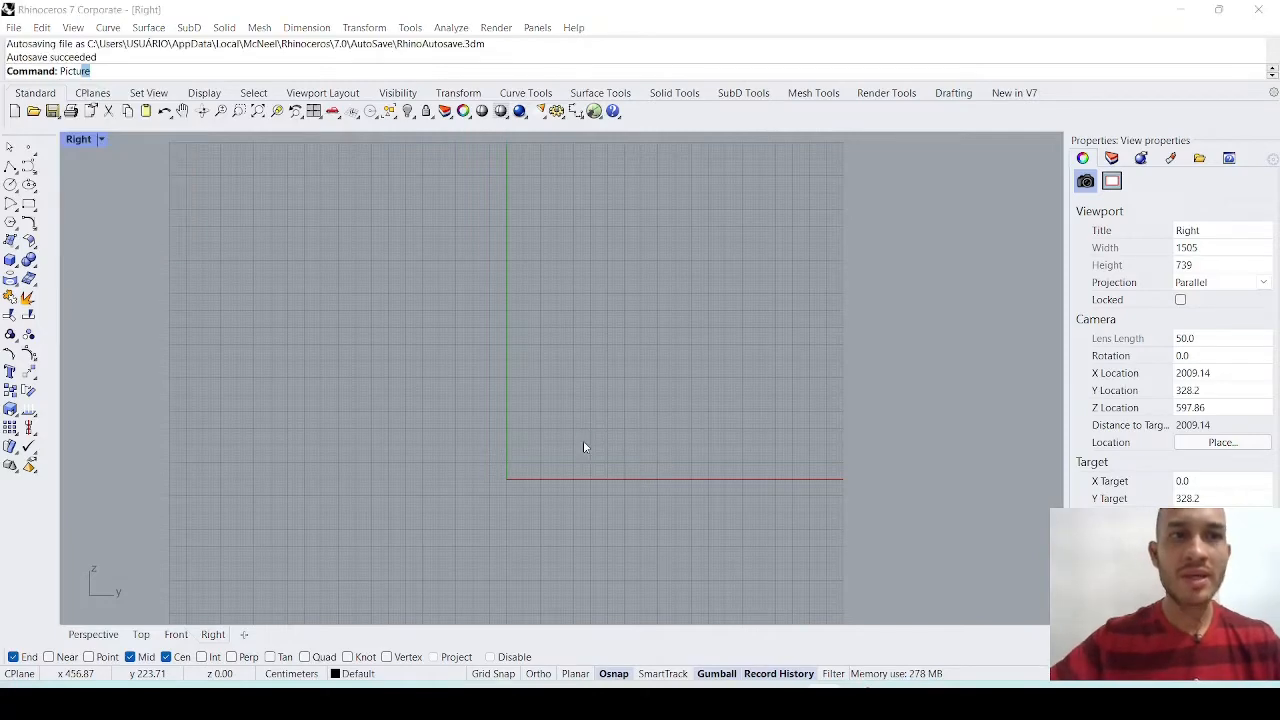
click(312, 210)
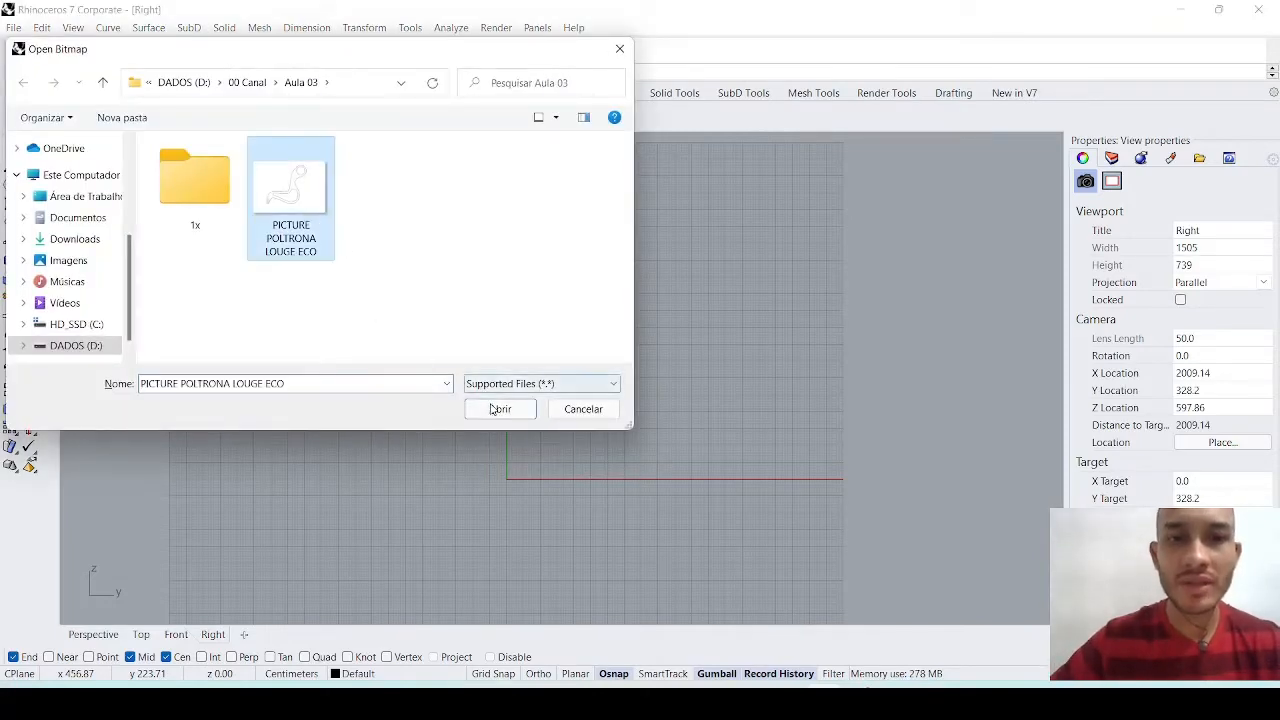
click(497, 408)
click(332, 487)
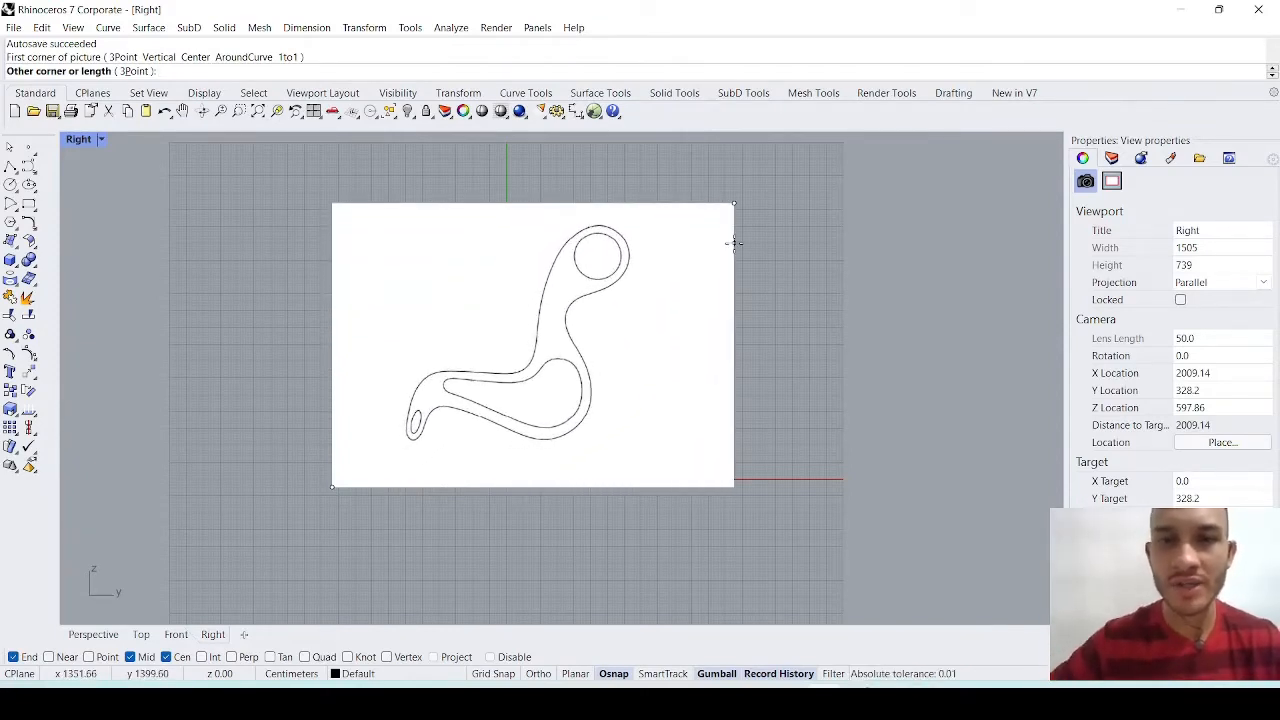
click(735, 242)
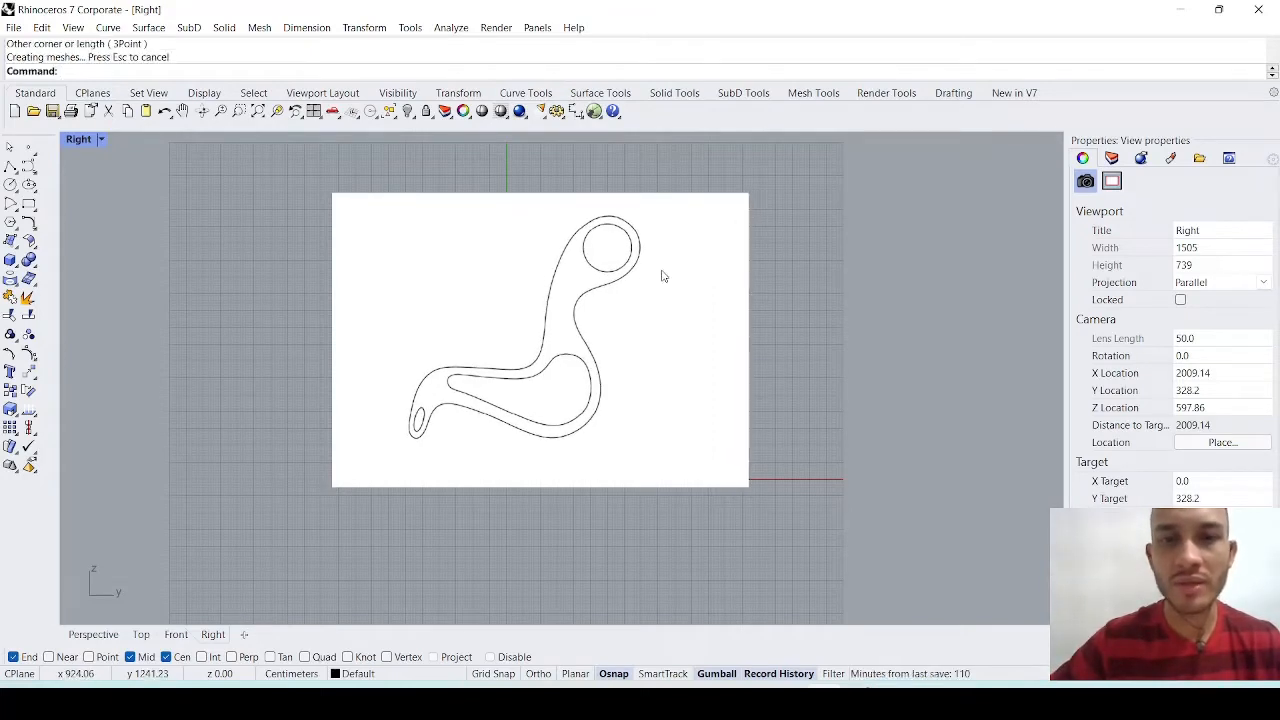
Move the reference picture up and toward negative y so that it sits just above the horizontal axis
click(643, 294)
drag(536, 290, 538, 278)
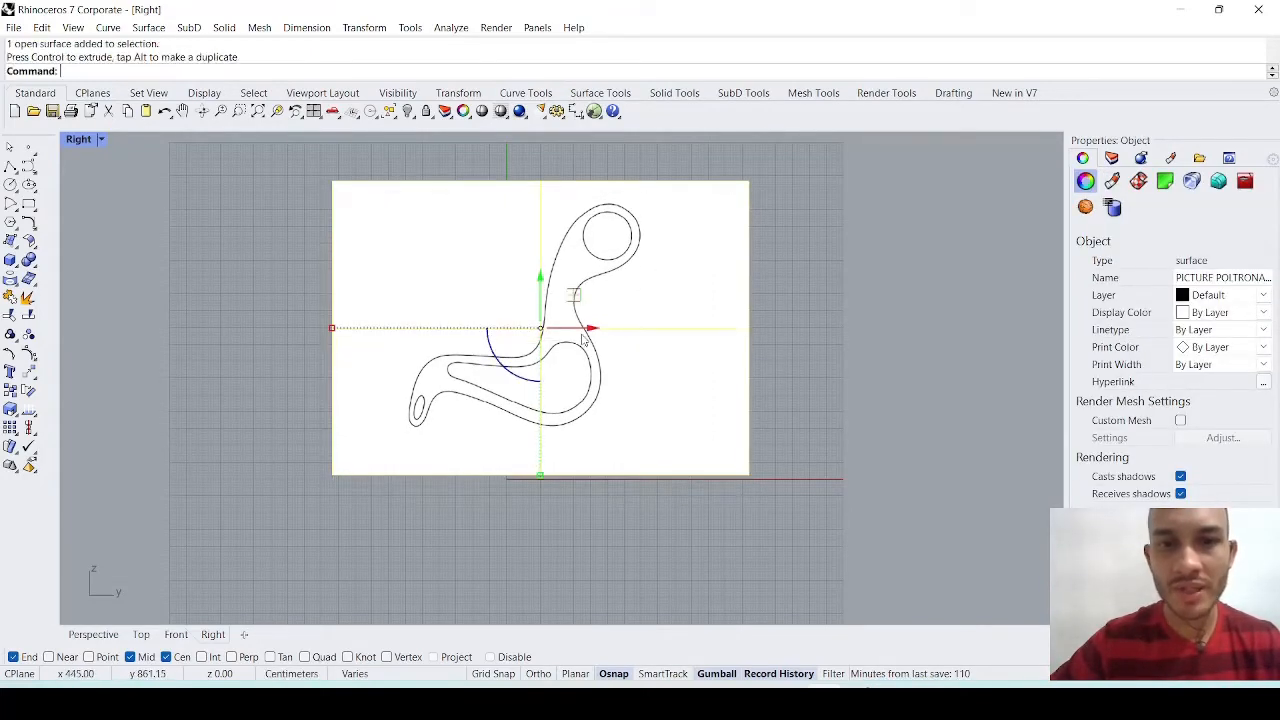
drag(583, 340, 555, 334)
click(756, 320)
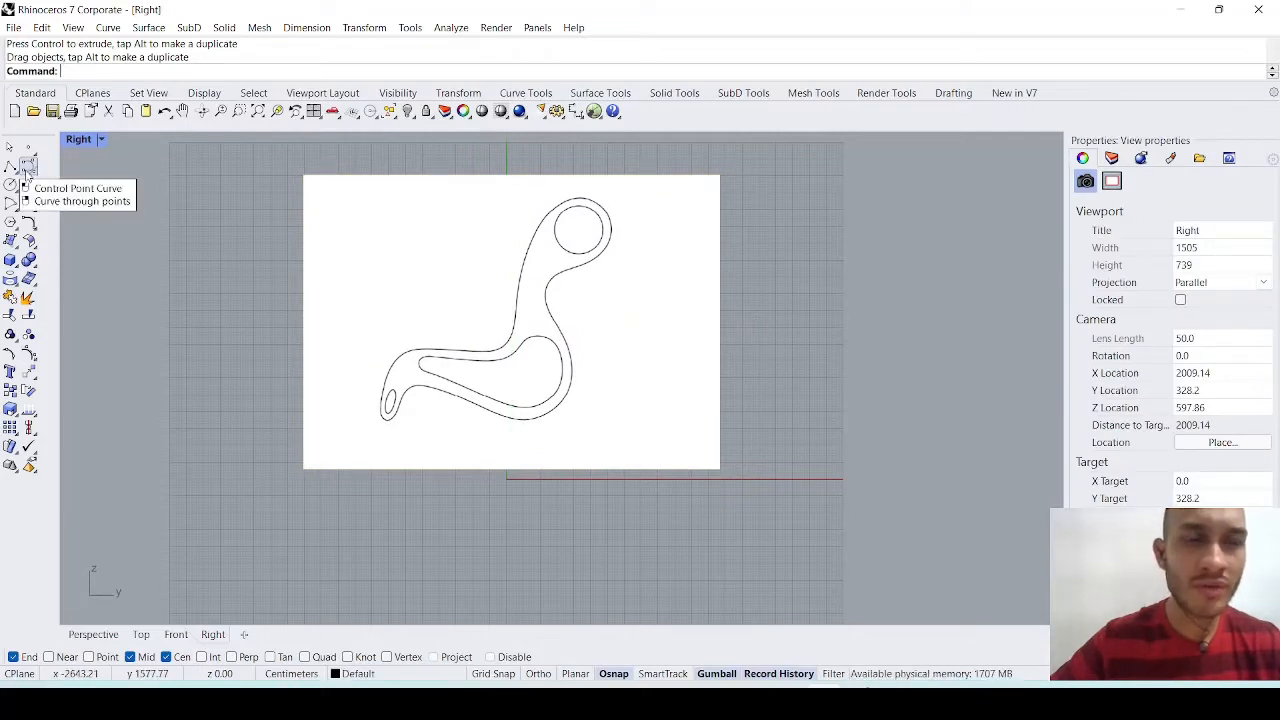
Start a degree 3 Control Point Curve at the bottom of the chair's foot and trace the outer outline up the front leg
click(27, 165)
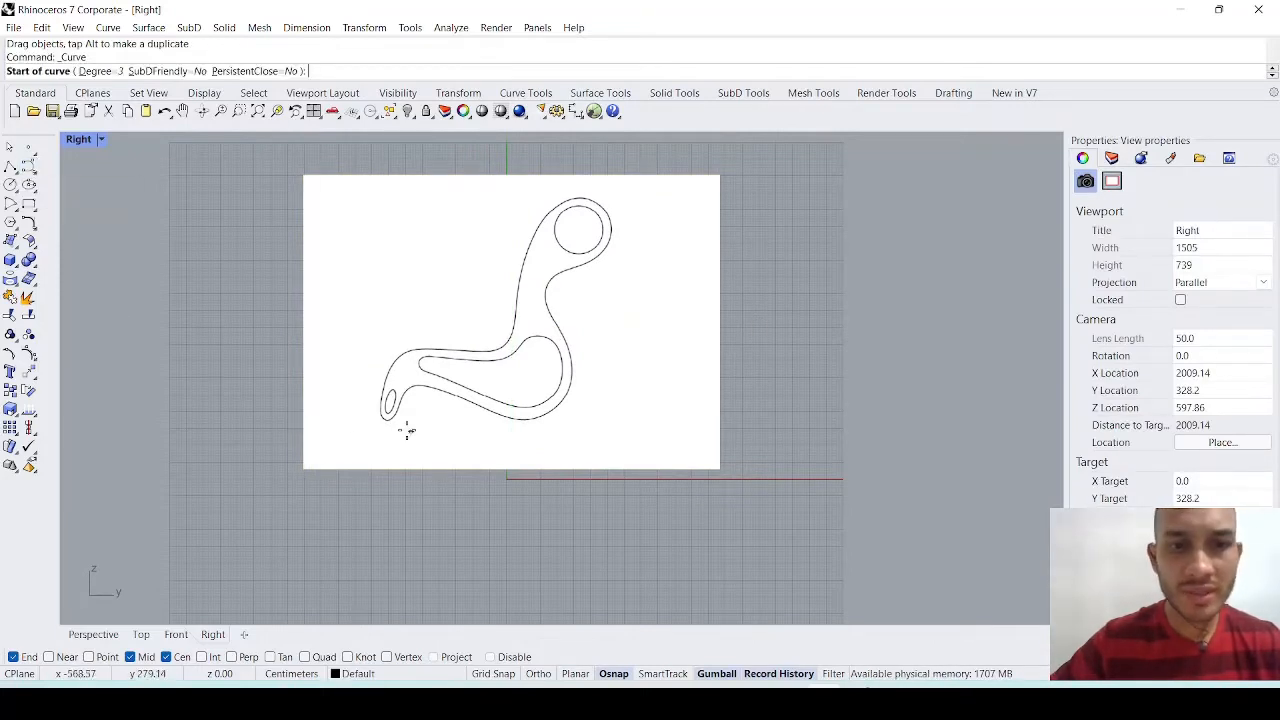
scroll(400, 428, up, 3)
scroll(398, 428, up, 2)
scroll(369, 414, up, 2)
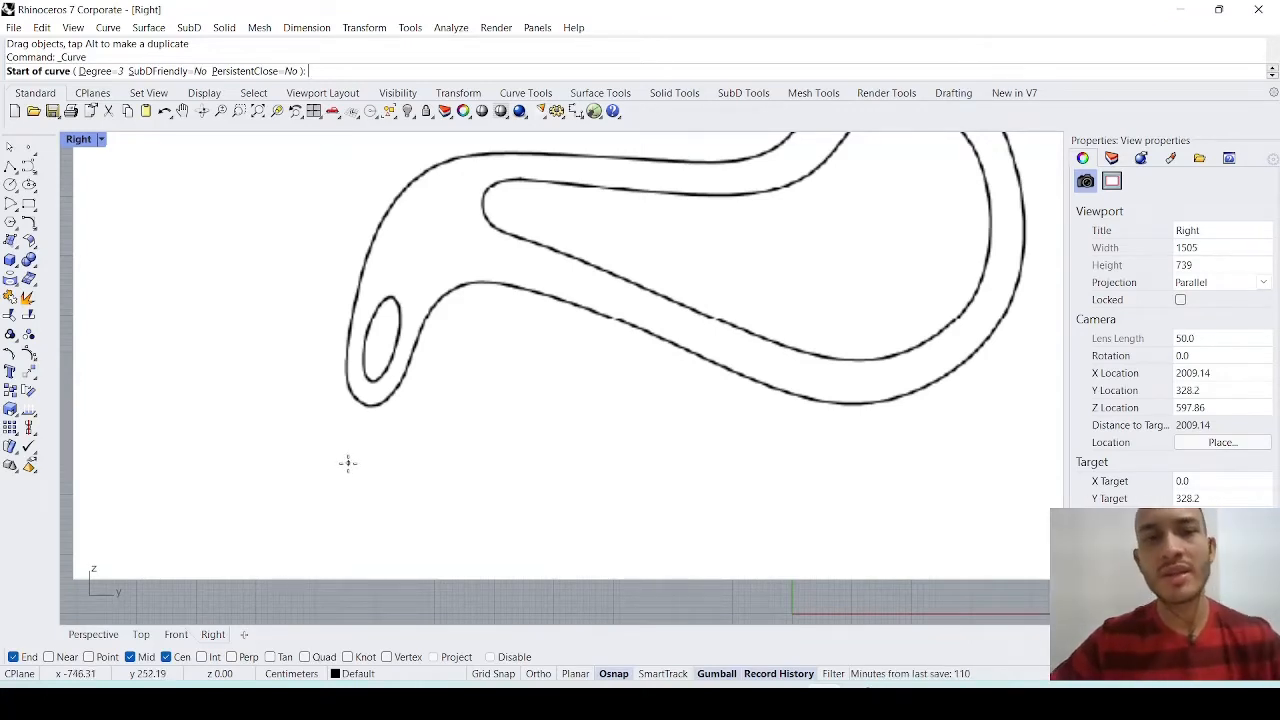
click(365, 405)
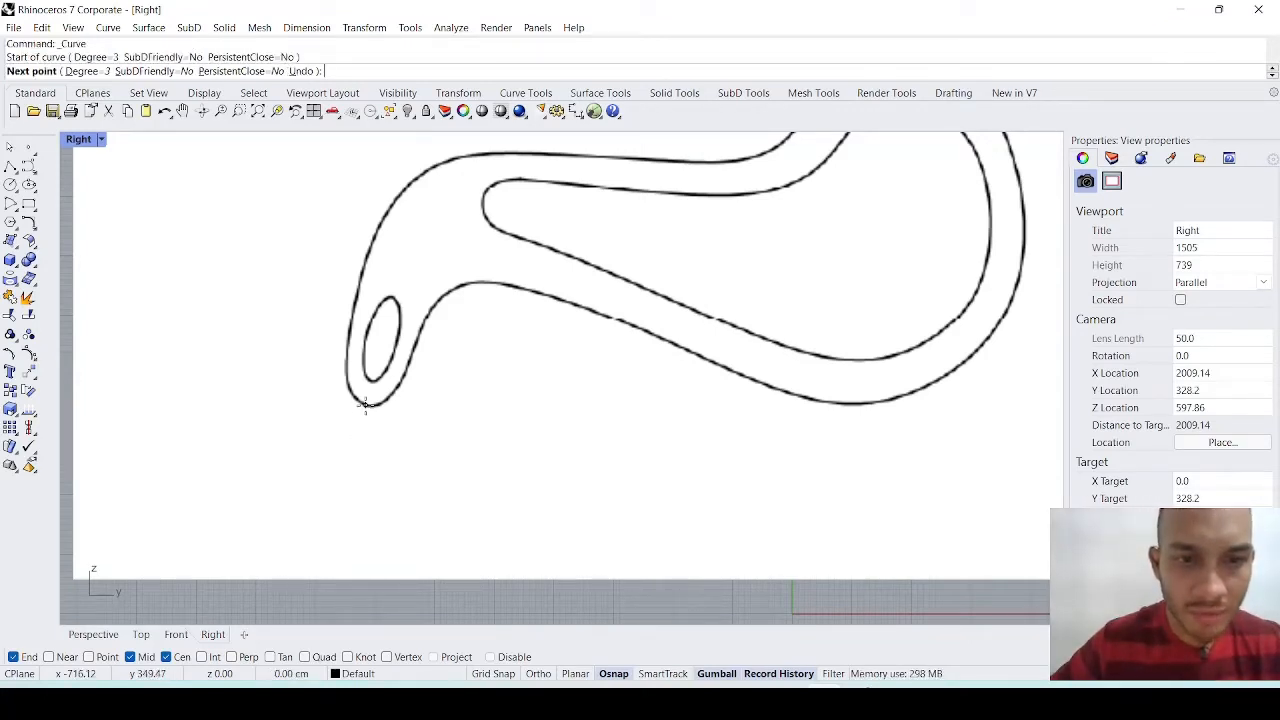
click(352, 396)
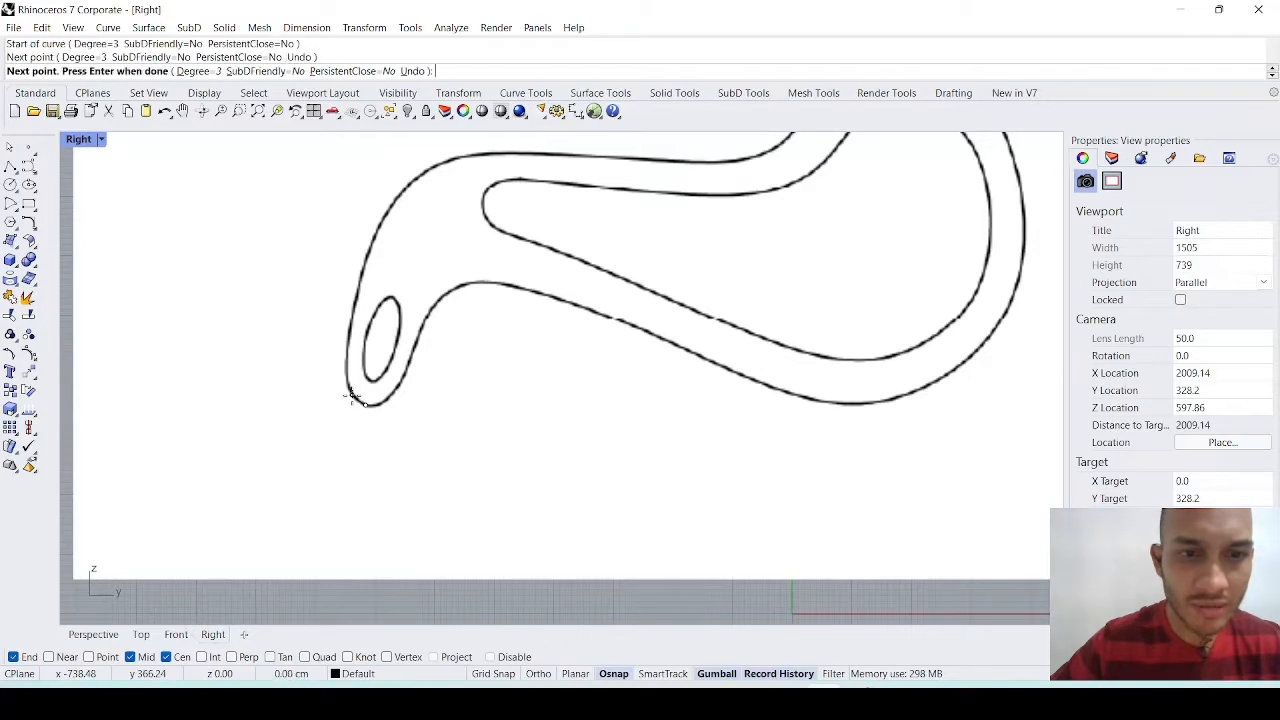
click(343, 370)
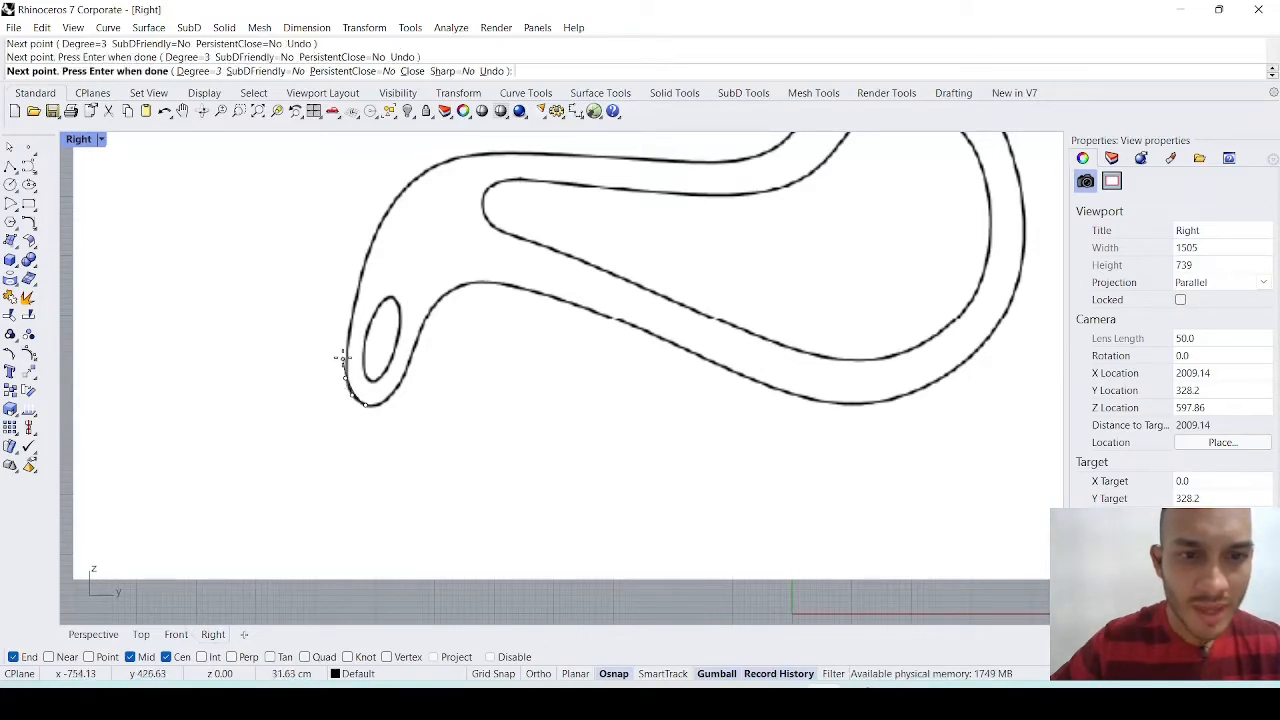
click(346, 352)
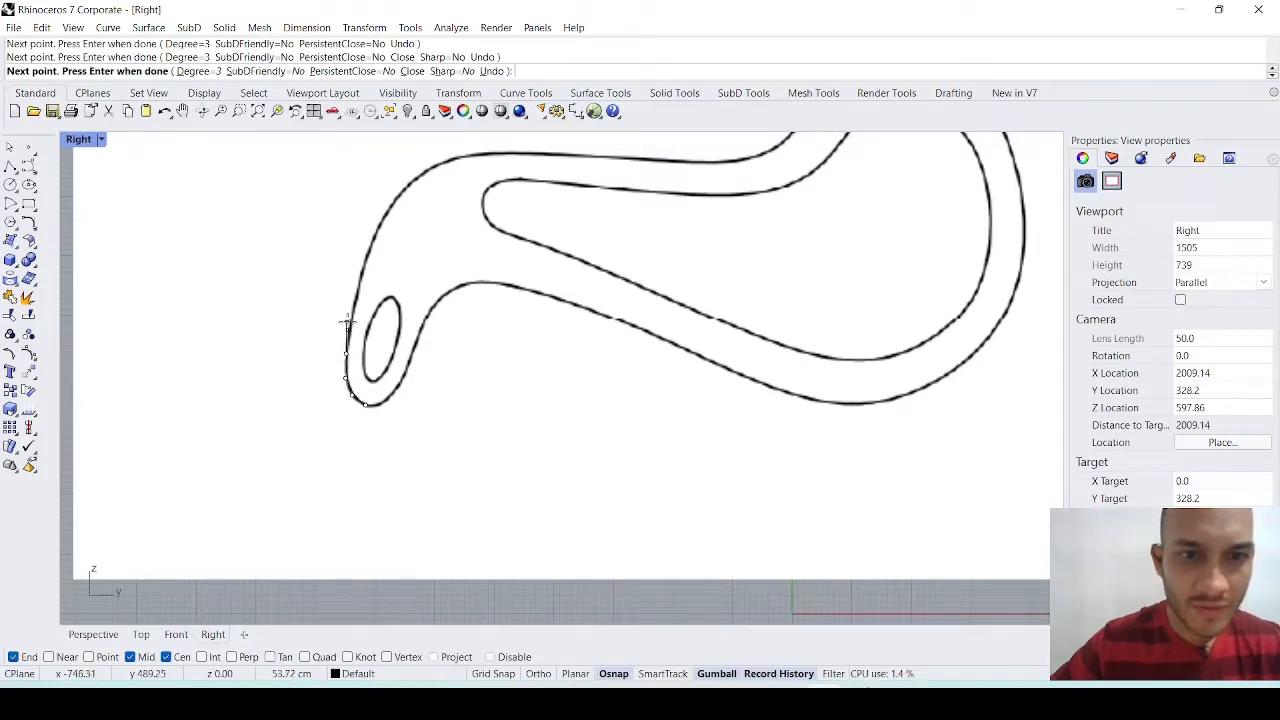
click(349, 321)
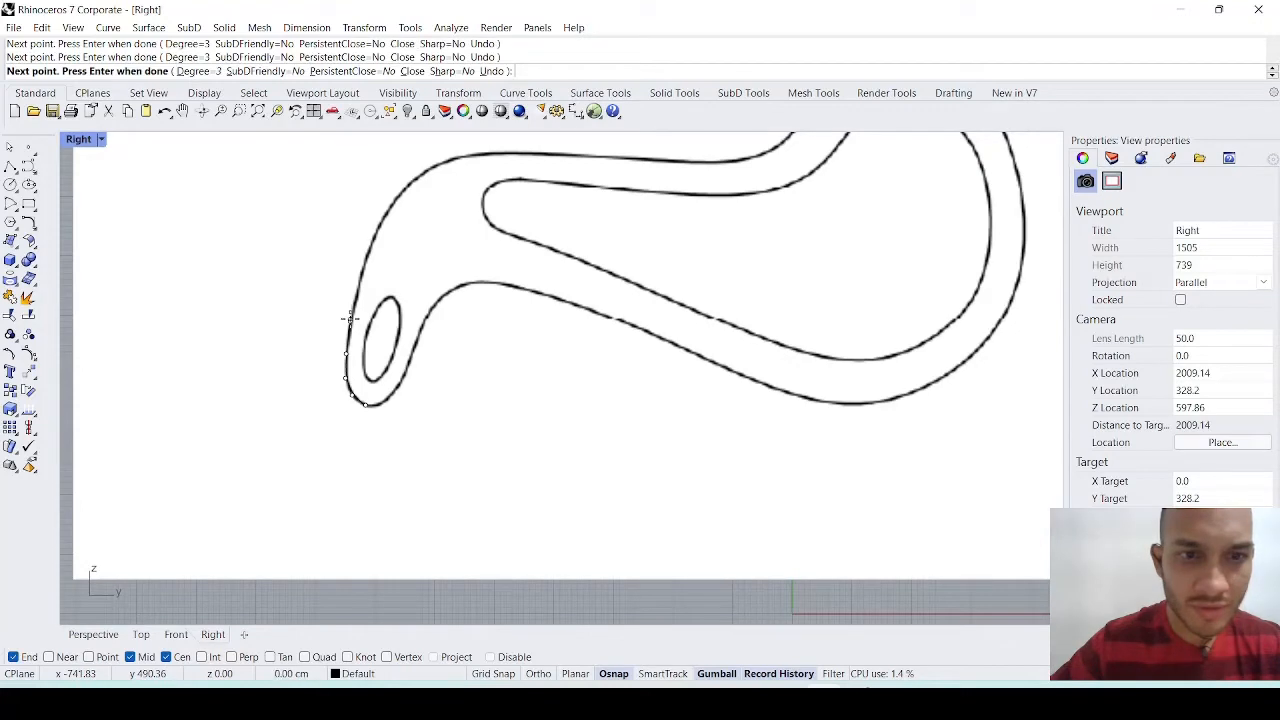
click(363, 265)
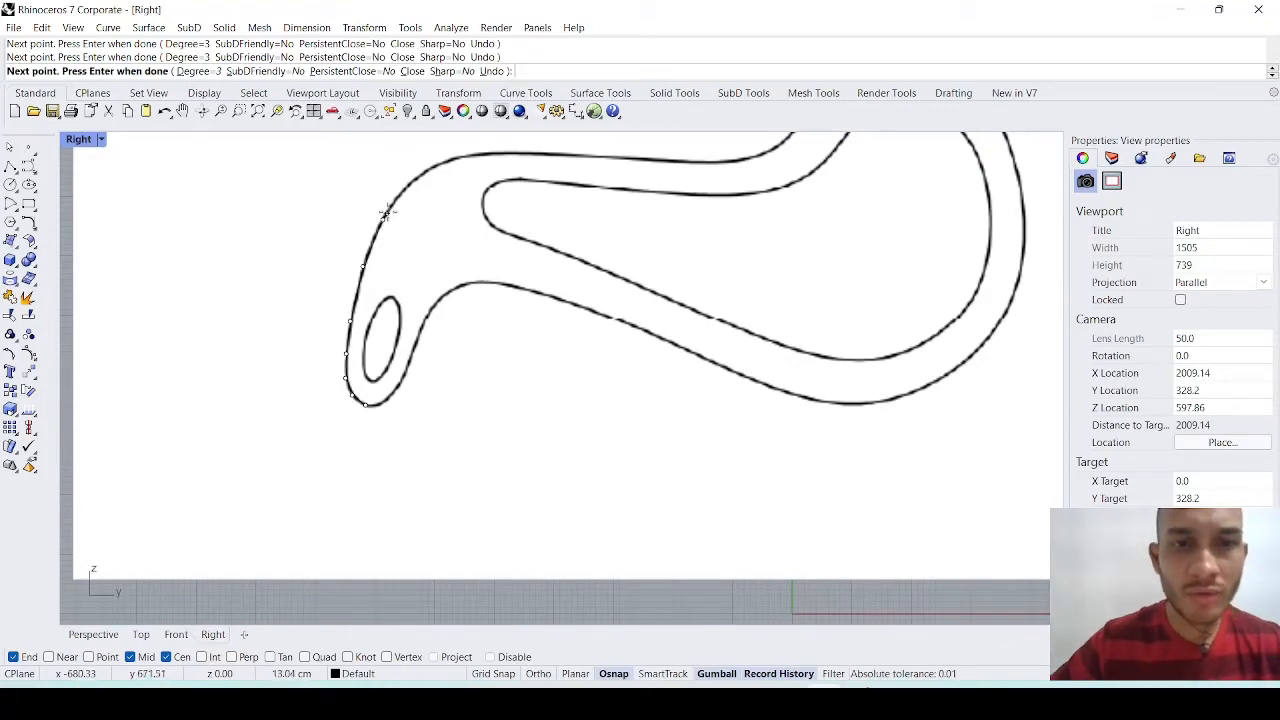
Continue the control point curve around the rounded front shoulder and onto the start of the seat's top edge
mouse_move(387, 212)
right_down()
mouse_move(360, 292)
mouse_move(400, 206)
mouse_move(372, 255)
right_up()
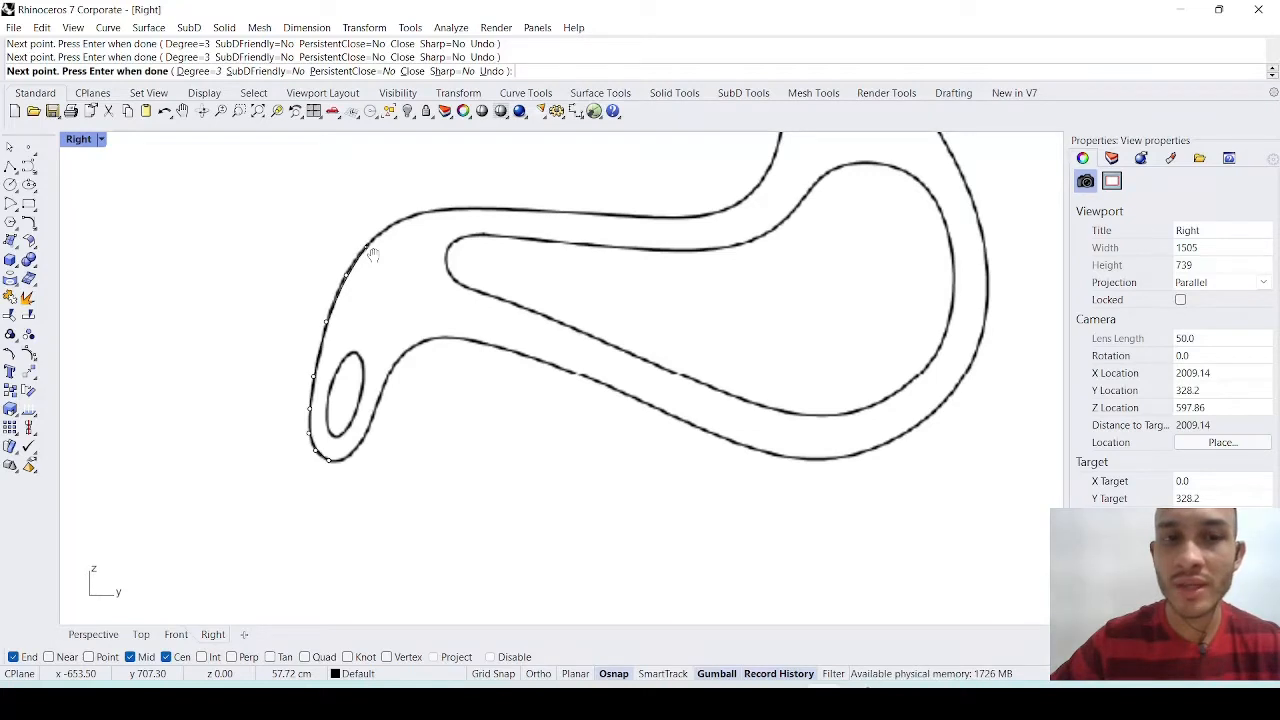
right_drag(372, 255, 353, 360)
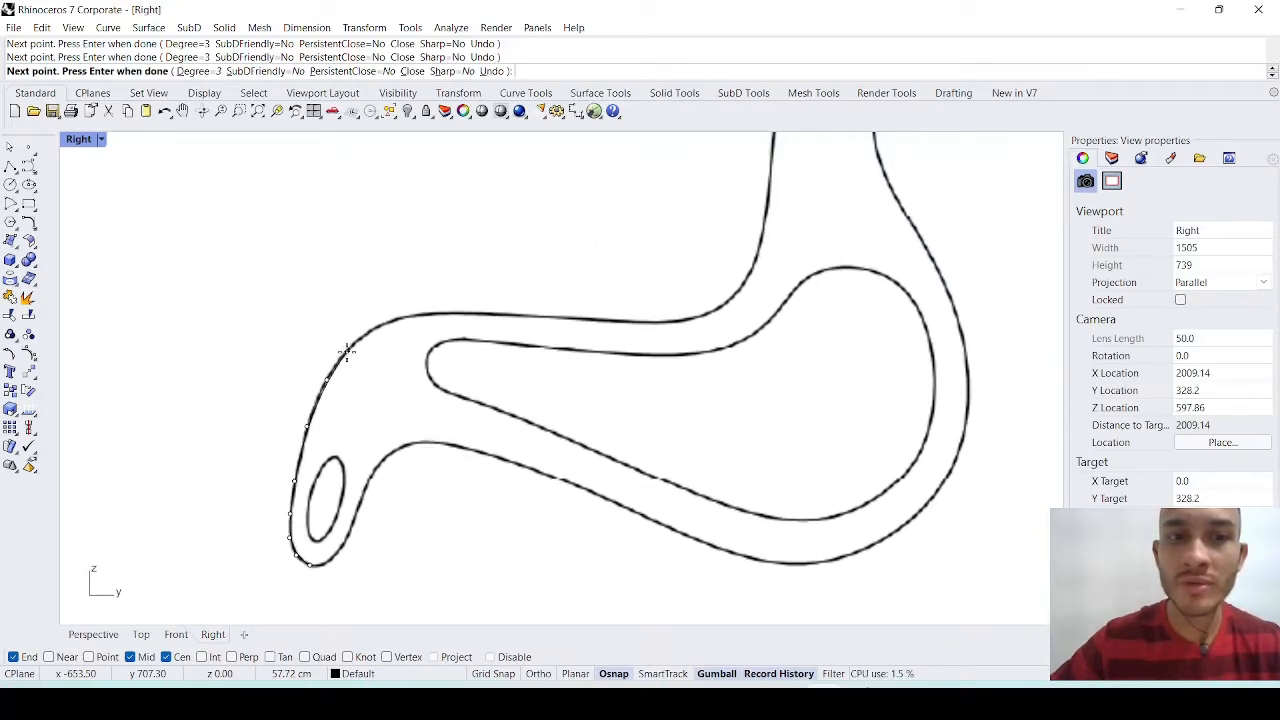
mouse_move(347, 350)
right_down()
mouse_move(340, 365)
mouse_move(383, 390)
mouse_move(337, 354)
mouse_move(364, 310)
right_up()
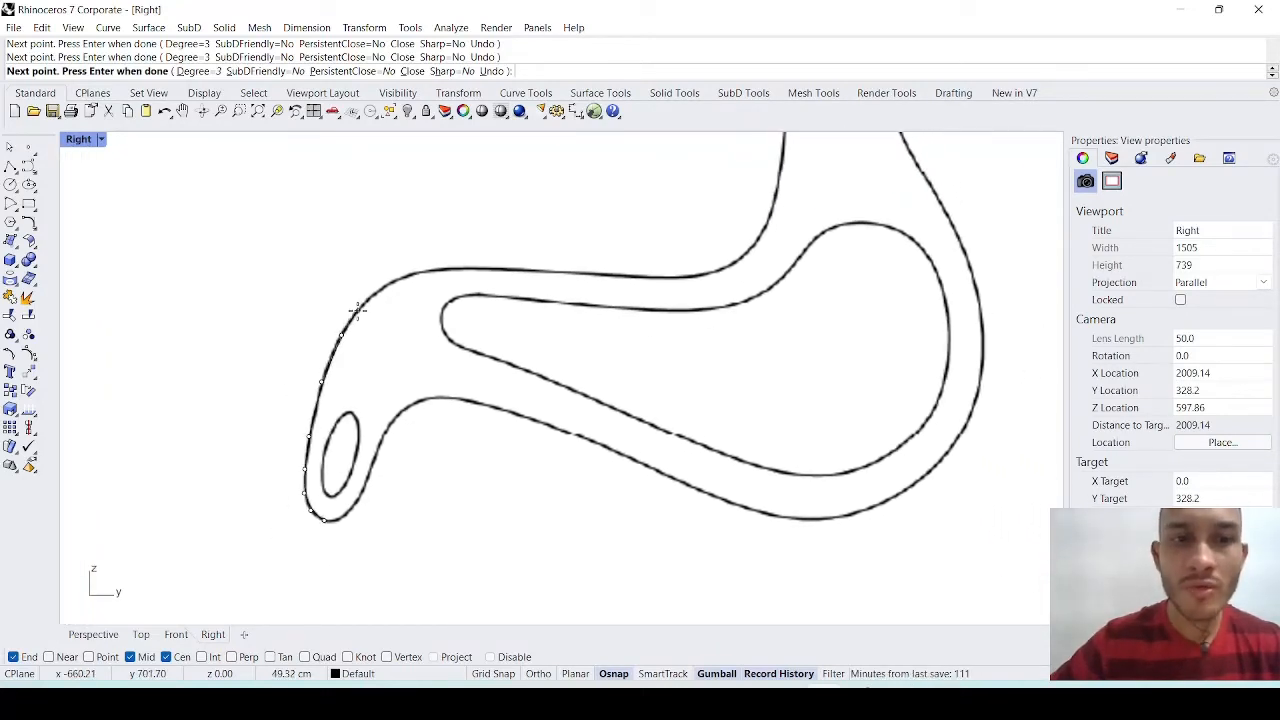
click(357, 310)
click(390, 282)
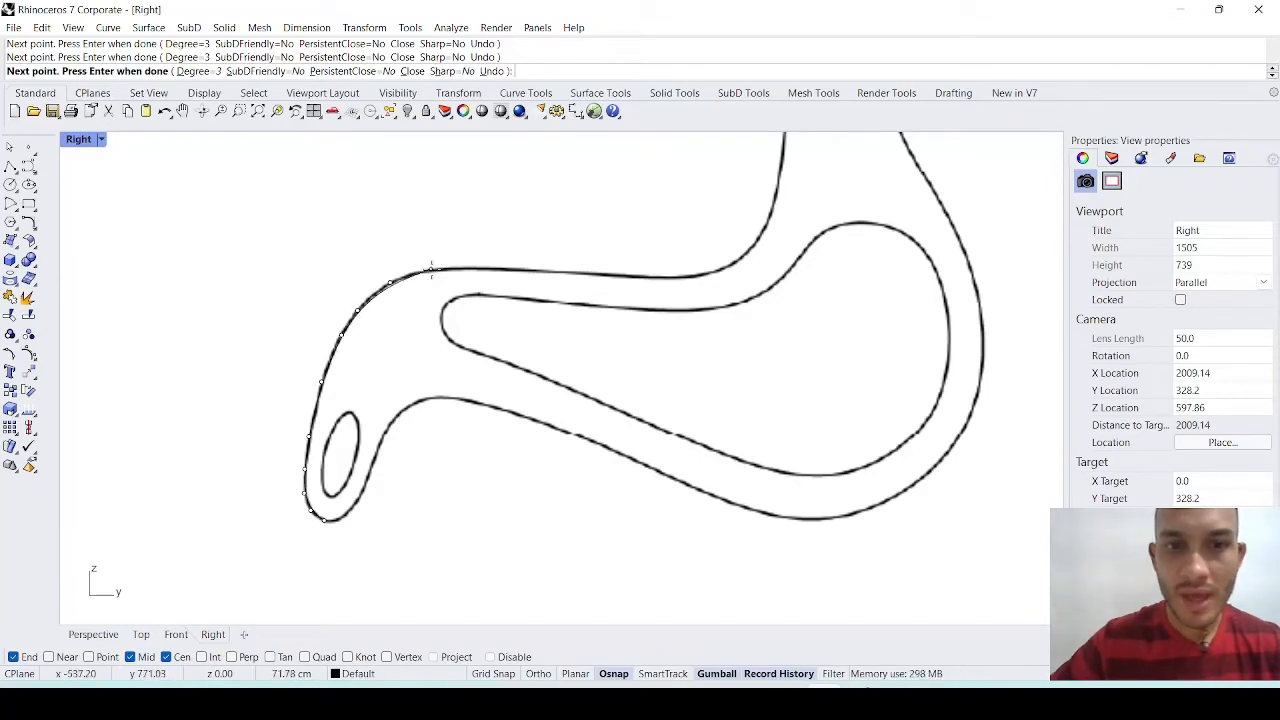
click(425, 268)
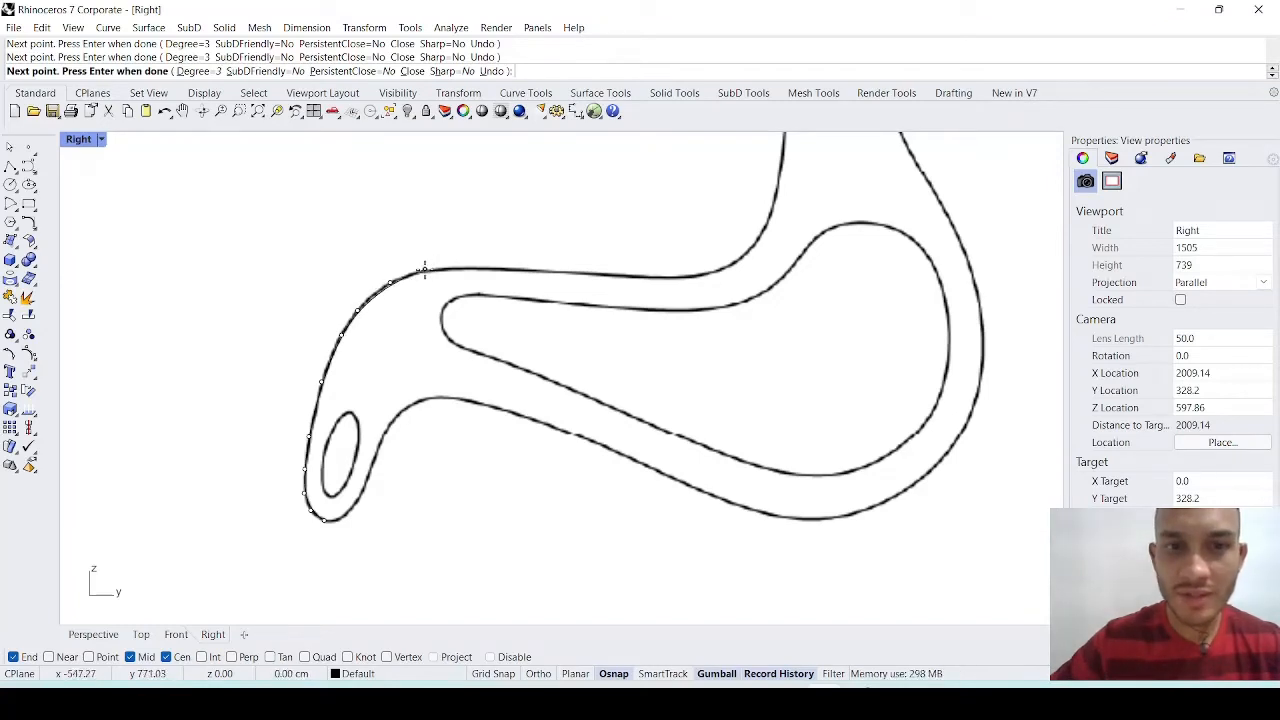
click(511, 268)
Trace the rest of the seat's top edge and the concave corner where it turns up into the backrest
right_drag(614, 279, 493, 325)
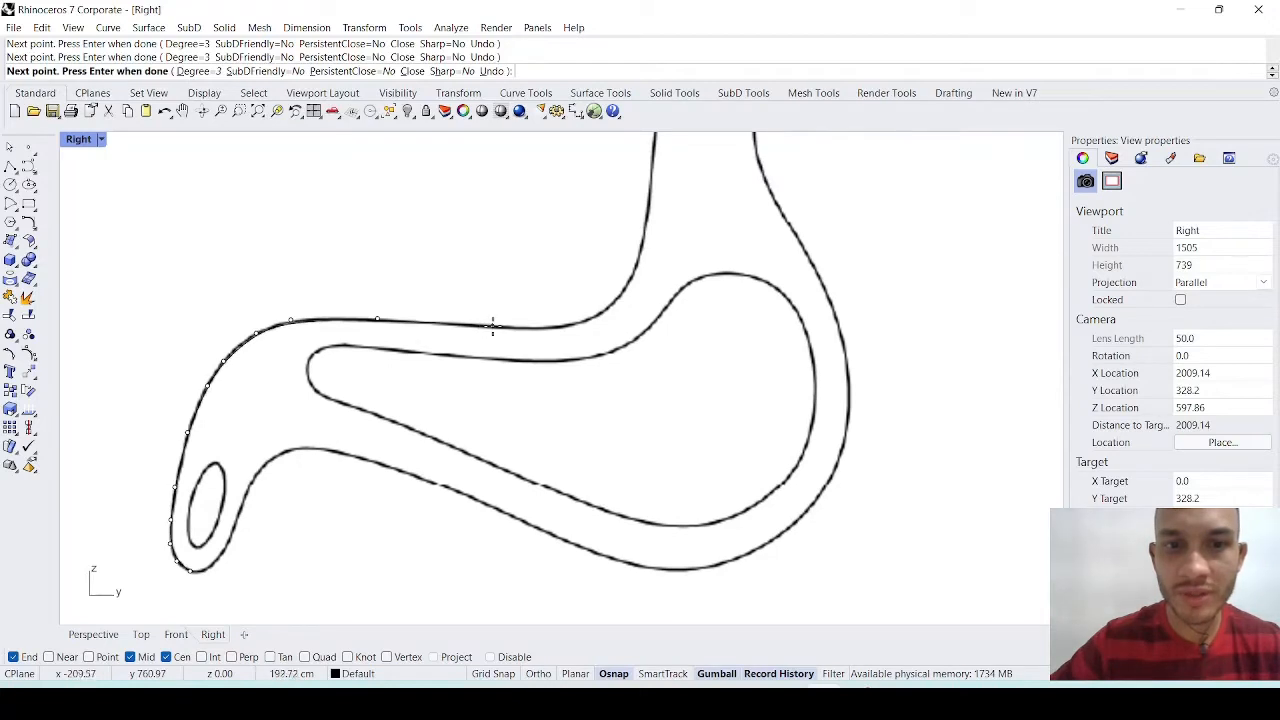
click(493, 325)
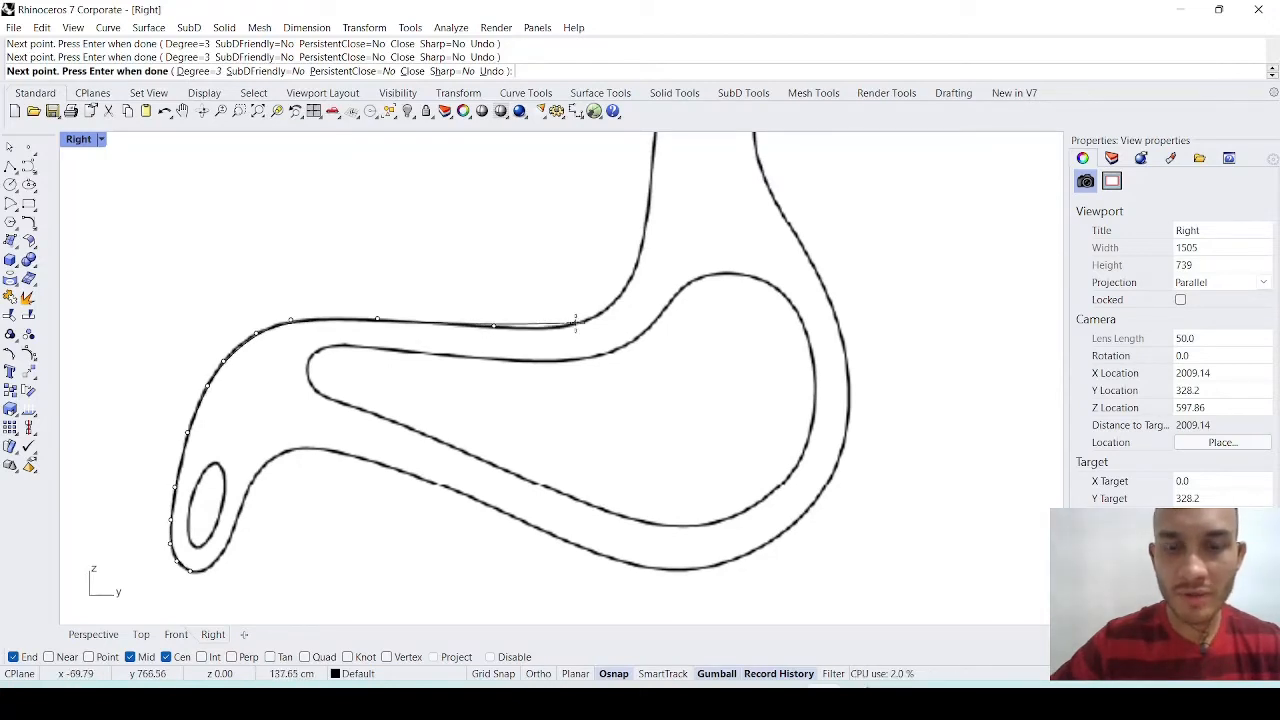
click(563, 325)
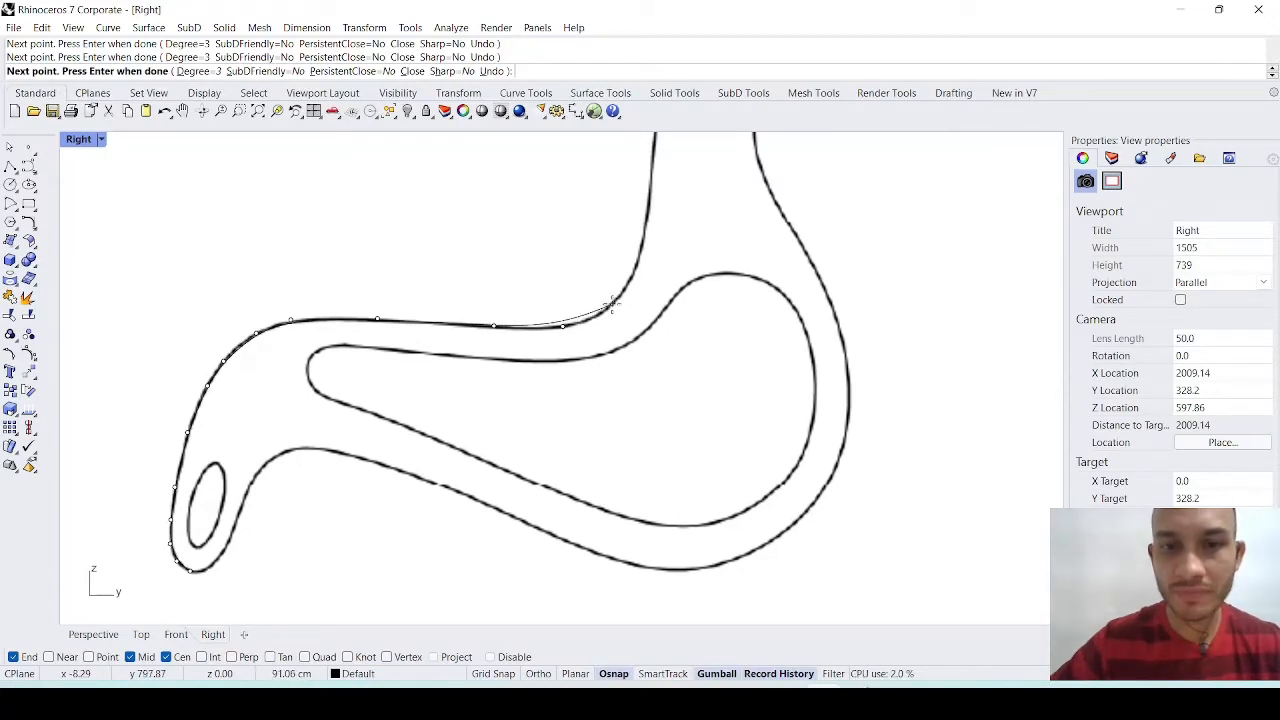
click(611, 305)
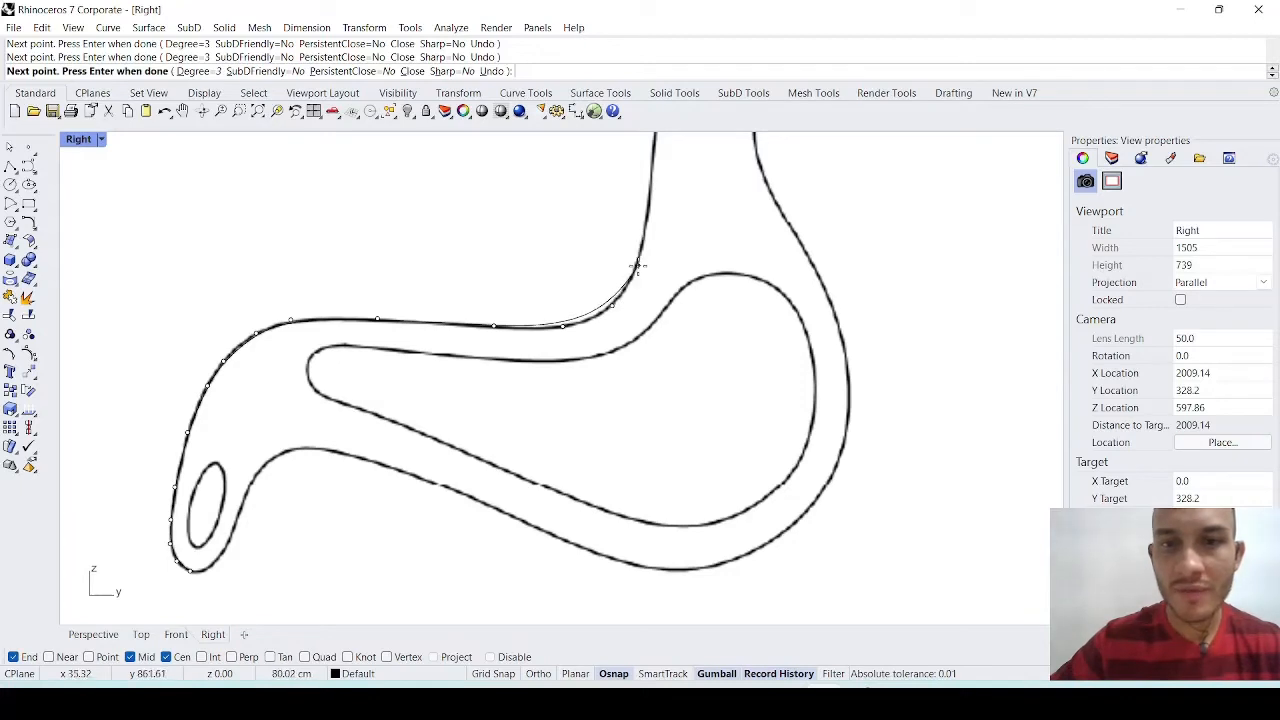
click(638, 266)
Carry the curve up the front edge of the backrest toward the circular headrest, following the reference outline
right_drag(638, 266, 545, 427)
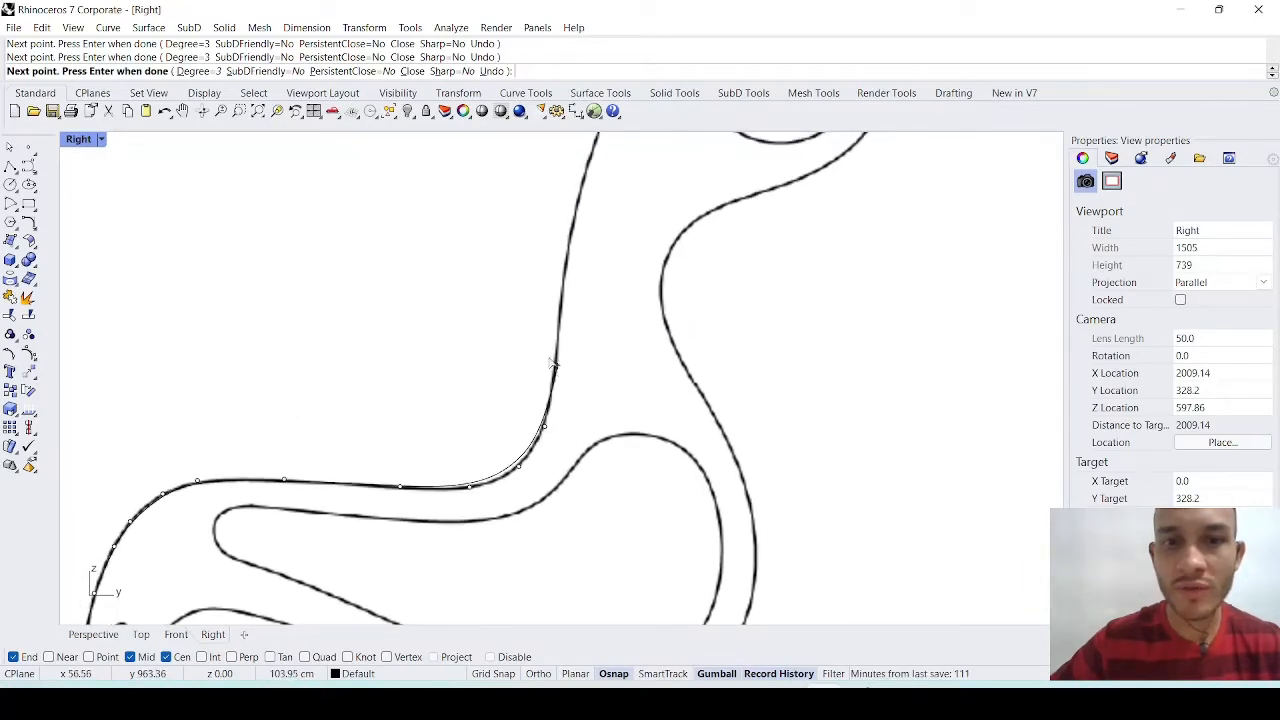
click(556, 366)
click(566, 271)
right_drag(570, 276, 547, 411)
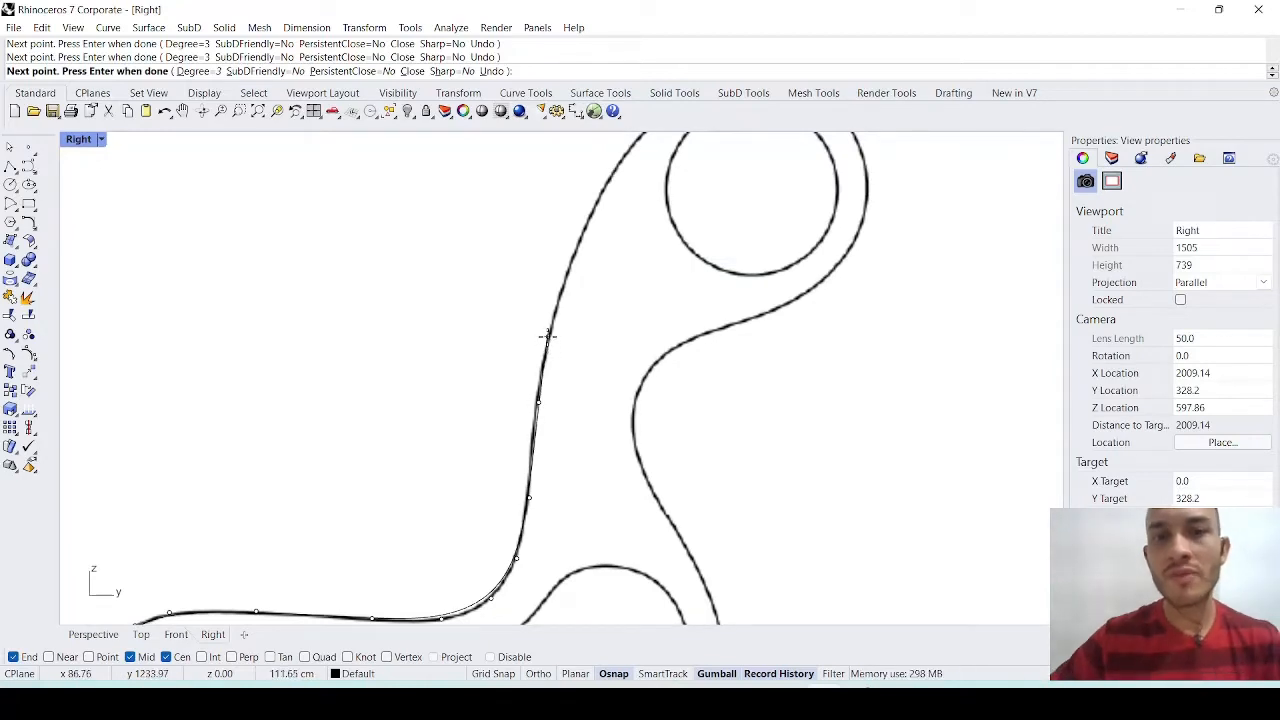
click(547, 337)
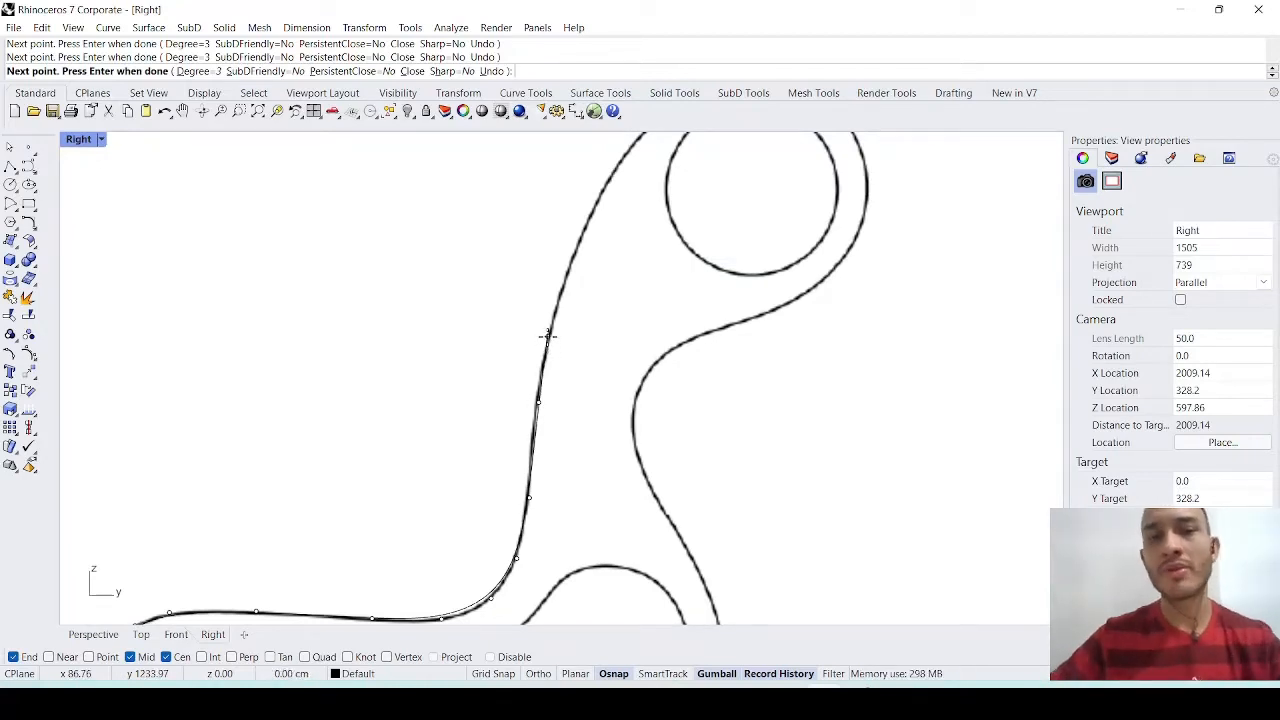
click(575, 250)
Trace the outline up the headrest's front side and over its rounded top
right_drag(575, 250, 514, 388)
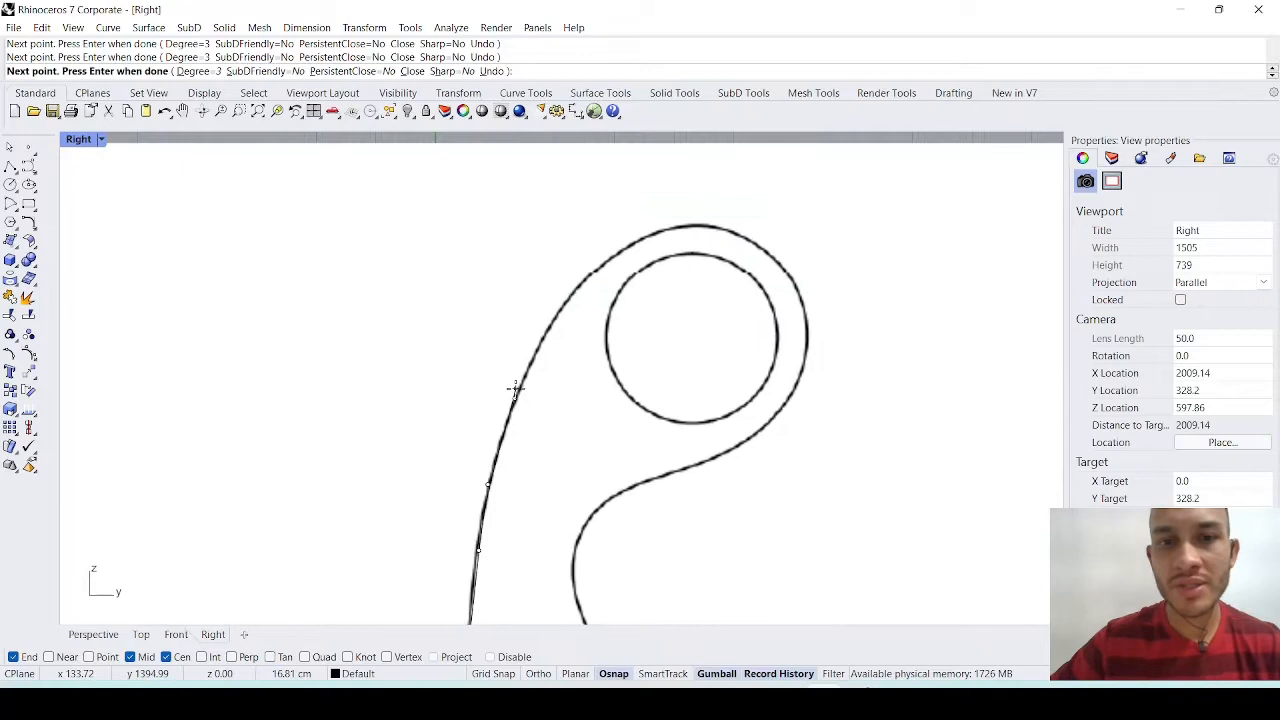
click(555, 316)
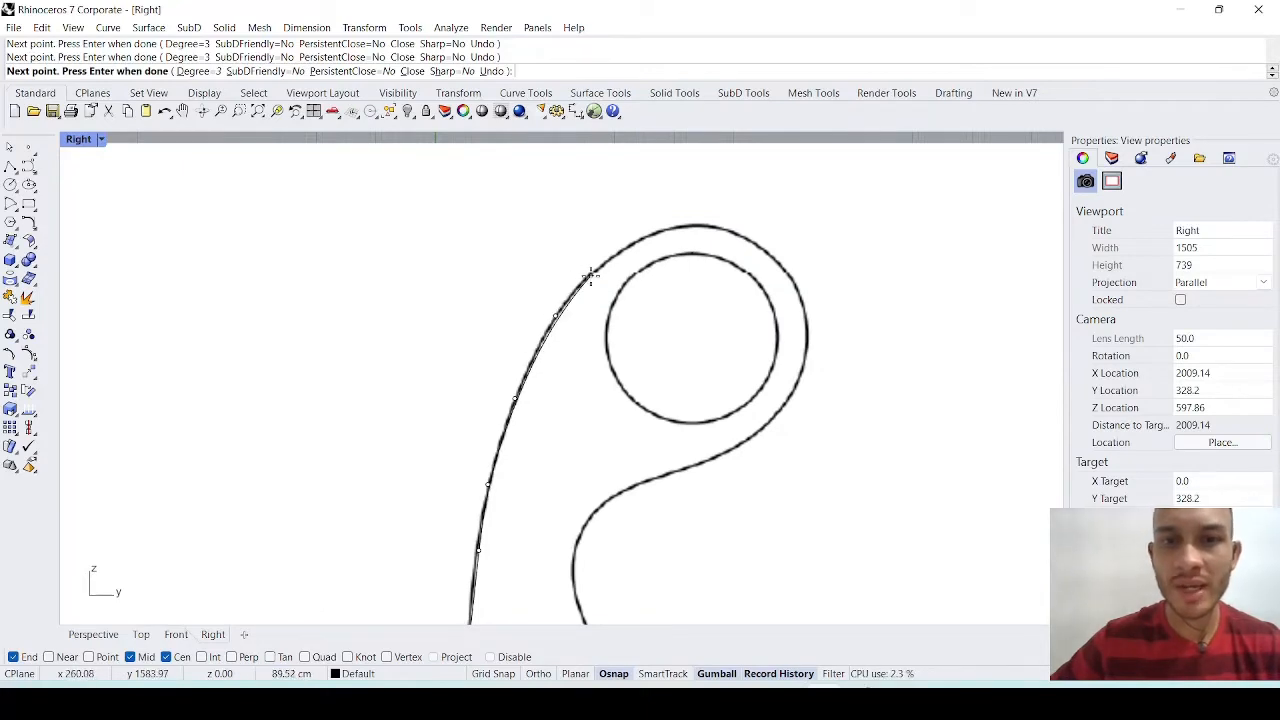
click(586, 276)
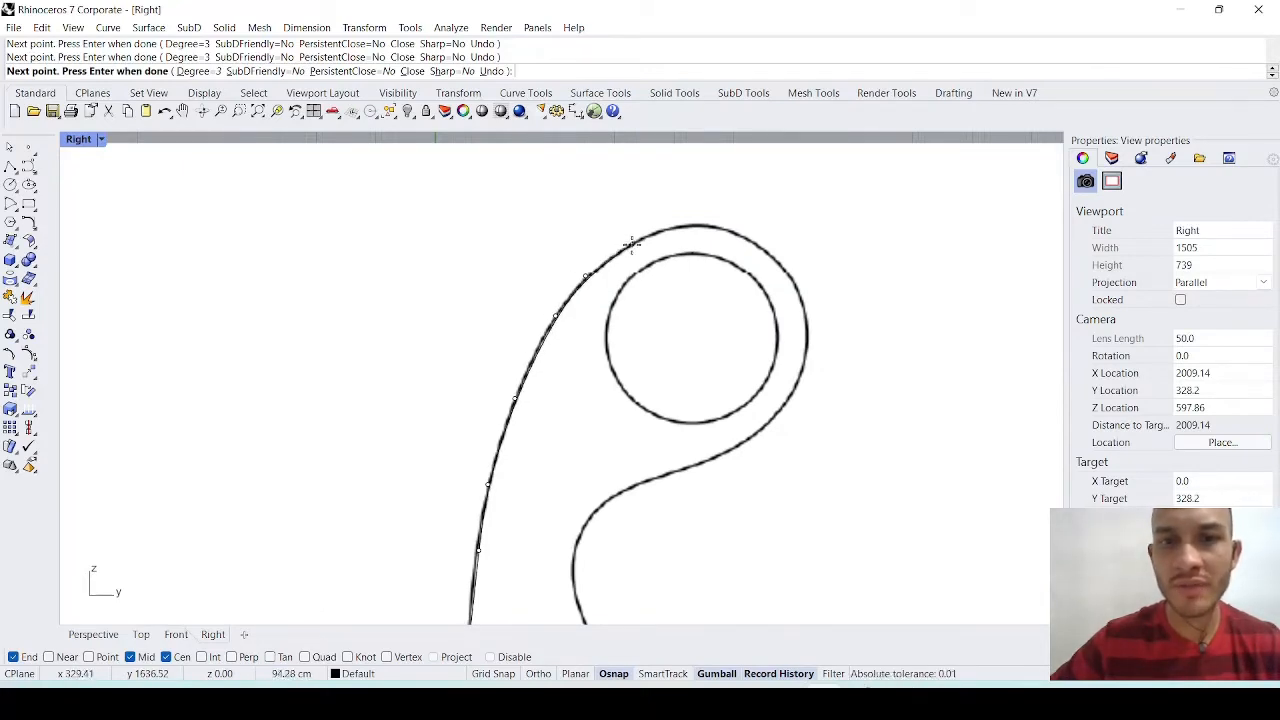
click(631, 244)
click(683, 224)
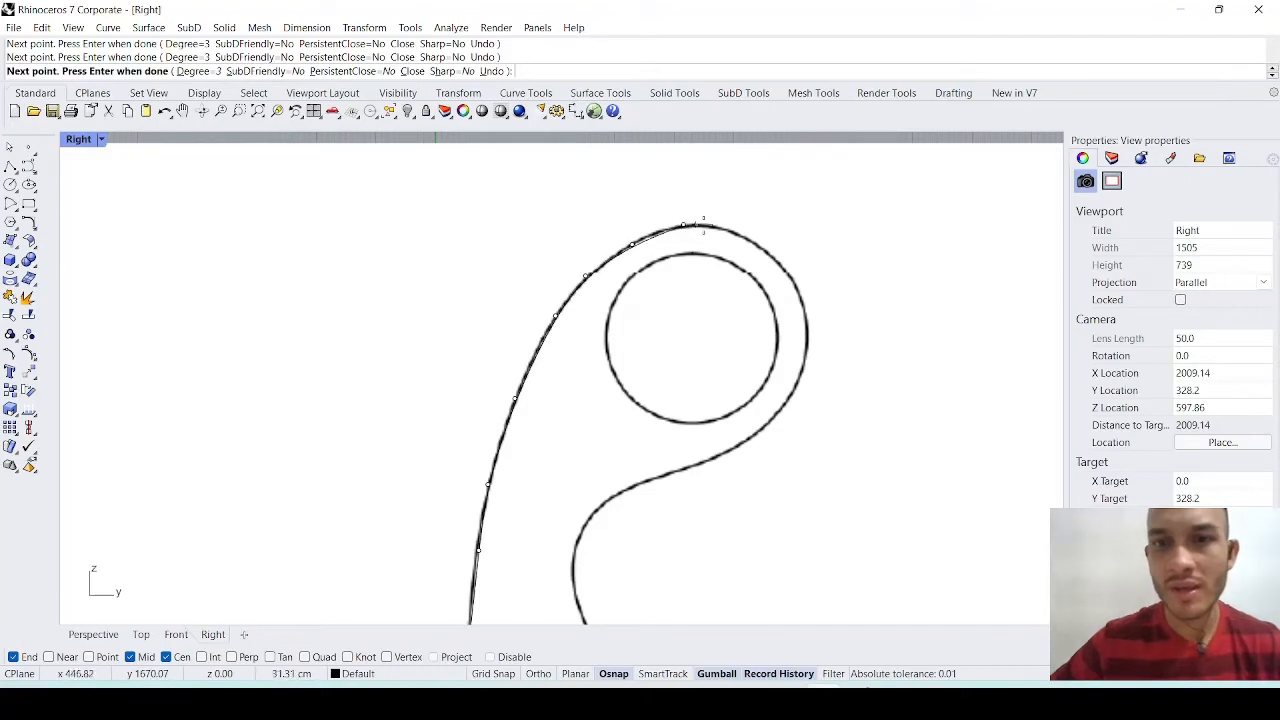
click(731, 229)
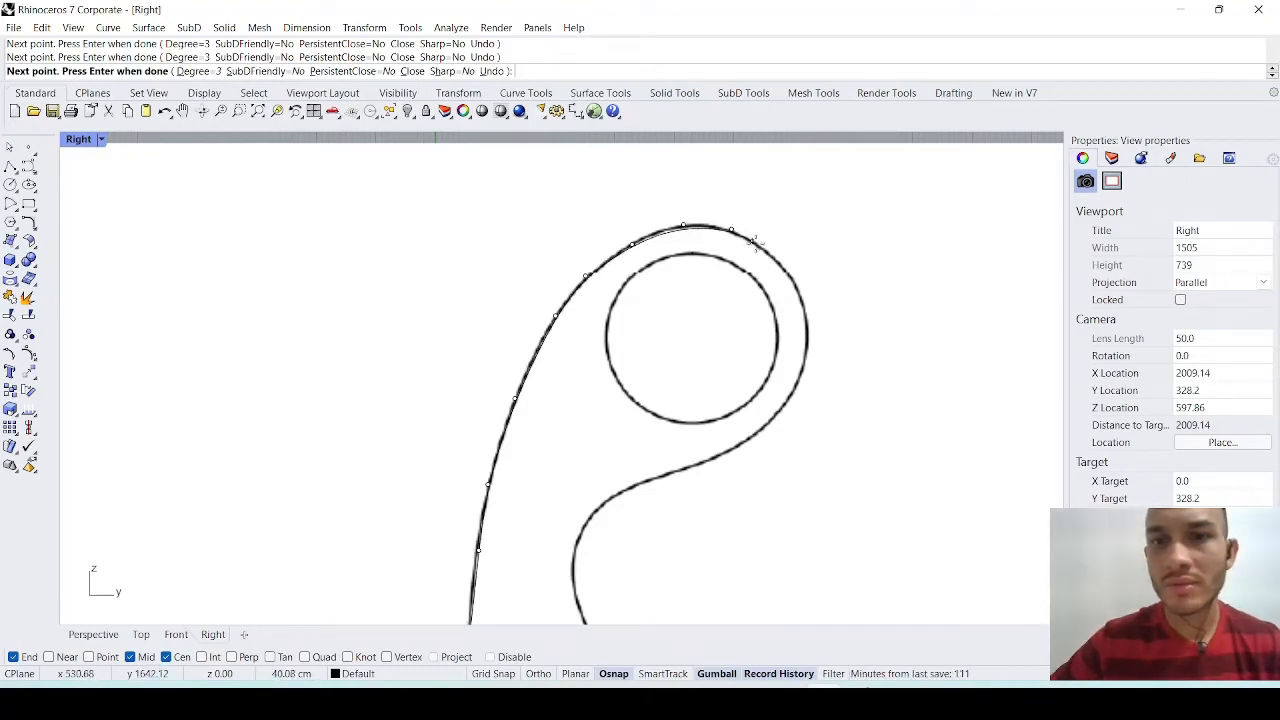
click(772, 256)
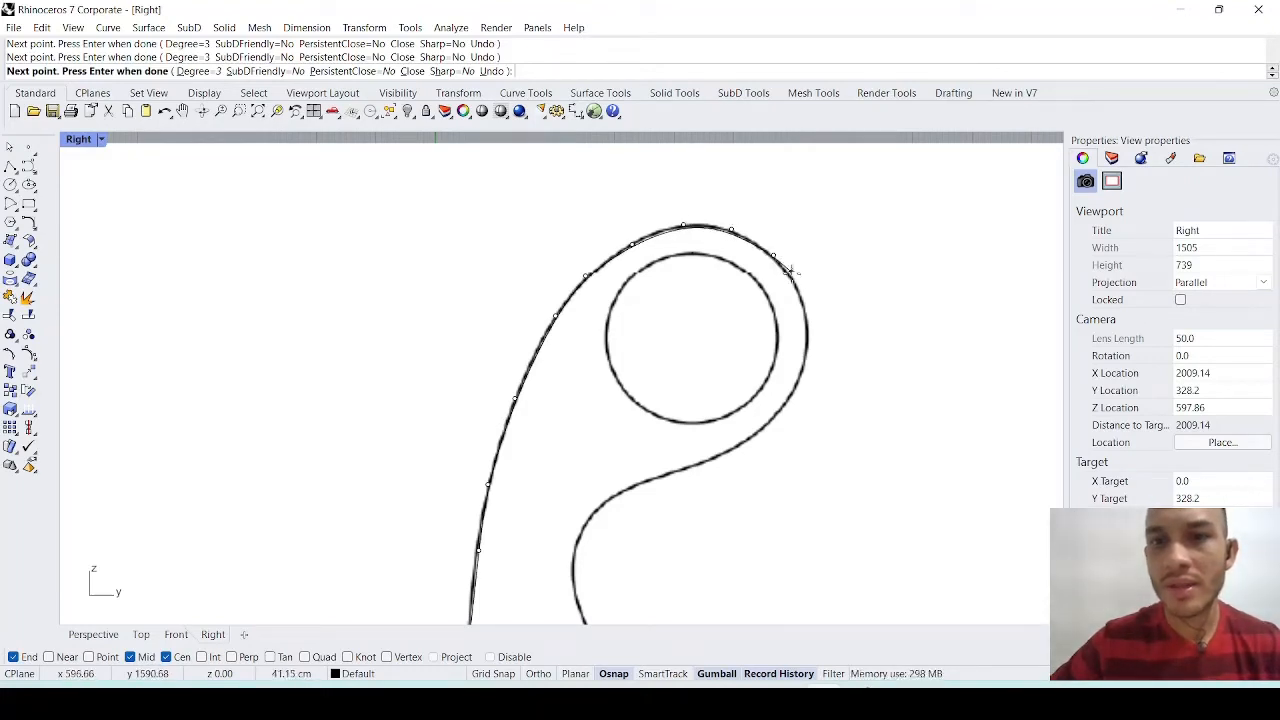
Continue the curve down the rear side of the headrest and onto the slope beneath the circle
click(798, 289)
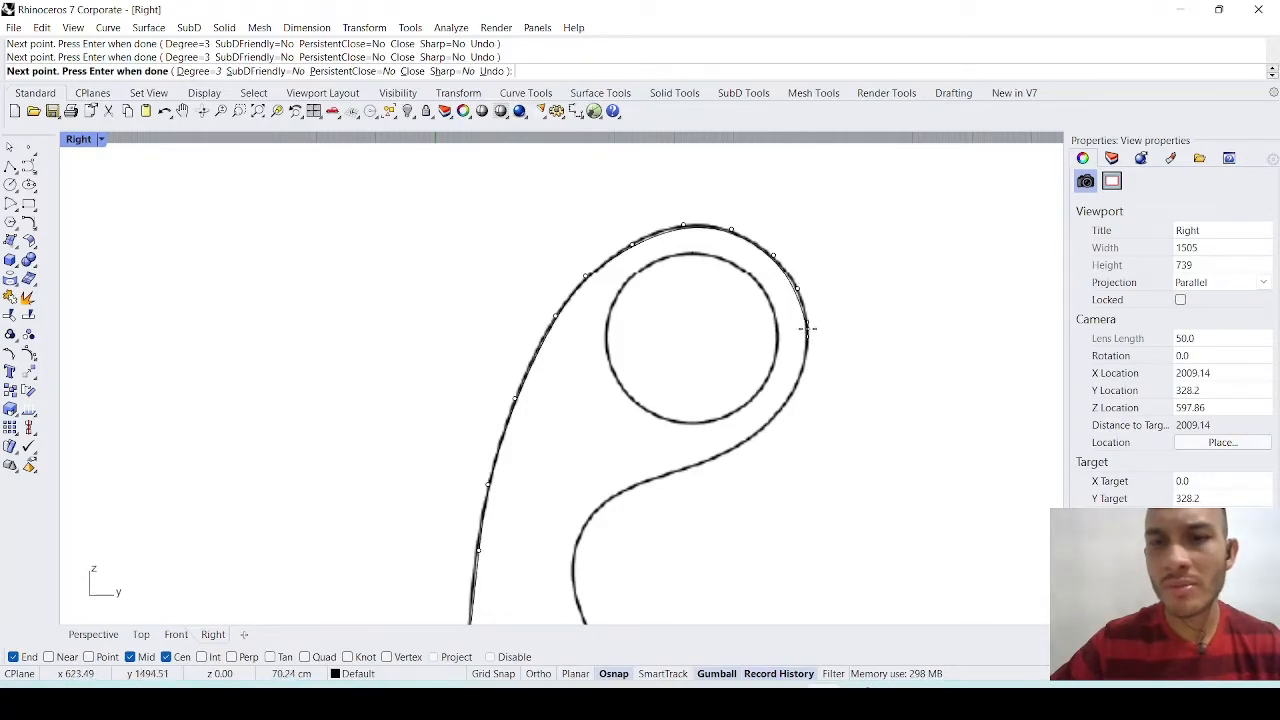
click(806, 322)
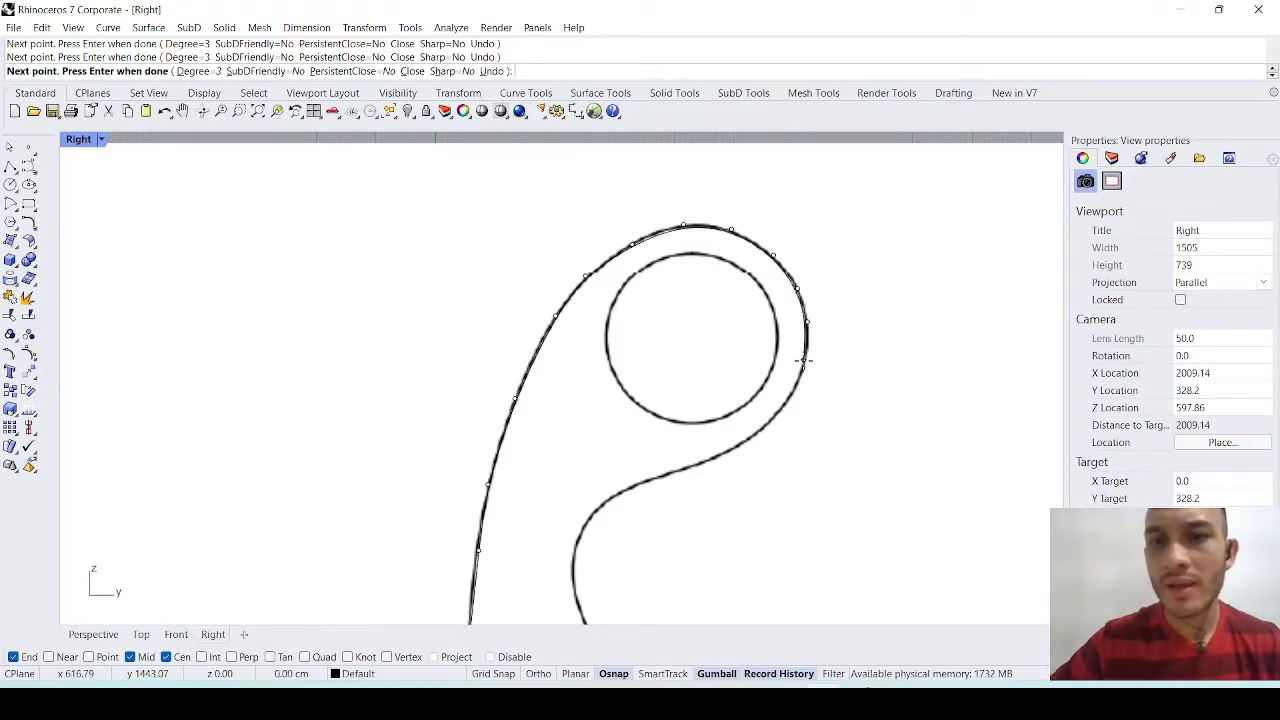
click(804, 360)
click(789, 397)
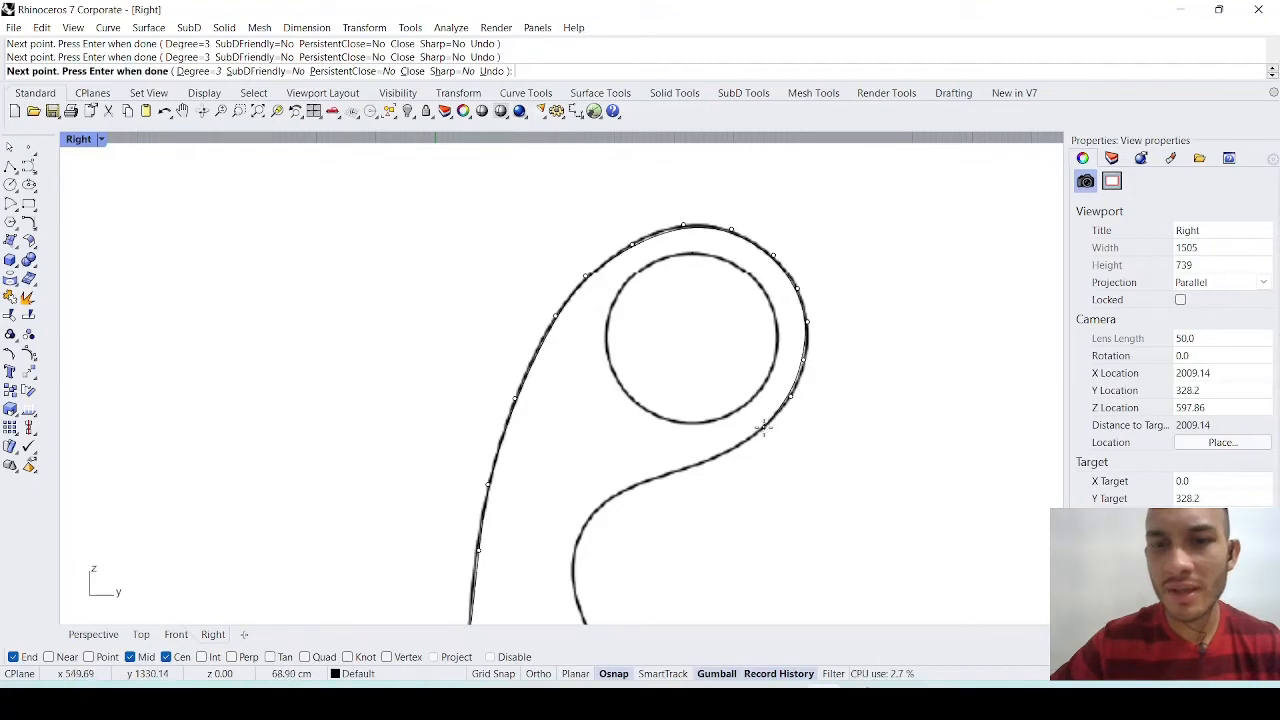
click(718, 457)
Trace the concave neck below the headrest and continue down the back edge of the backrest
right_drag(569, 512, 583, 357)
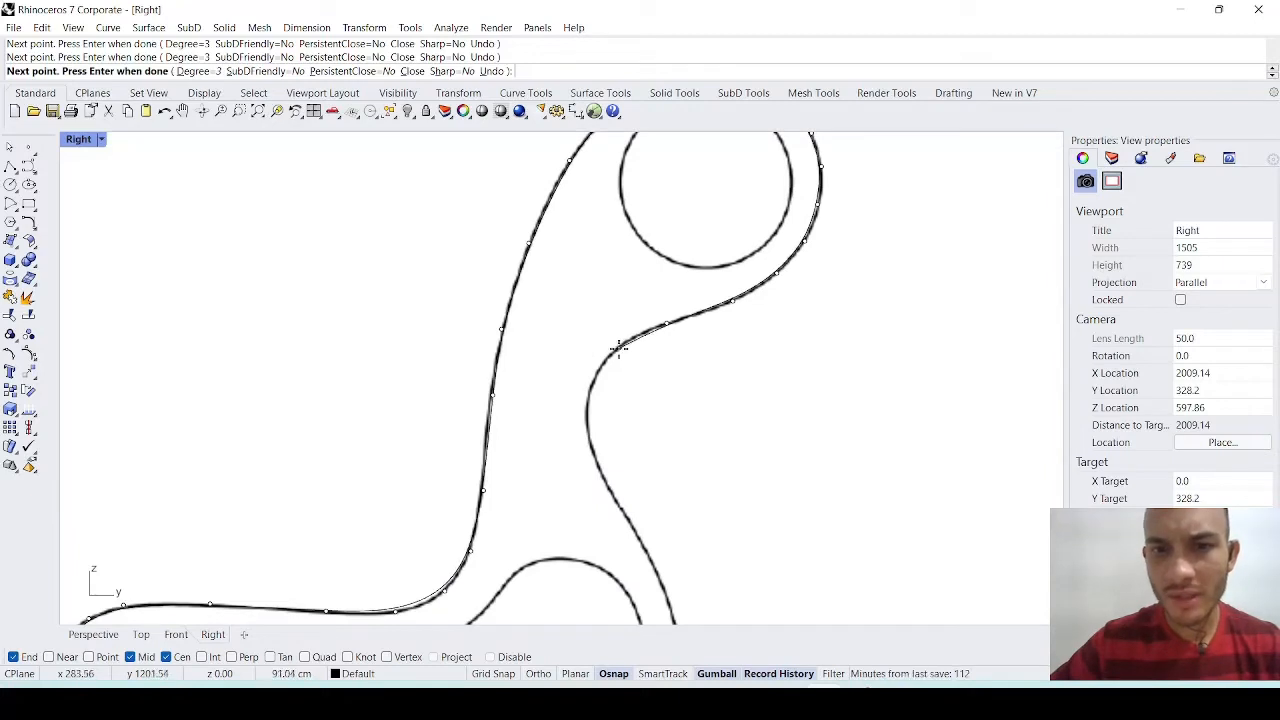
click(618, 348)
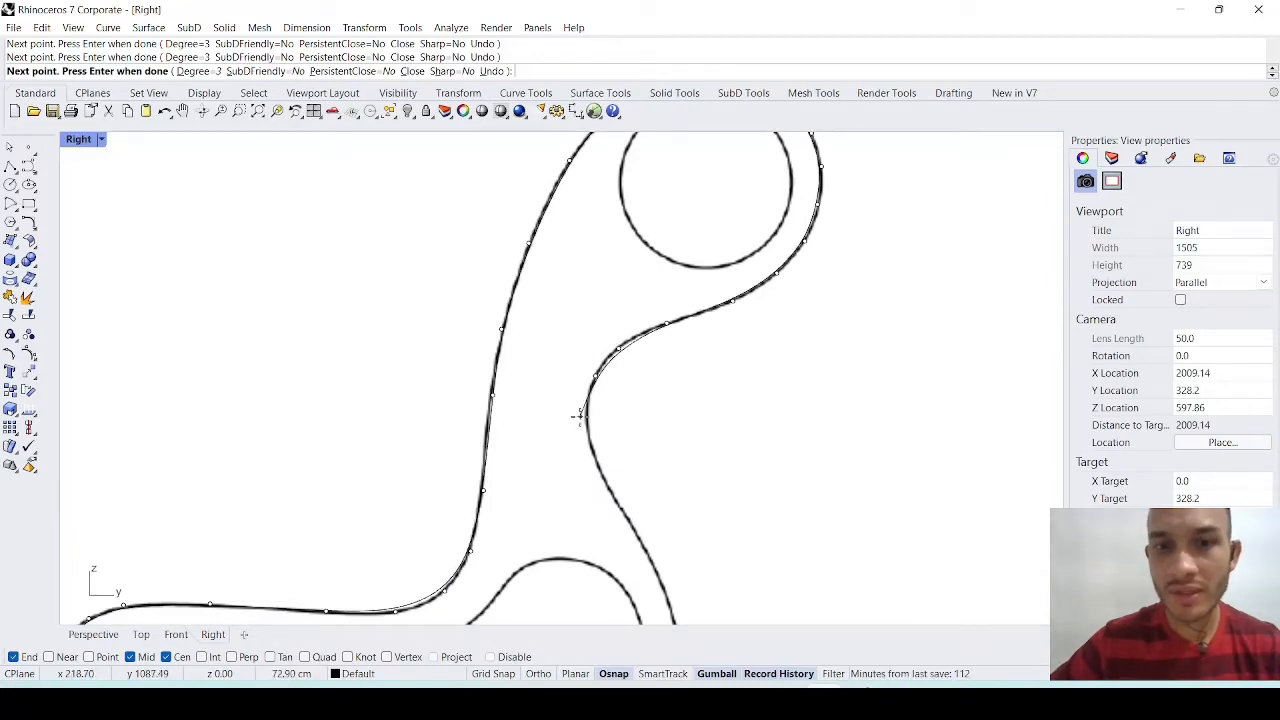
click(587, 418)
right_drag(592, 447, 582, 314)
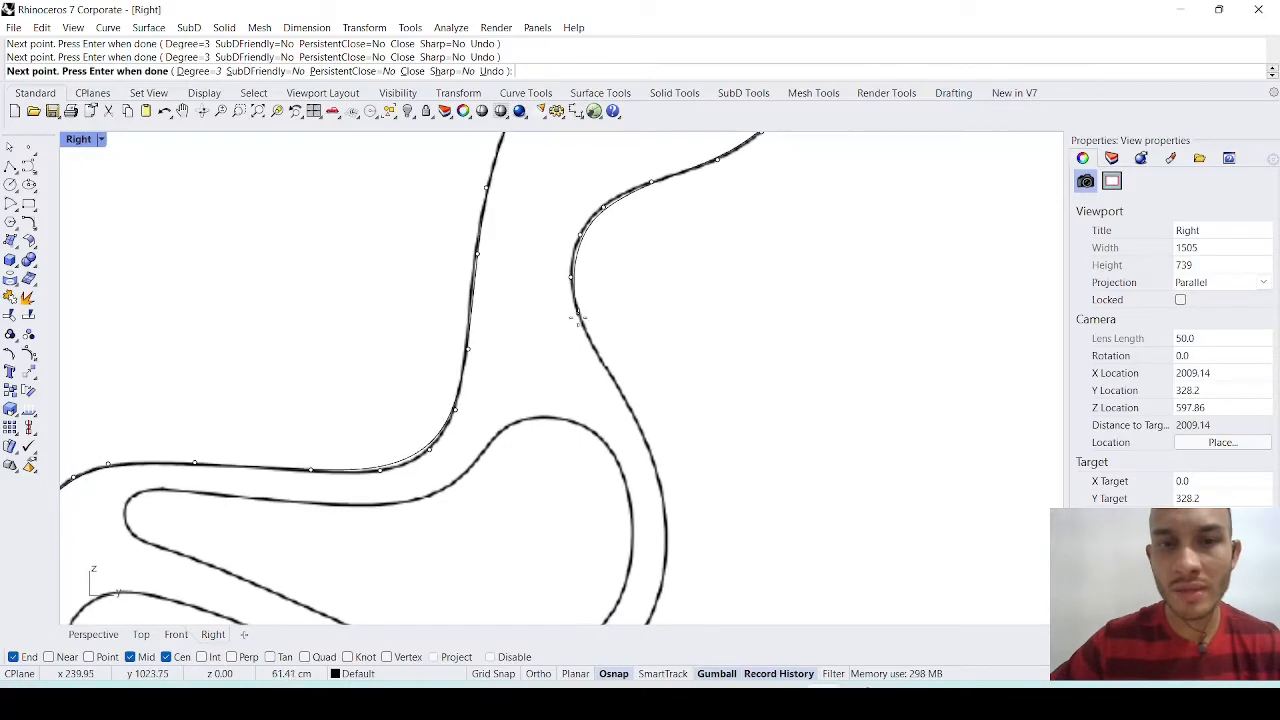
click(614, 381)
Follow the lower backrest outline down and around the outermost part of the rounded rear bulge
right_drag(626, 416, 638, 361)
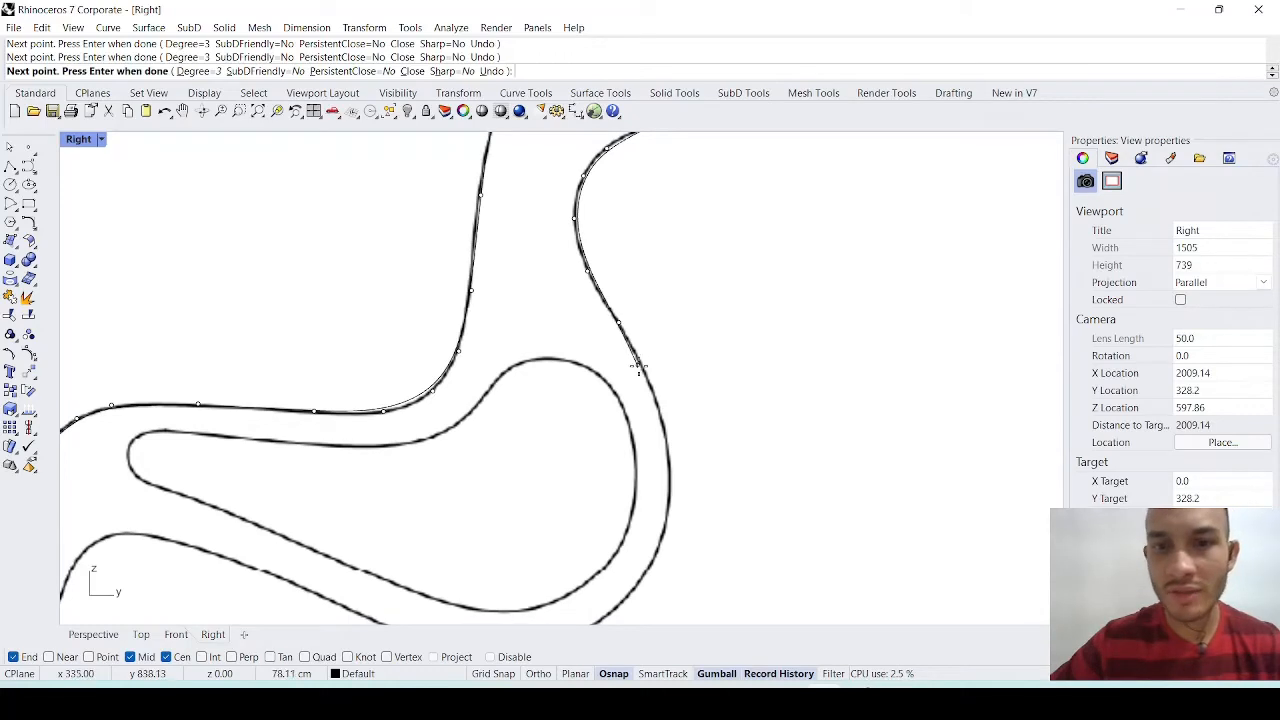
click(643, 370)
right_drag(652, 425, 658, 338)
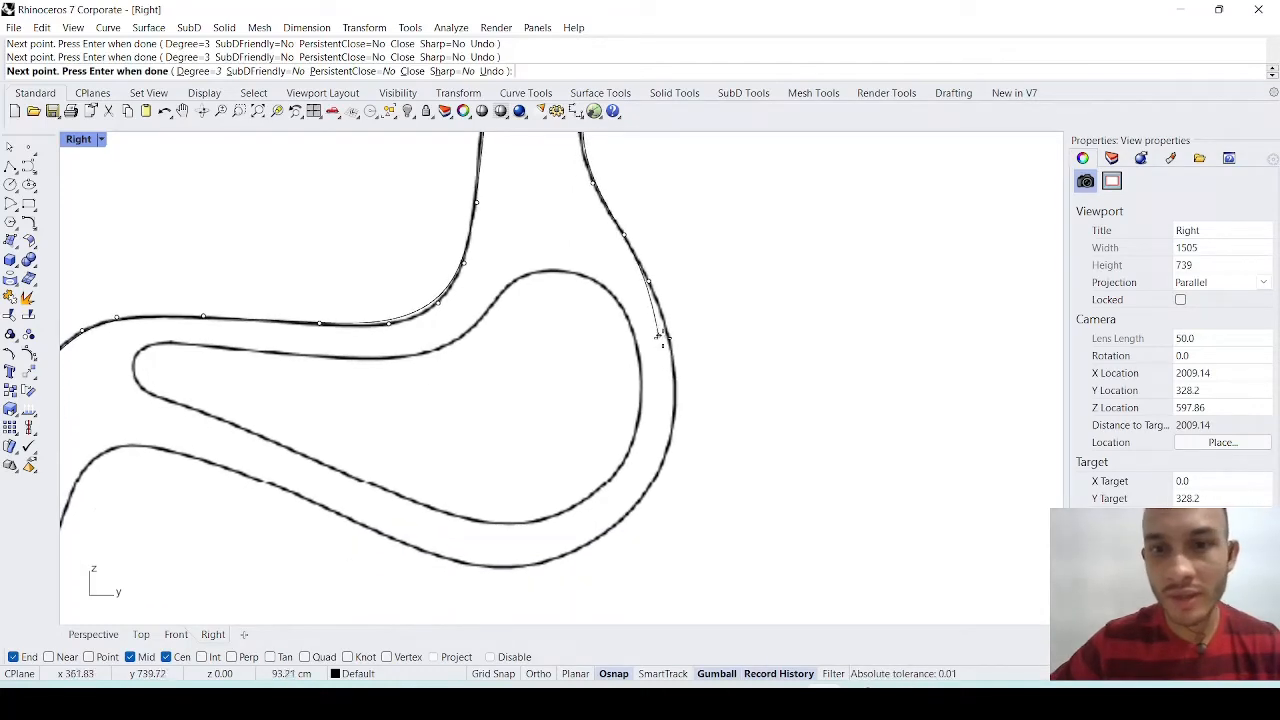
click(671, 341)
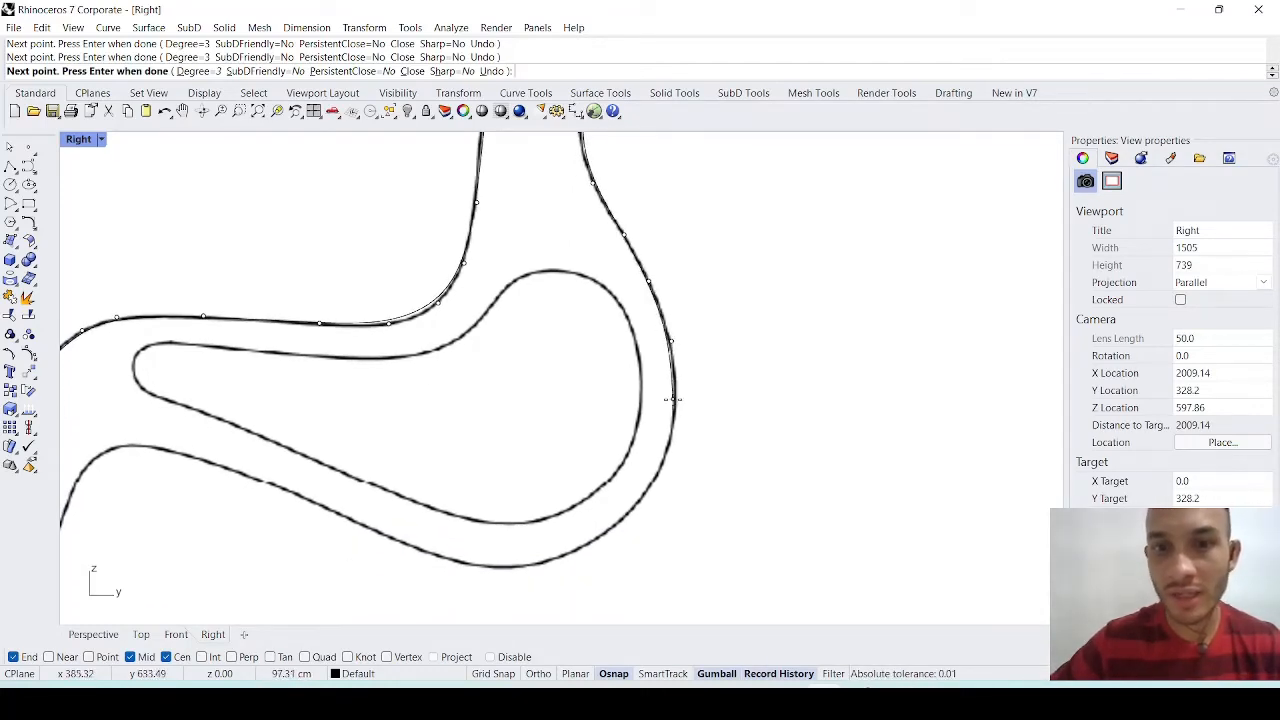
click(674, 399)
right_drag(674, 399, 774, 280)
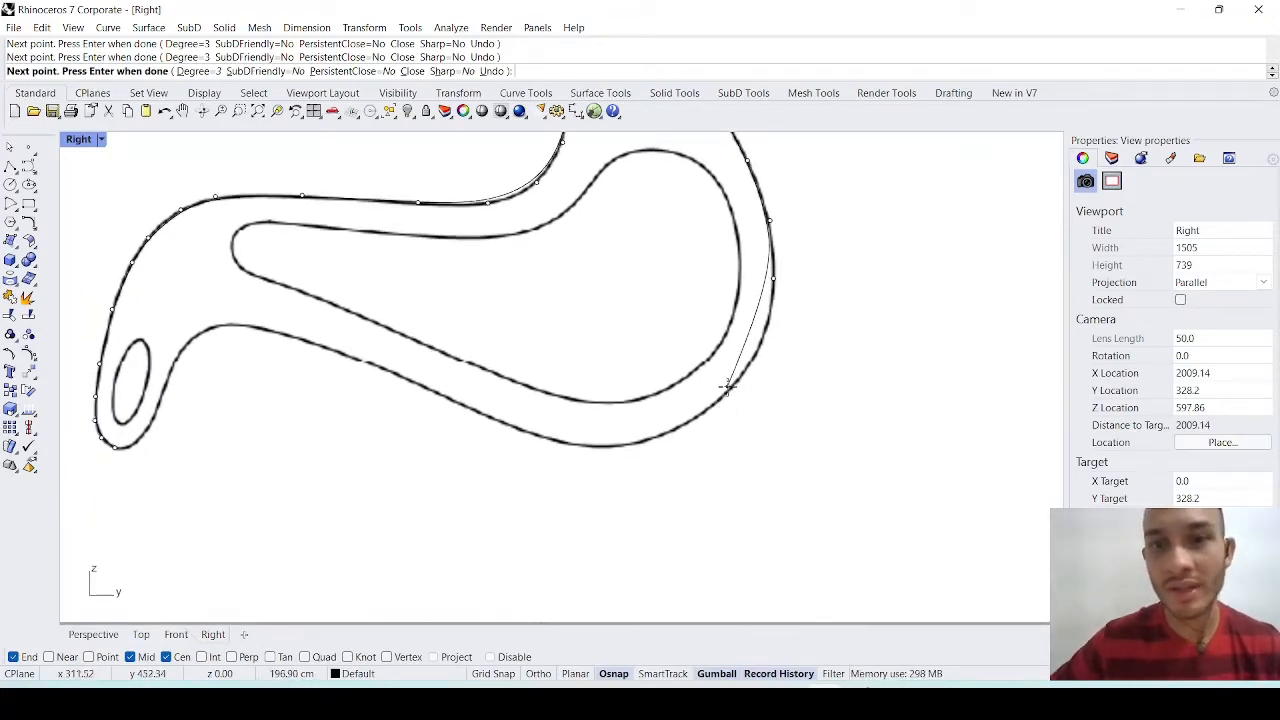
click(768, 324)
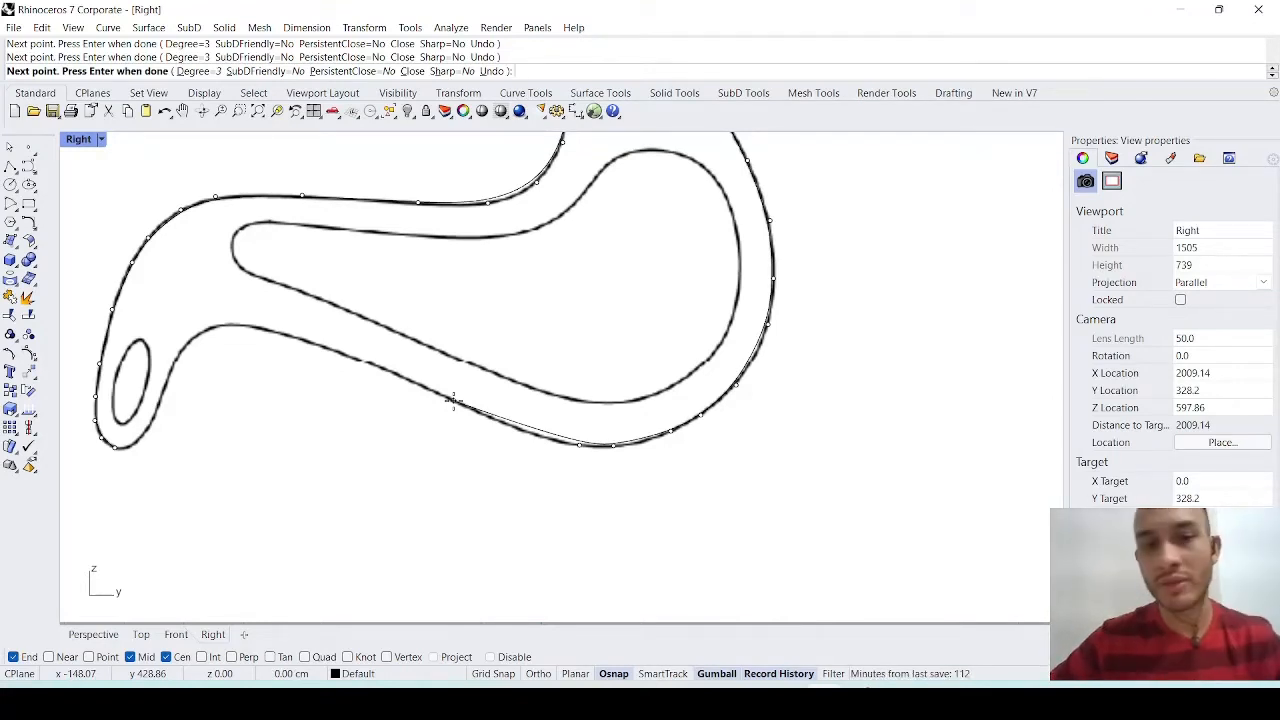
Continue the curve along the sloping underside of the seat and over the rounded crest beside the front leg
click(393, 373)
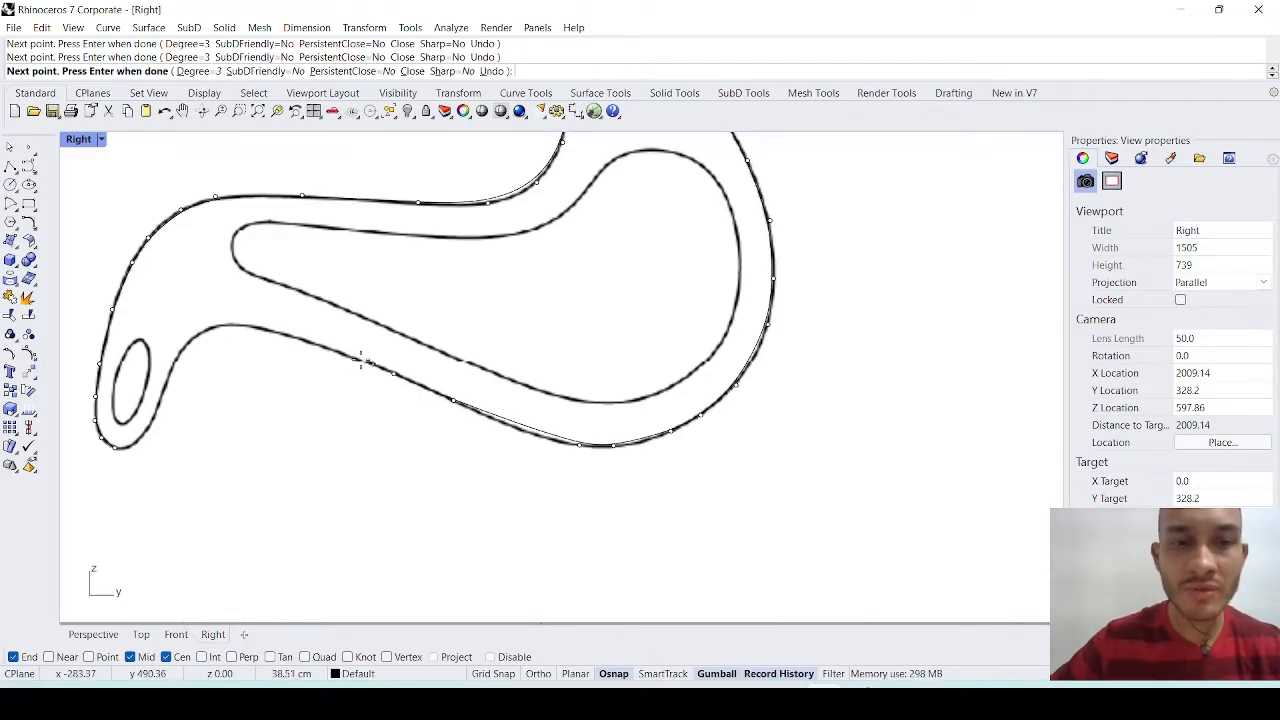
click(283, 332)
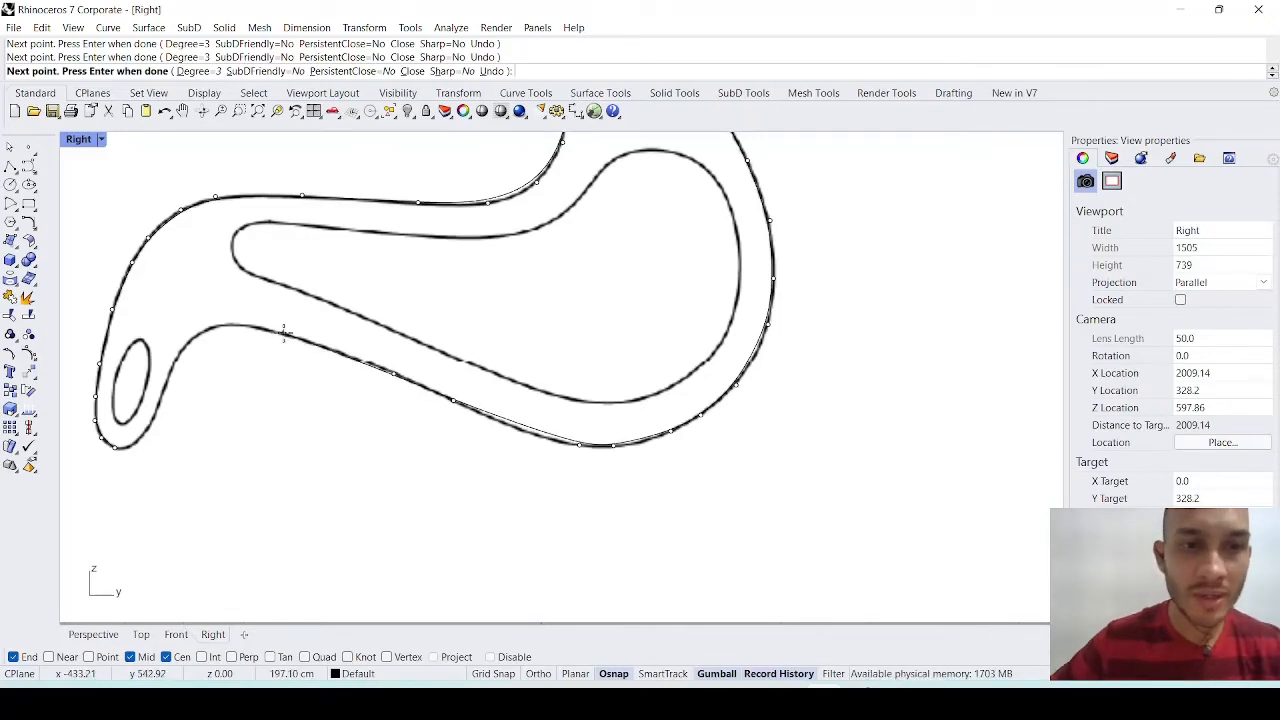
click(232, 326)
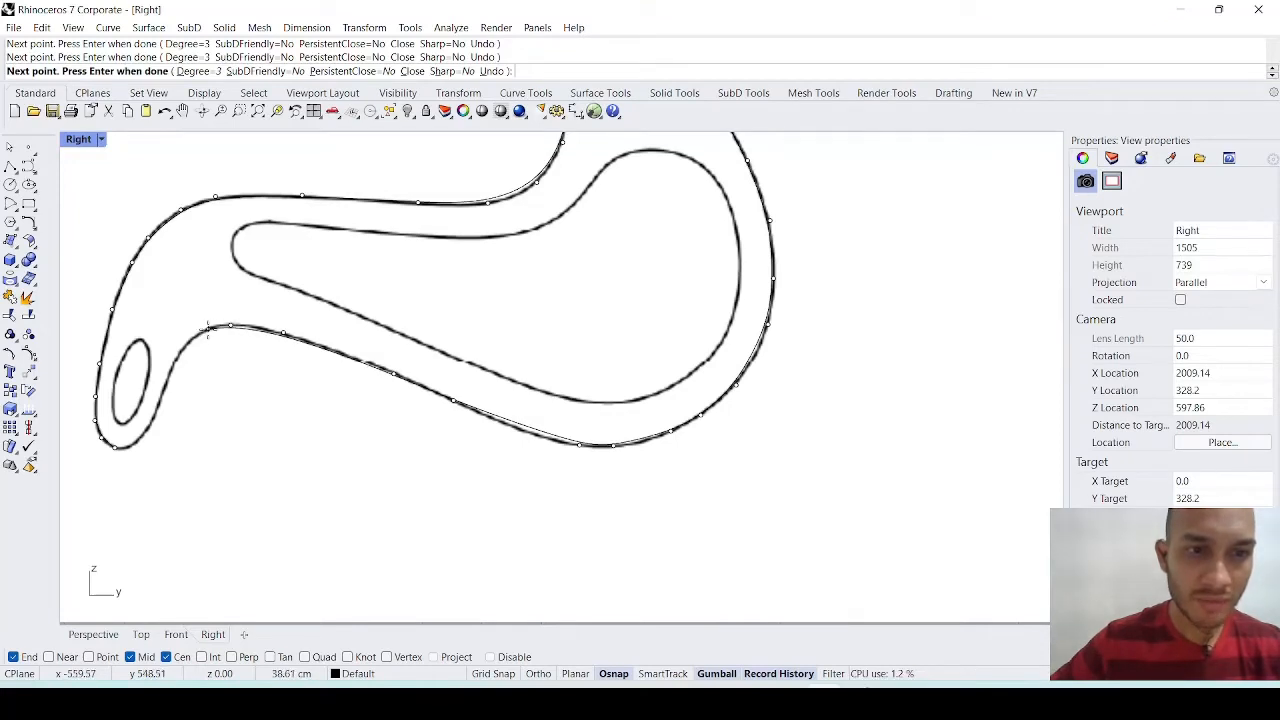
click(208, 329)
click(183, 350)
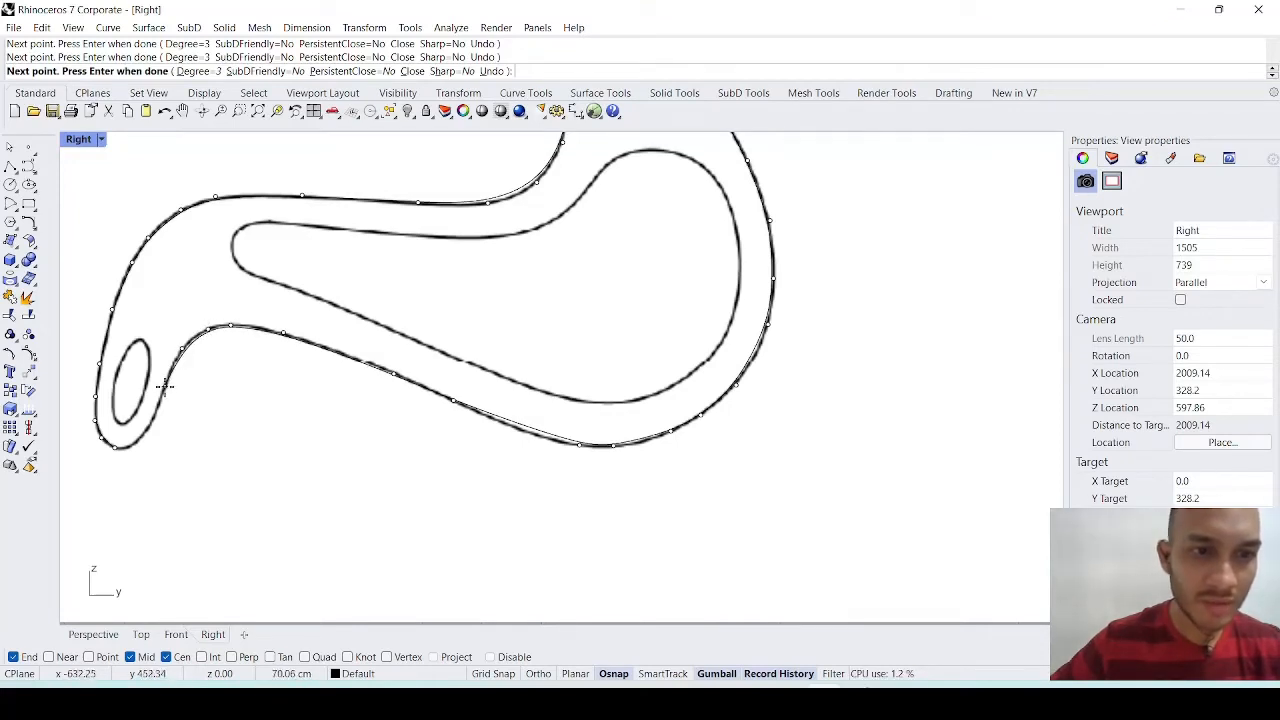
Trace down the inner side of the front foot and close the outline curve at its starting point
click(163, 388)
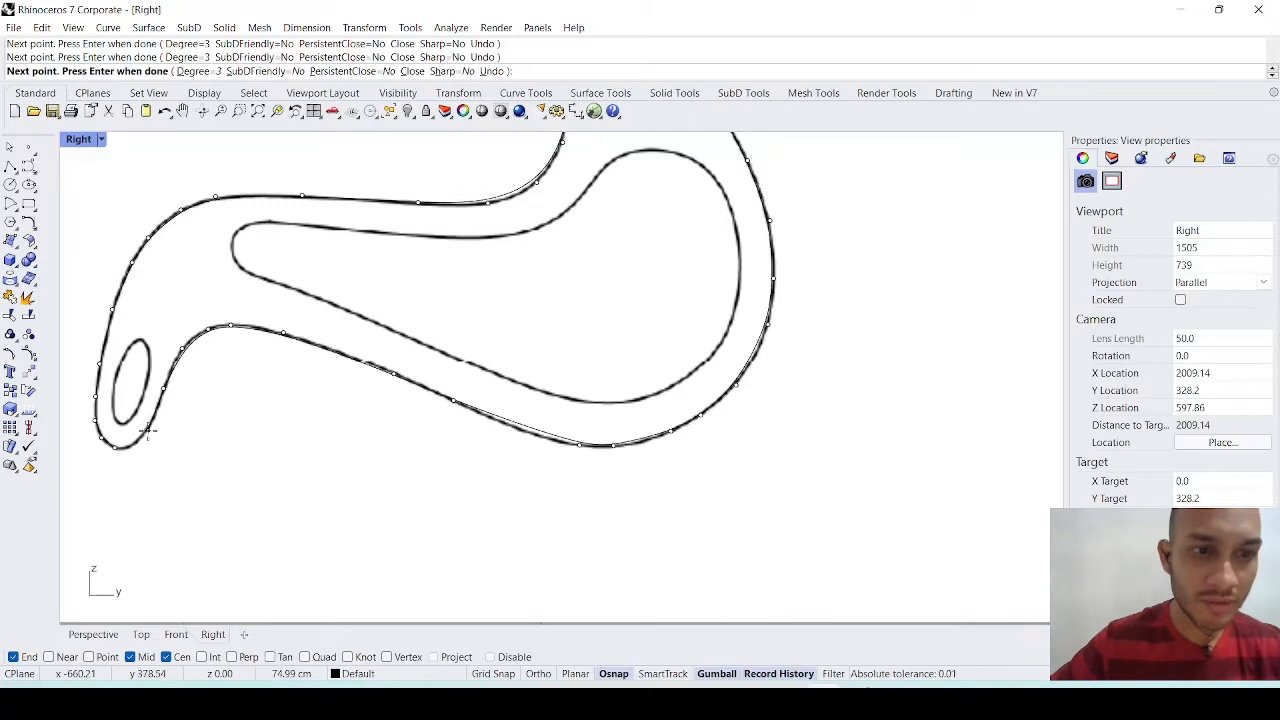
click(145, 429)
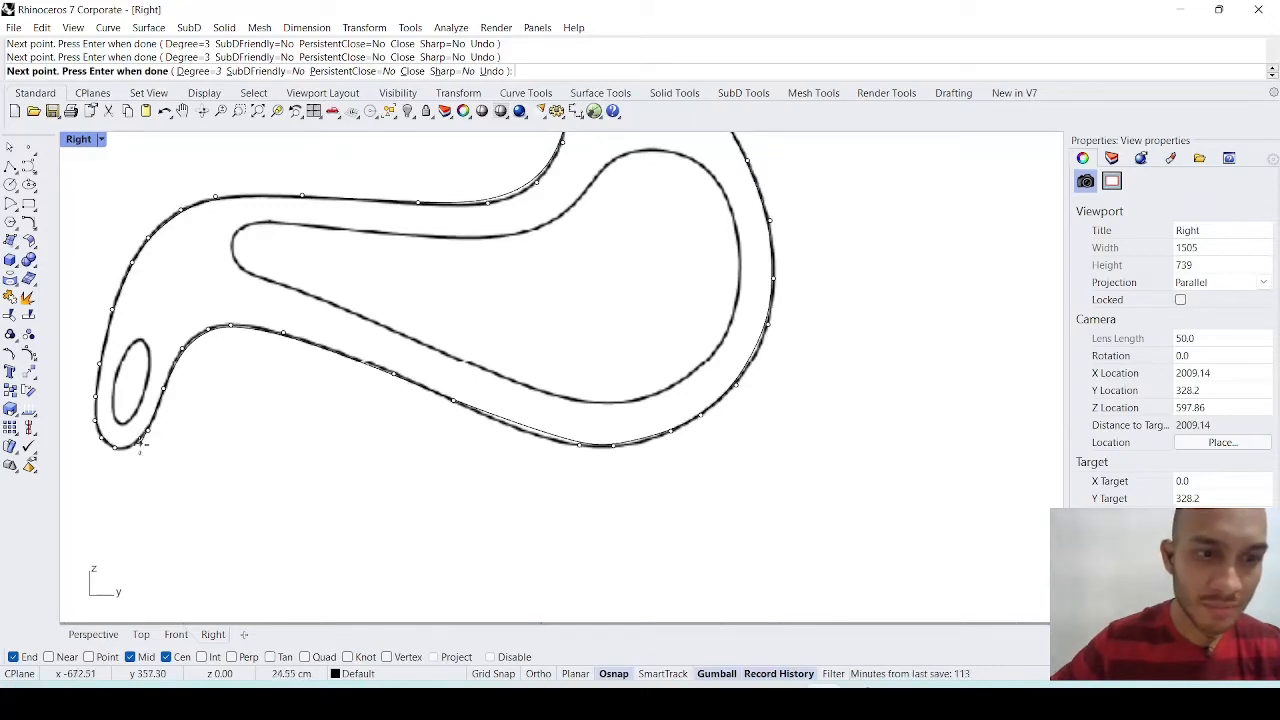
scroll(135, 450, up, 5)
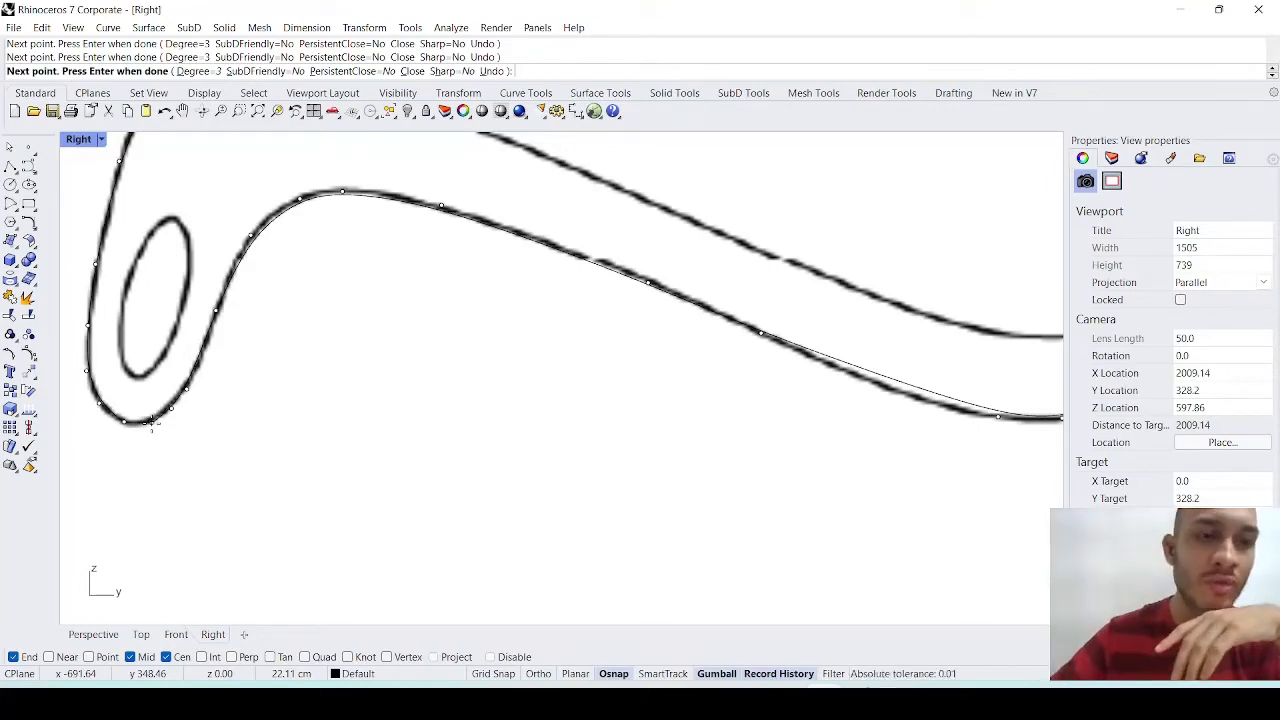
scroll(152, 422, up, 5)
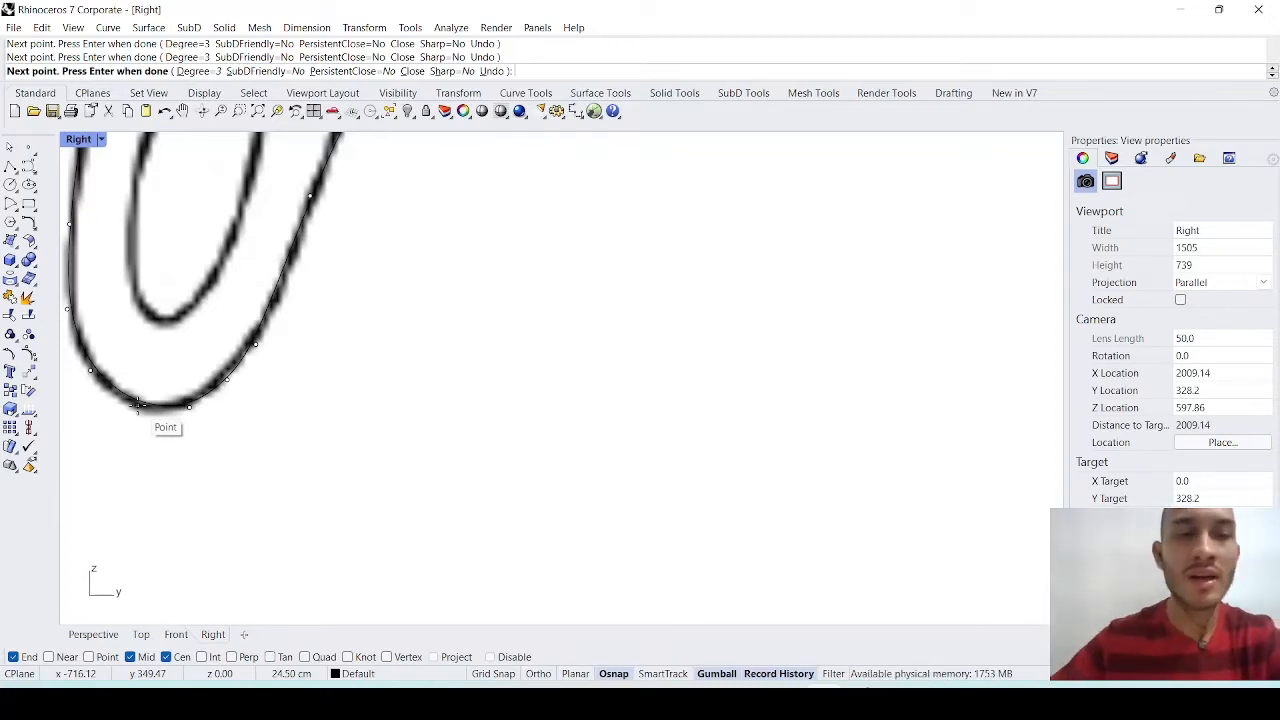
click(138, 405)
scroll(191, 437, down, 5)
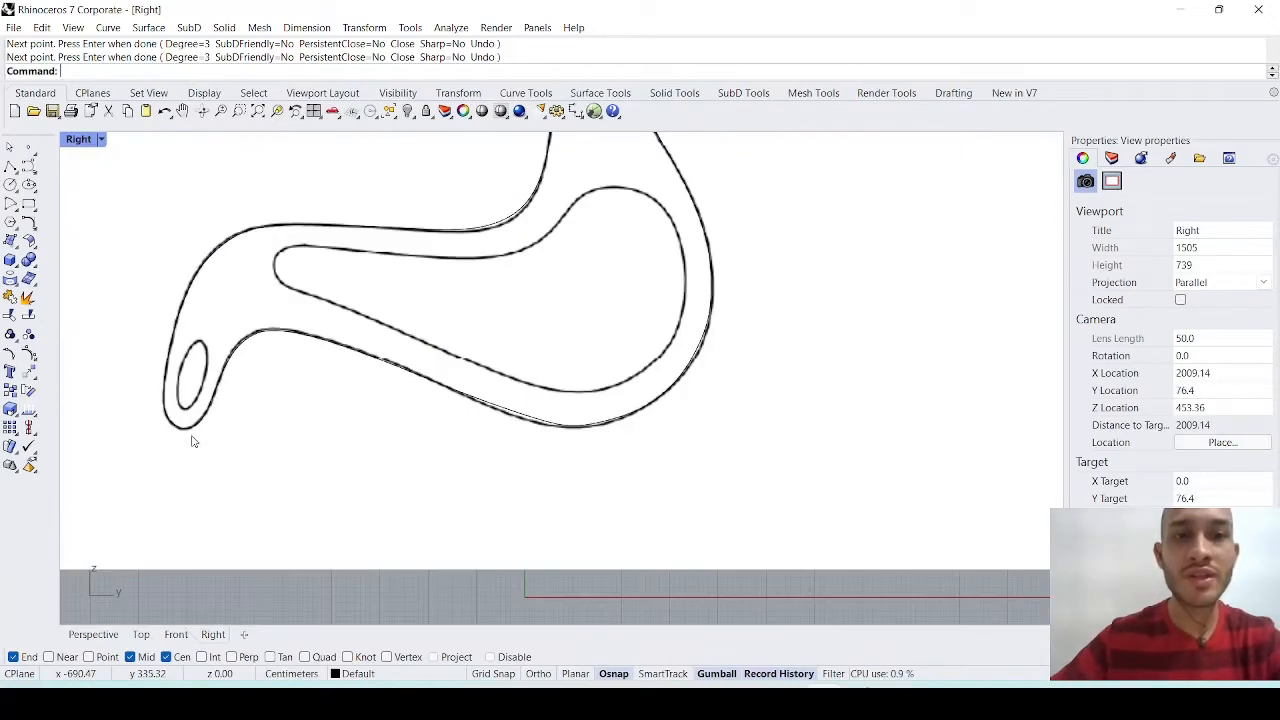
Hide the reference picture and select the traced side-frame outline
scroll(193, 441, down, 6)
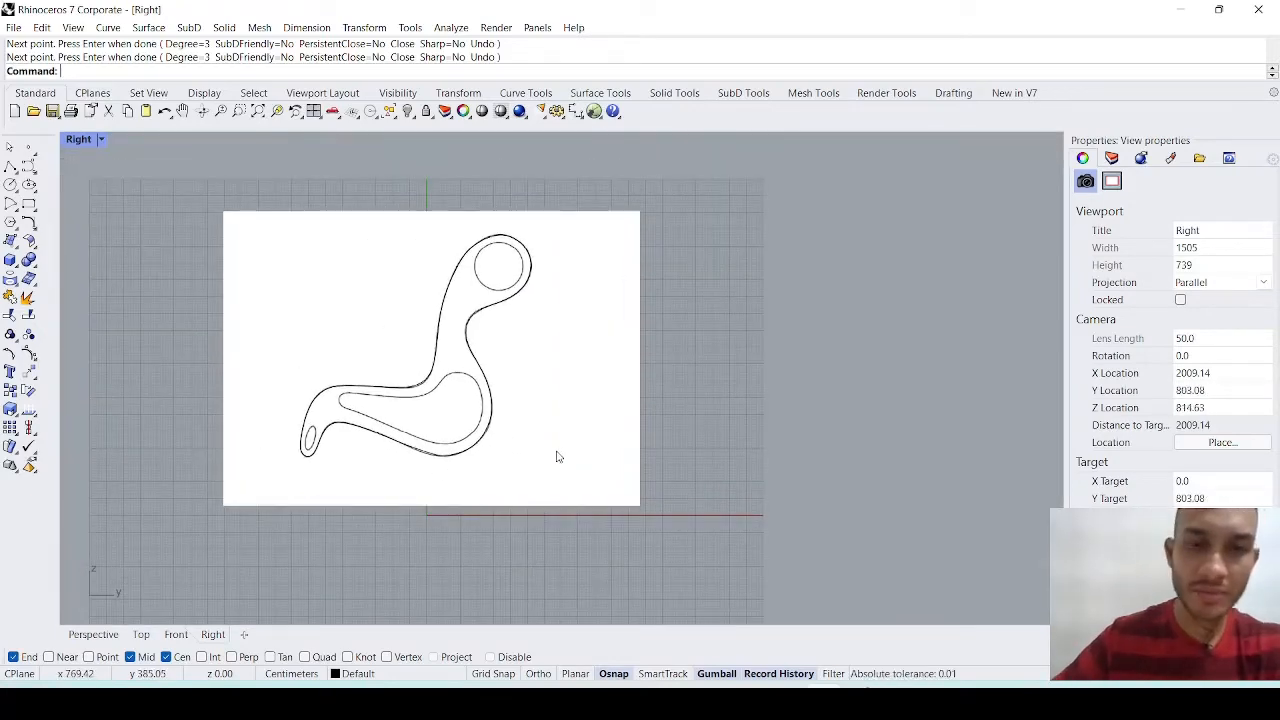
click(612, 404)
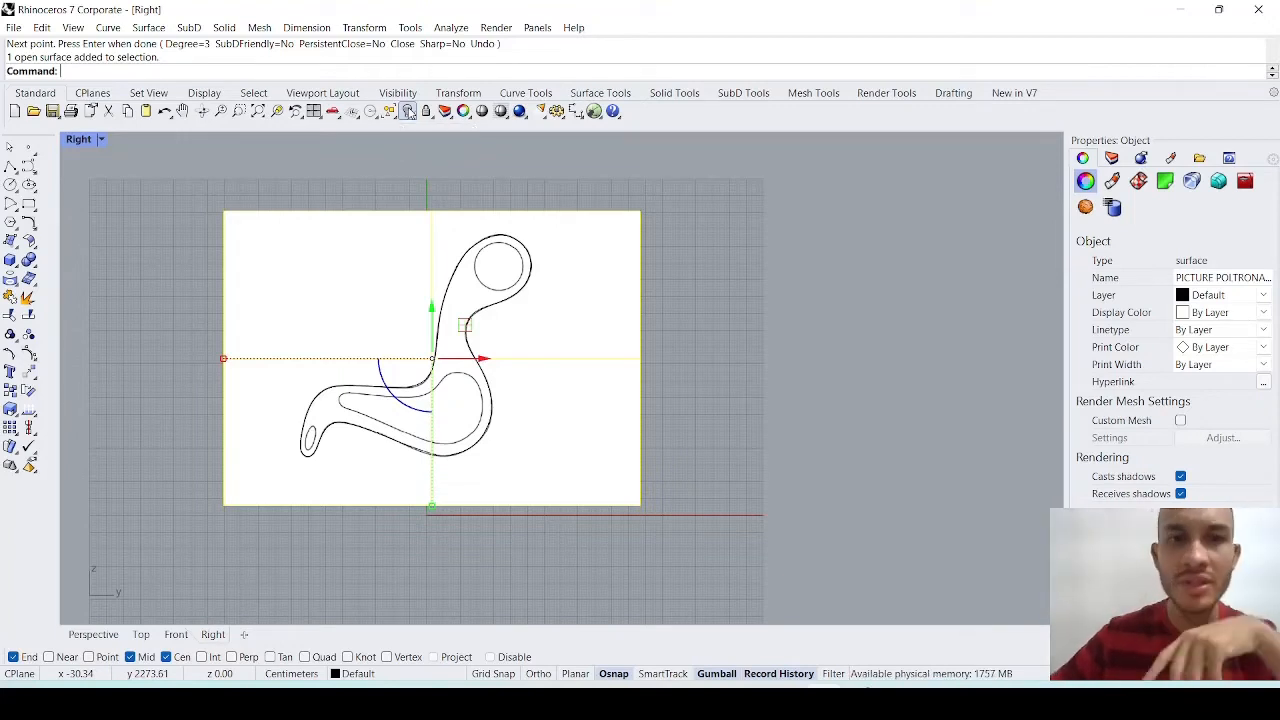
click(409, 112)
click(488, 410)
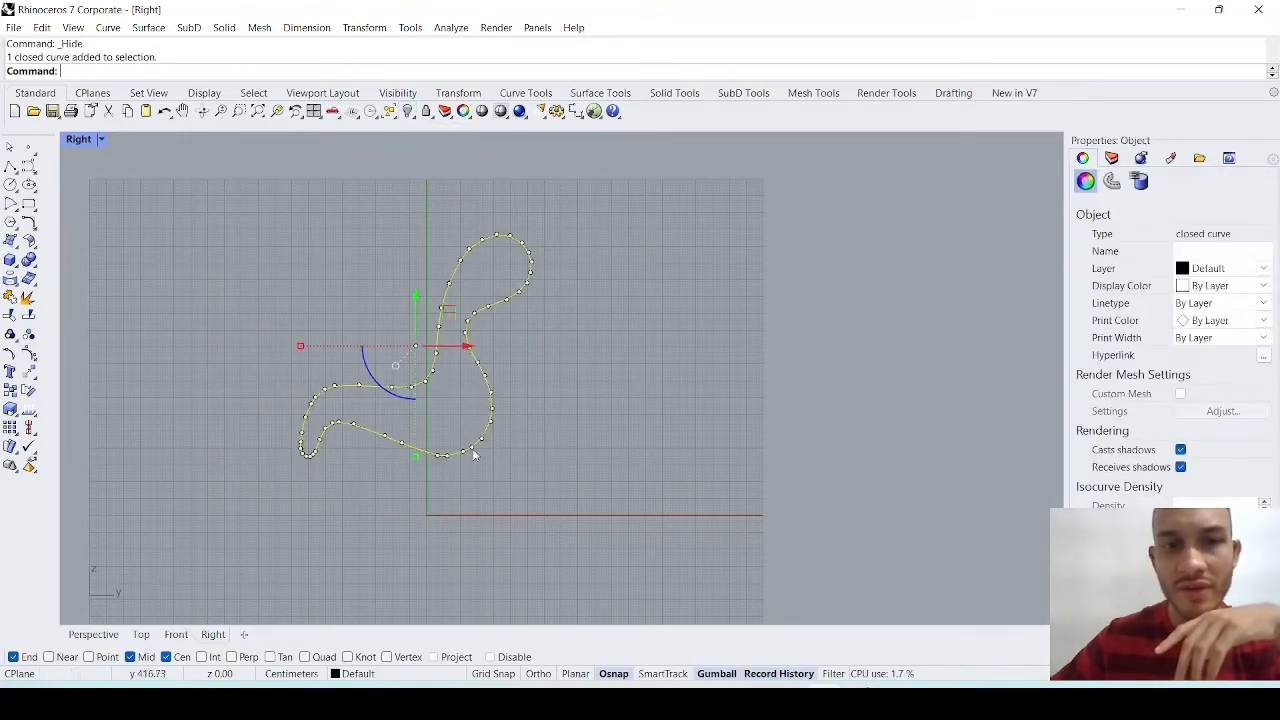
Try raising the control point midway along the seat's underside, and undo the move
scroll(418, 475, up, 6)
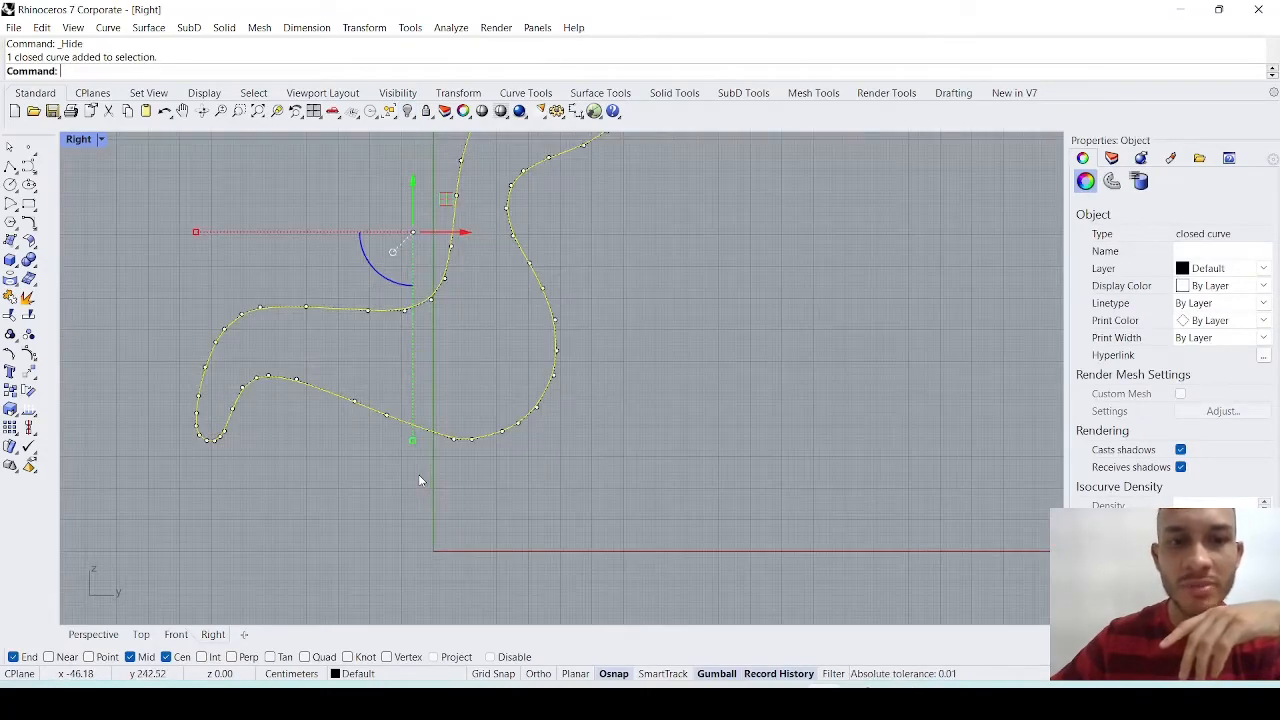
scroll(418, 475, down, 2)
right_drag(418, 475, 448, 546)
scroll(448, 544, up, 2)
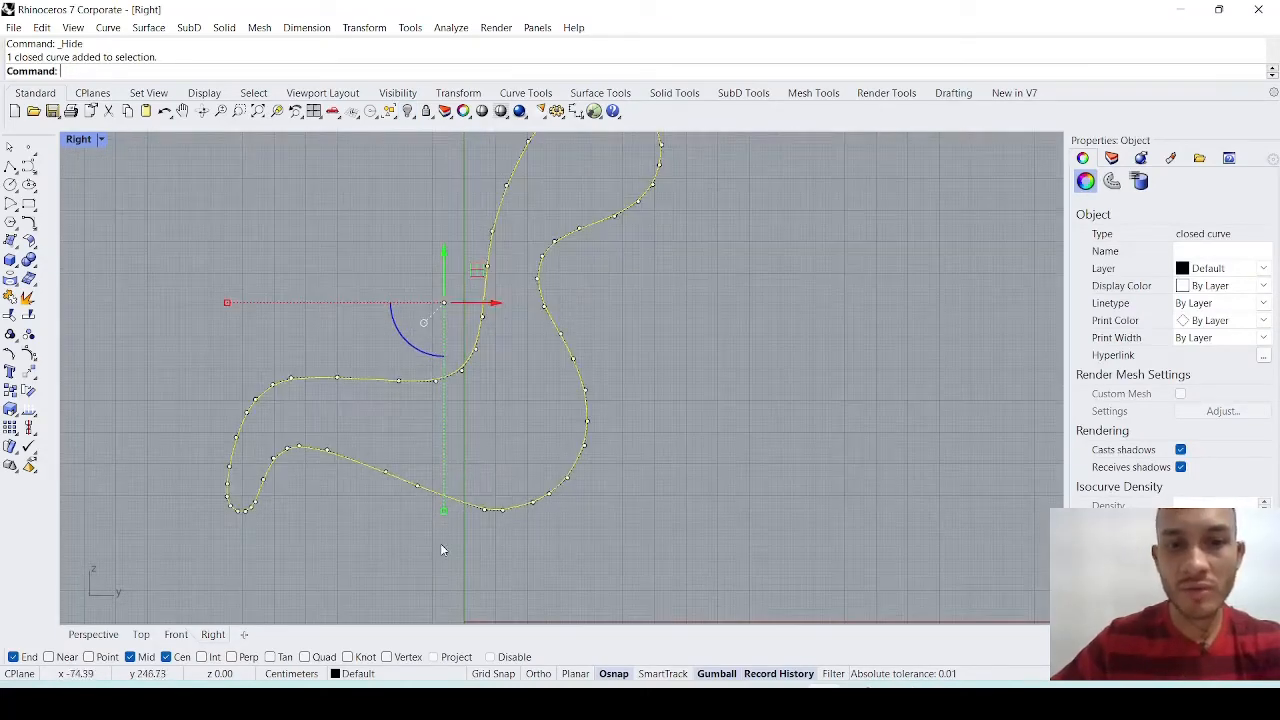
click(418, 488)
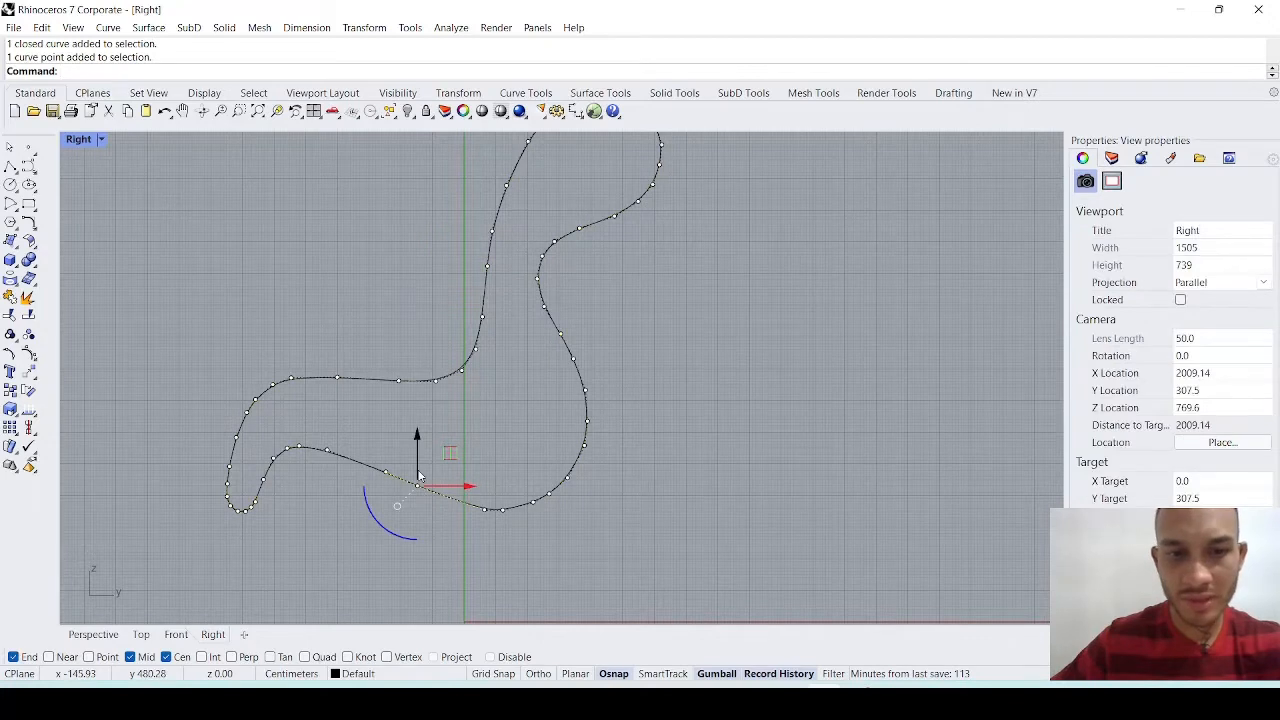
drag(418, 486, 425, 427)
key(ctrl+z)
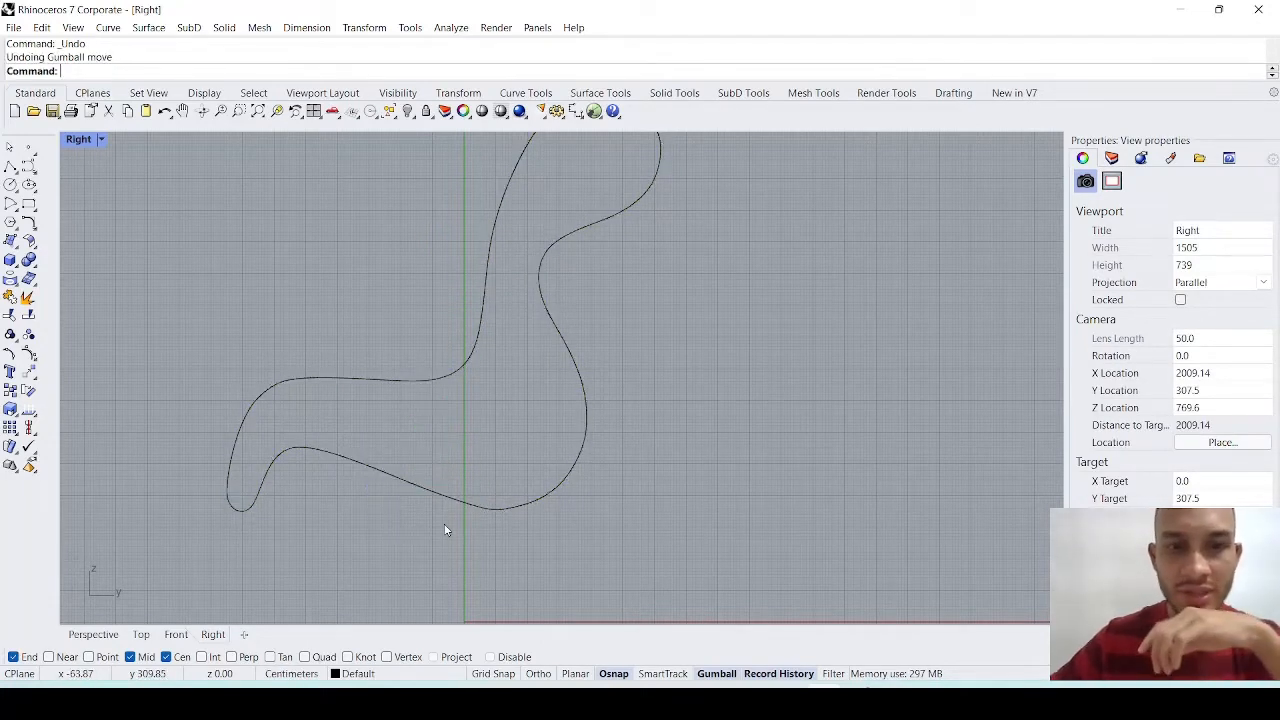
Try lowering the neighbouring underside control point nearer the front leg, undo the move and deselect the curve
click(425, 491)
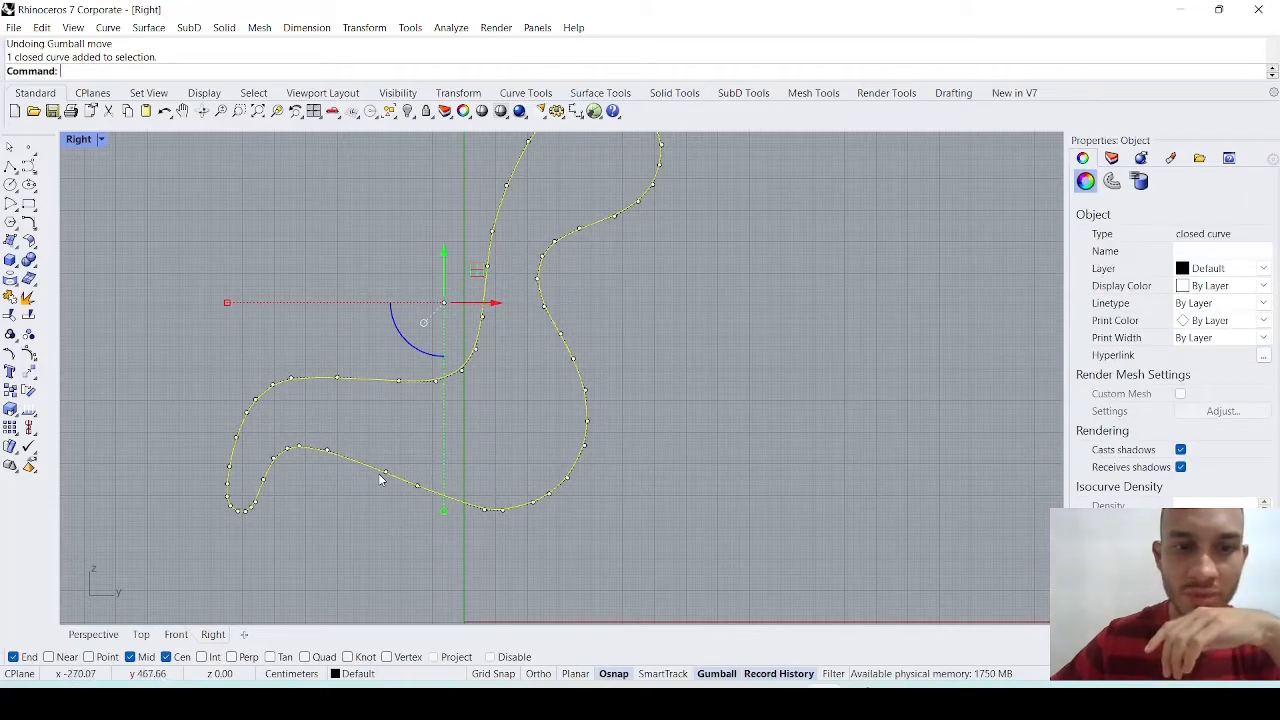
click(385, 472)
mouse_move(388, 461)
mouse_down()
mouse_move(388, 422)
mouse_move(385, 485)
mouse_up()
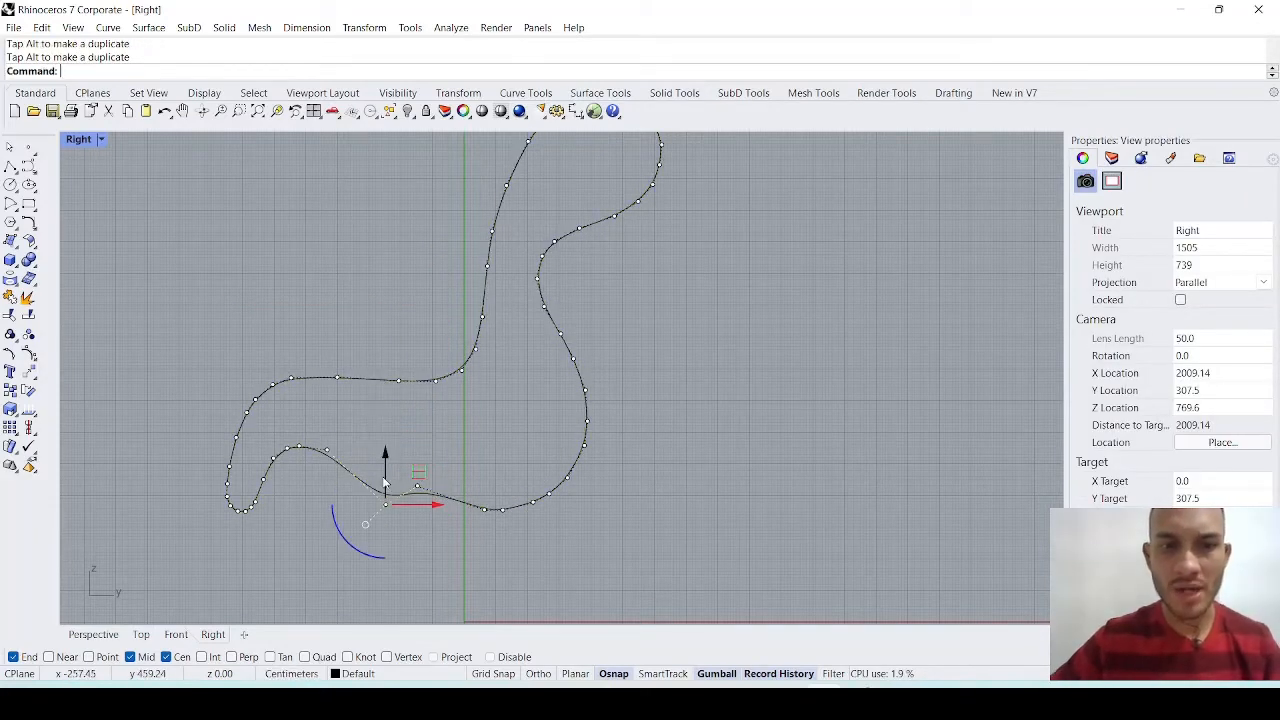
key(ctrl+z)
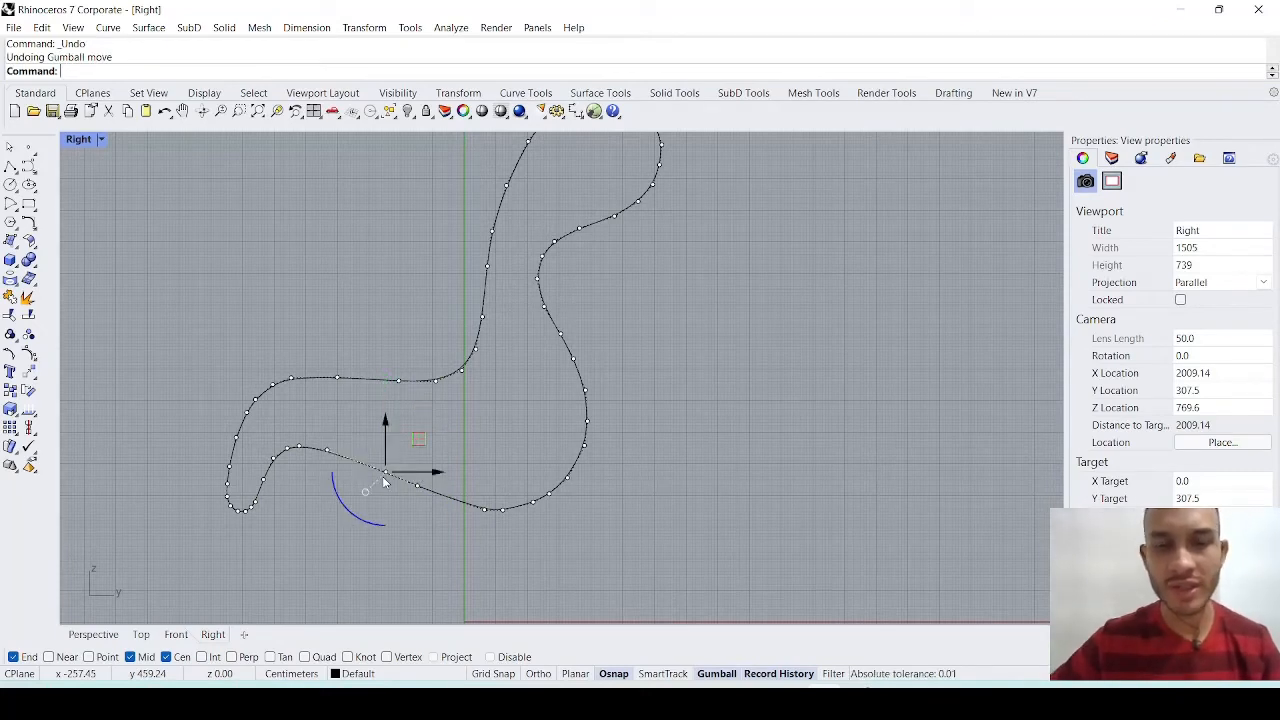
click(413, 516)
key(Escape)
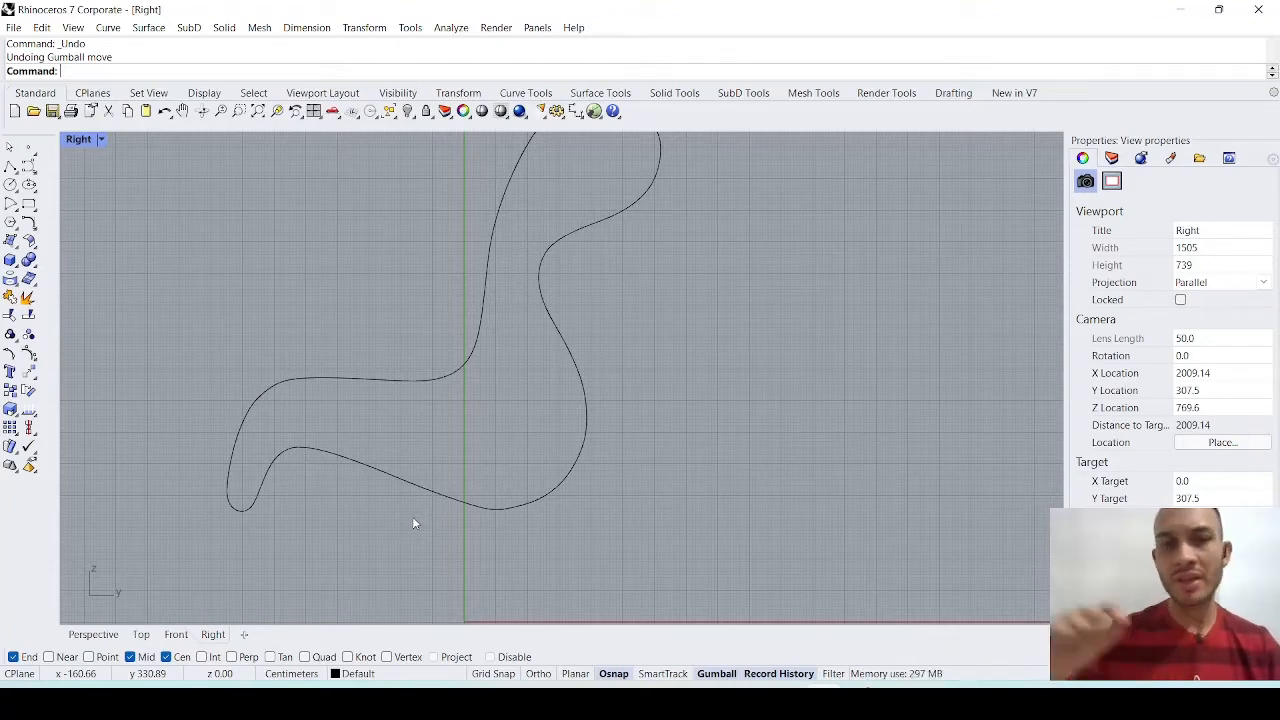
Delete the control point on the outline's back edge just below the concave neck
click(543, 499)
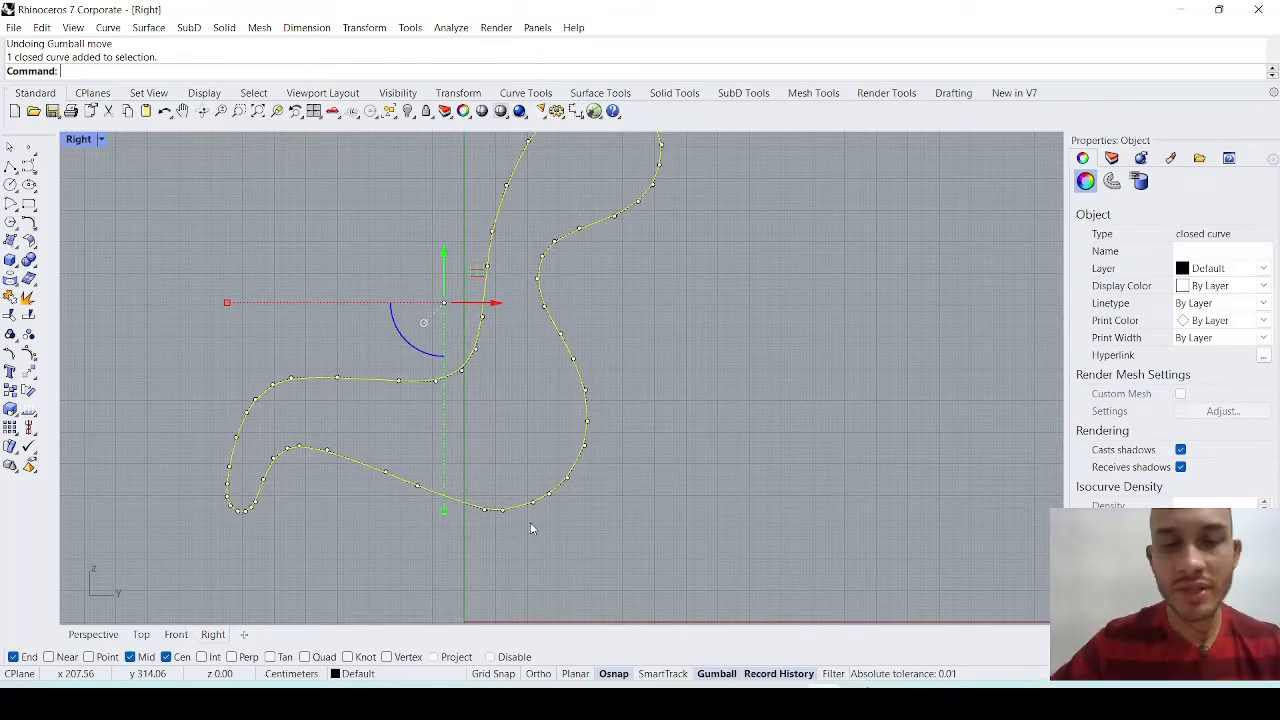
click(561, 334)
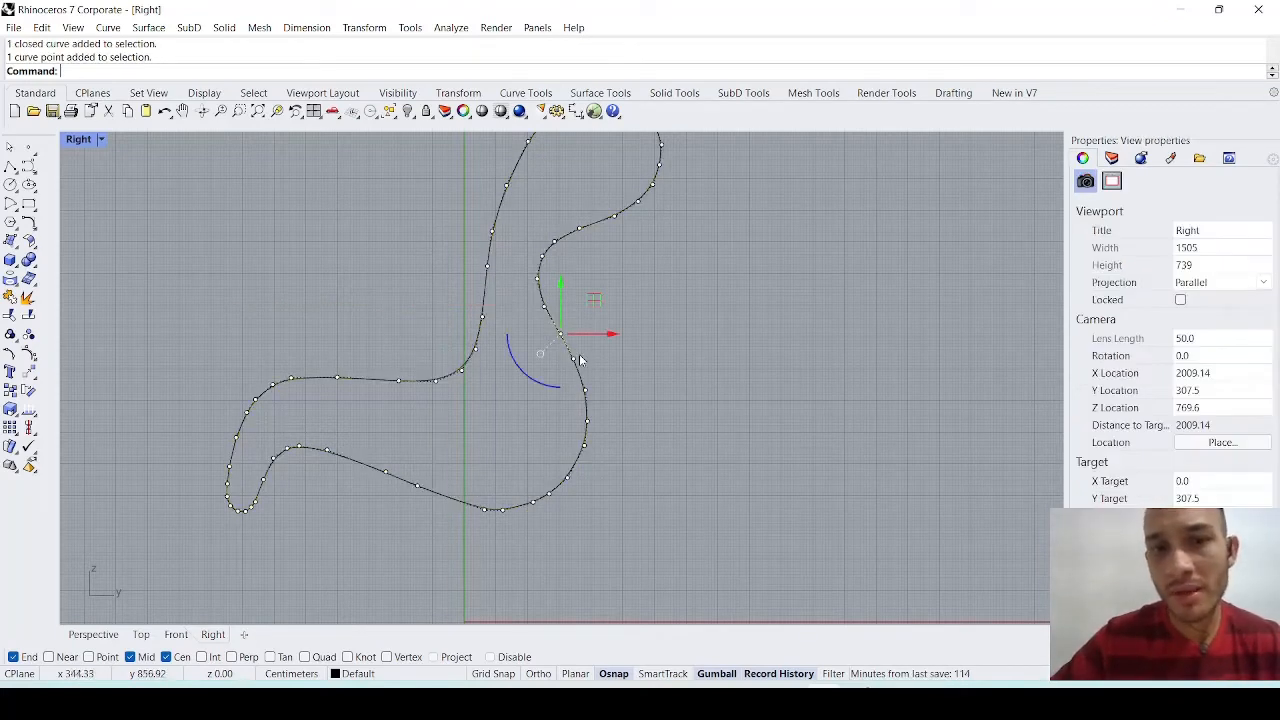
key(Delete)
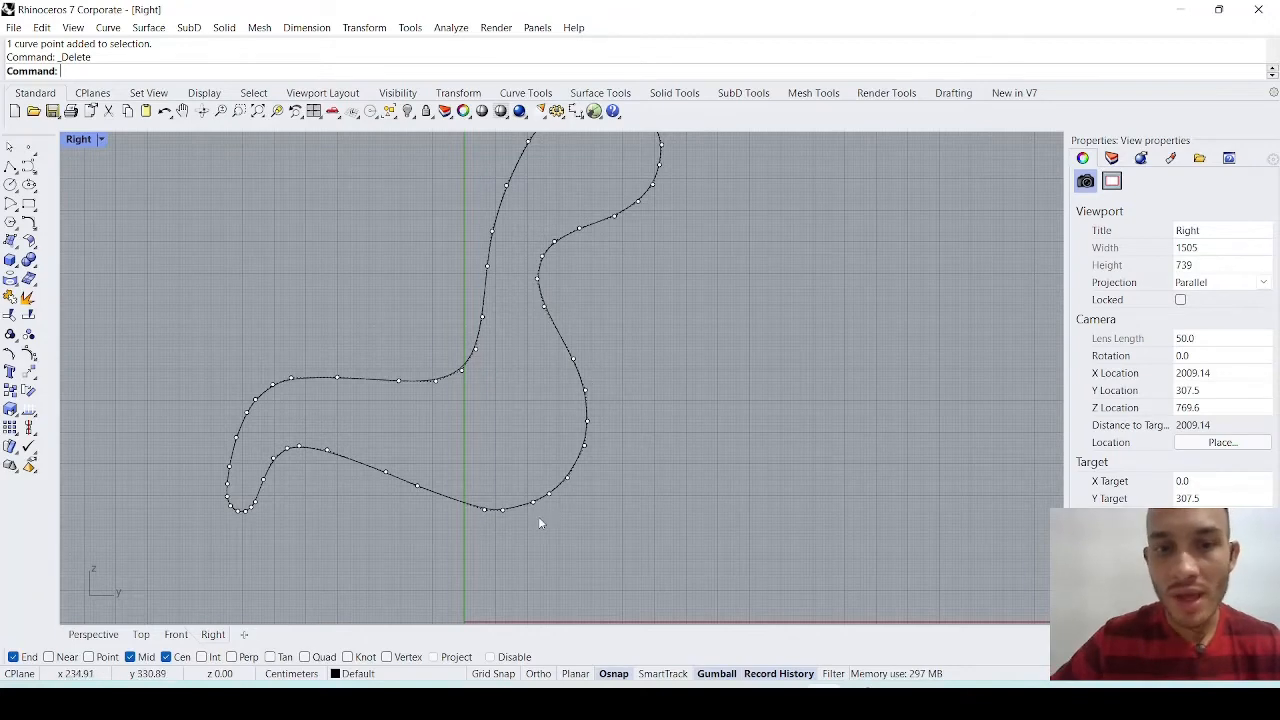
Delete the rearmost of the two close control points at the lowest part of the rear bulge
scroll(522, 520, up, 2)
scroll(522, 520, up, 5)
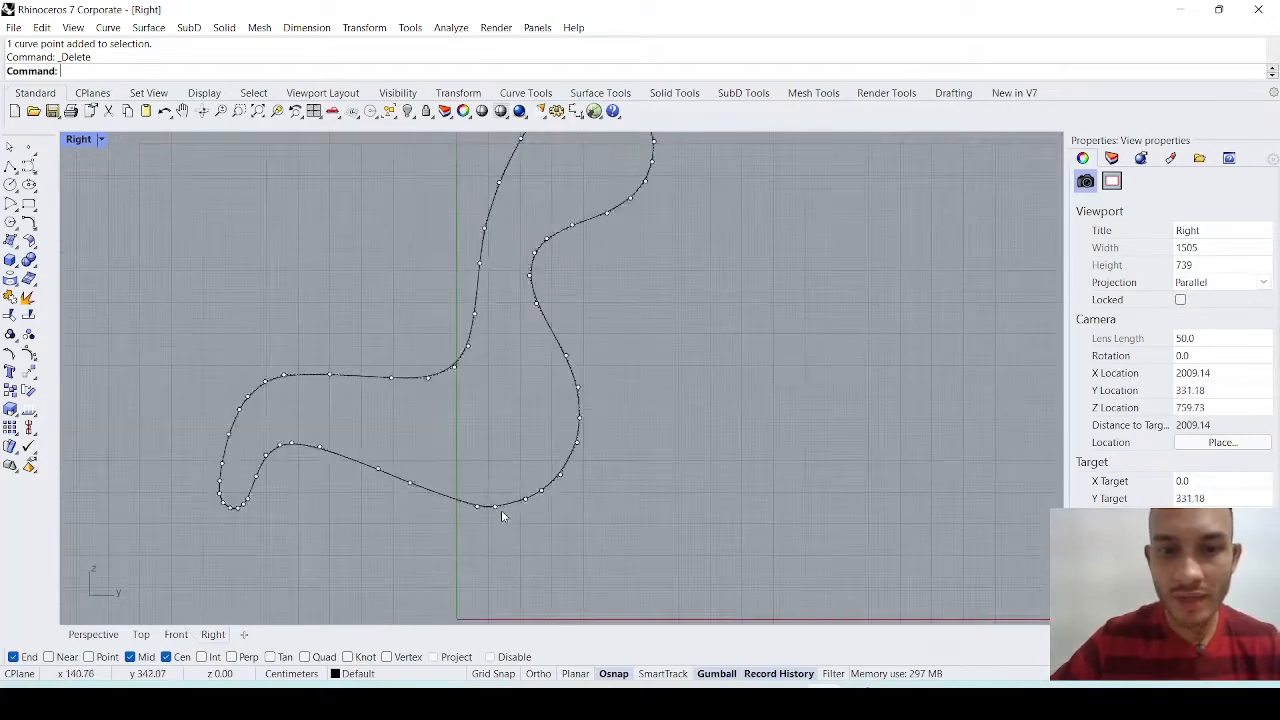
click(502, 489)
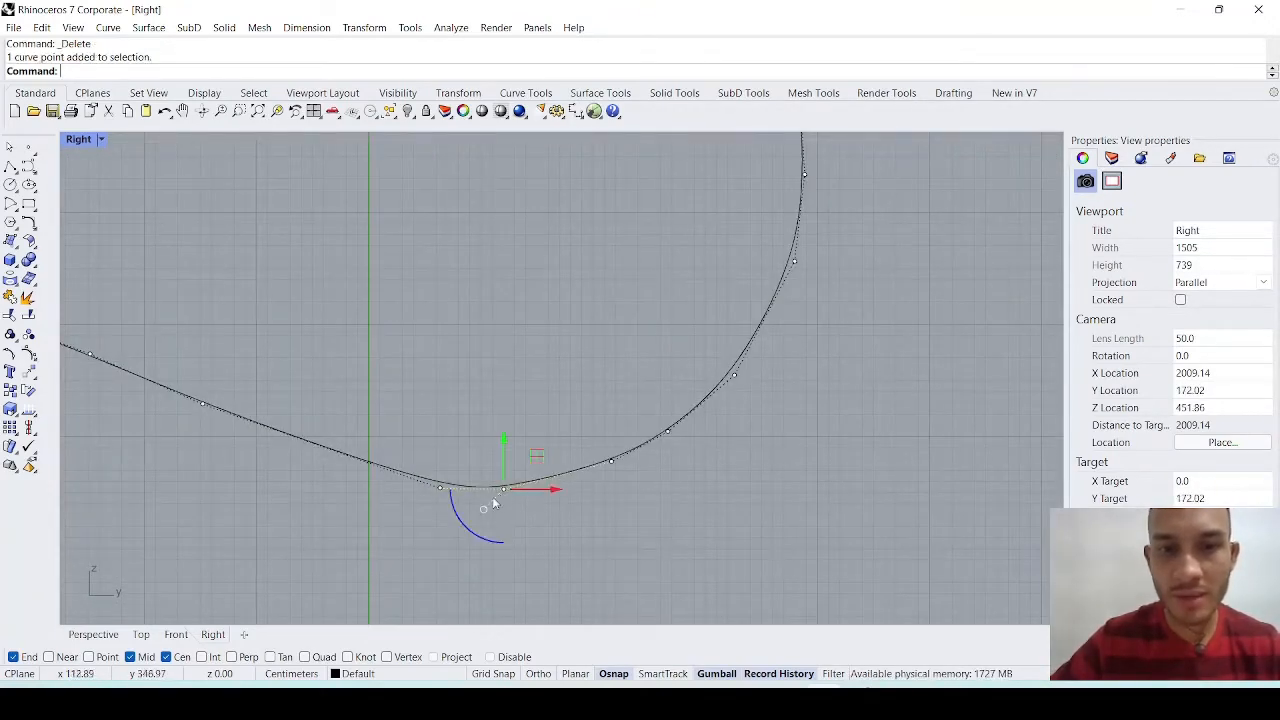
key(Delete)
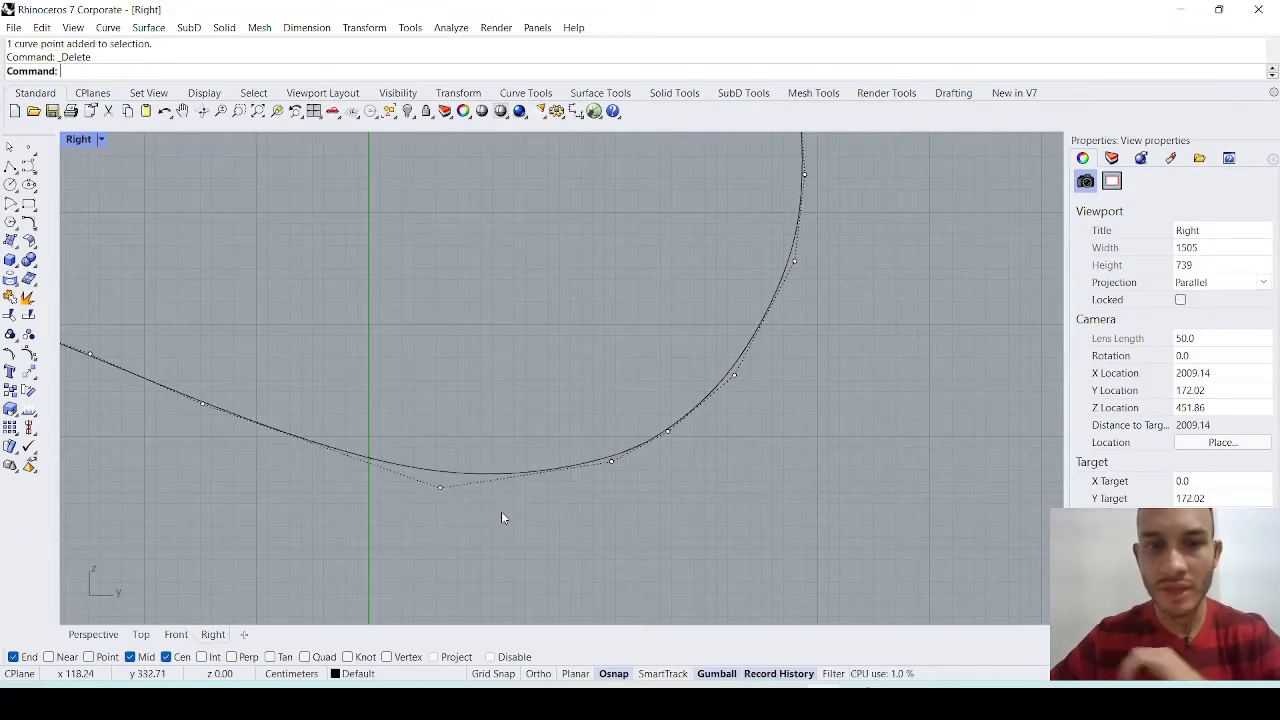
Move the remaining lowest control point of the rear bulge slightly downward and deselect the curve
scroll(501, 511, down, 4)
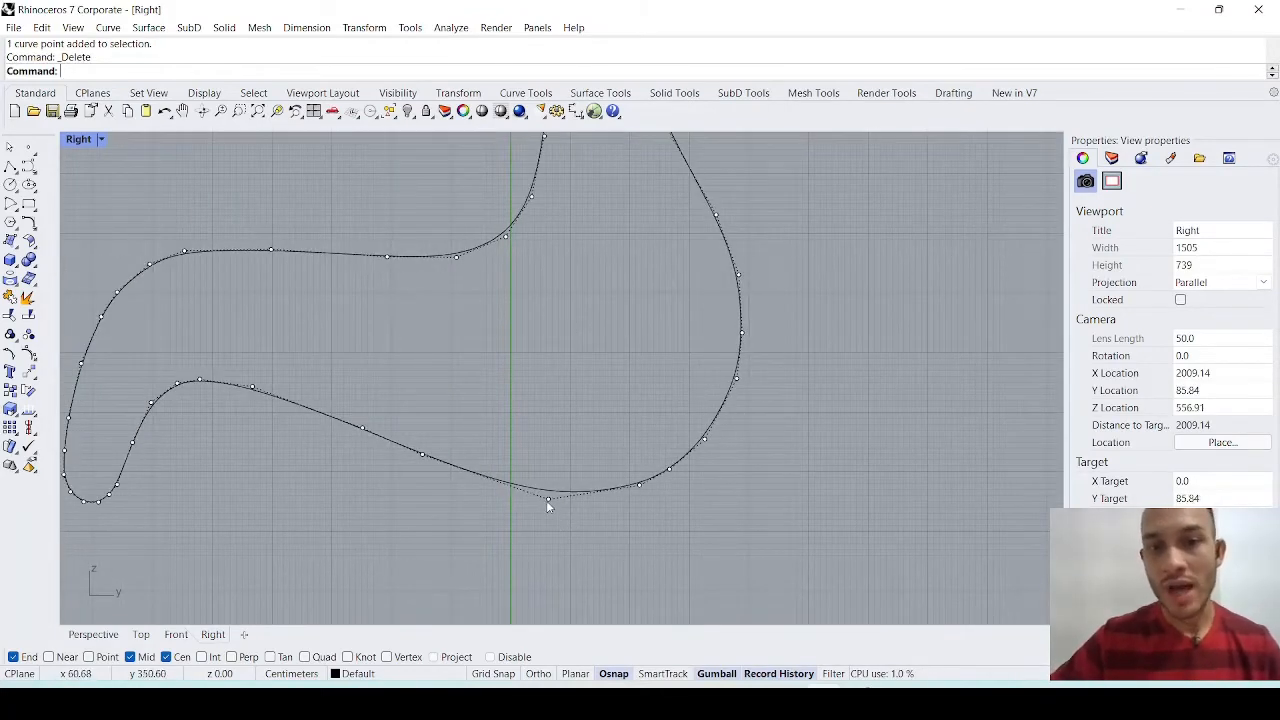
click(547, 499)
drag(548, 499, 541, 492)
key(Escape)
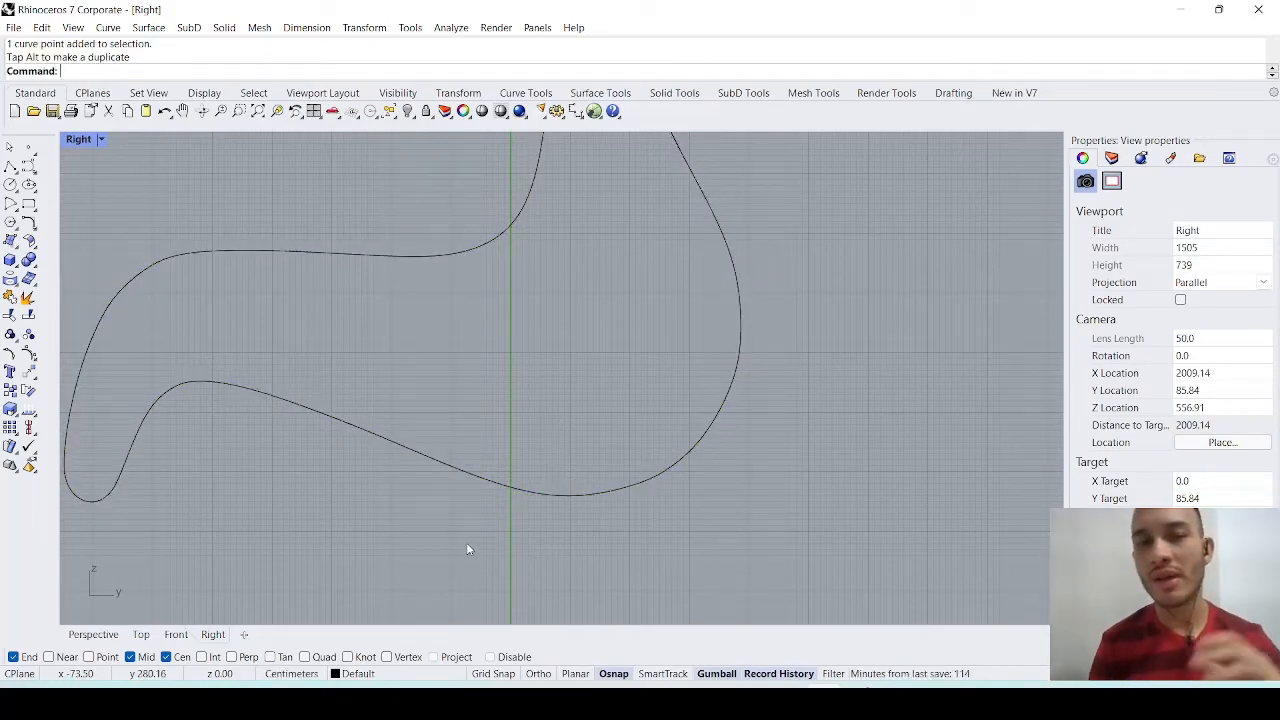
Display the layer list with the whole side-frame outline in view and nothing selected
scroll(466, 548, down, 3)
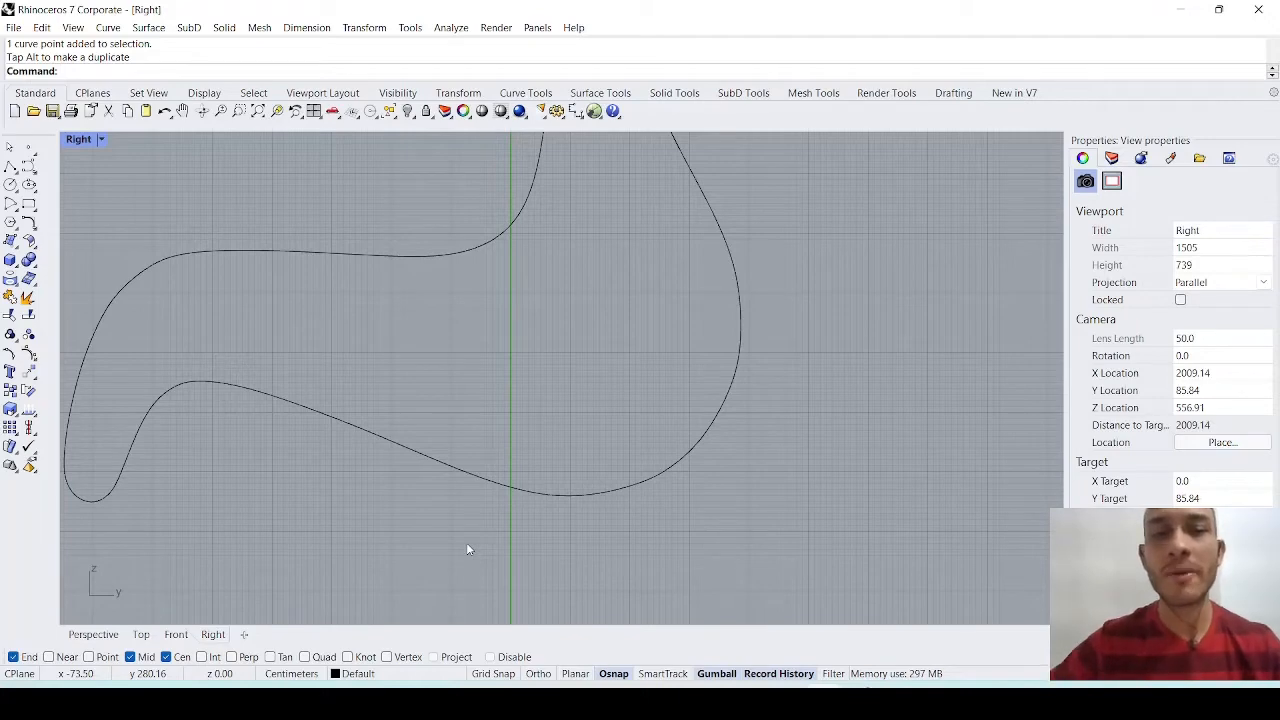
click(518, 514)
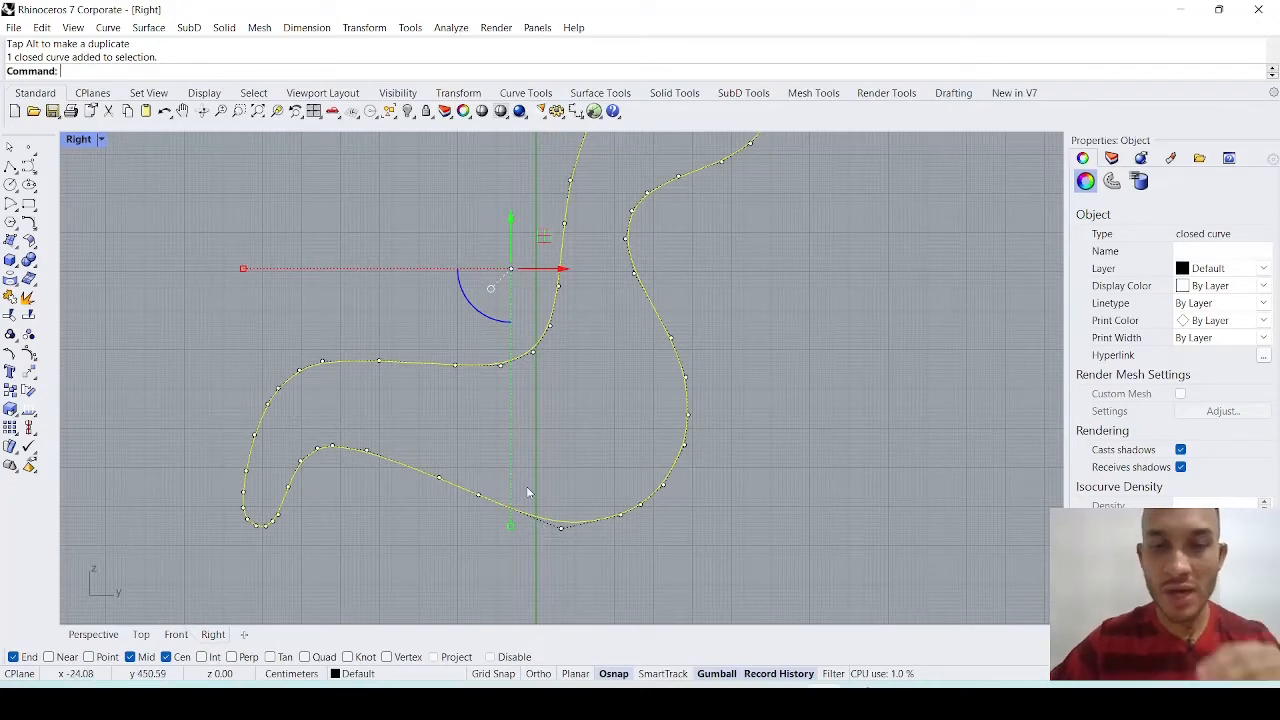
scroll(528, 492, down, 2)
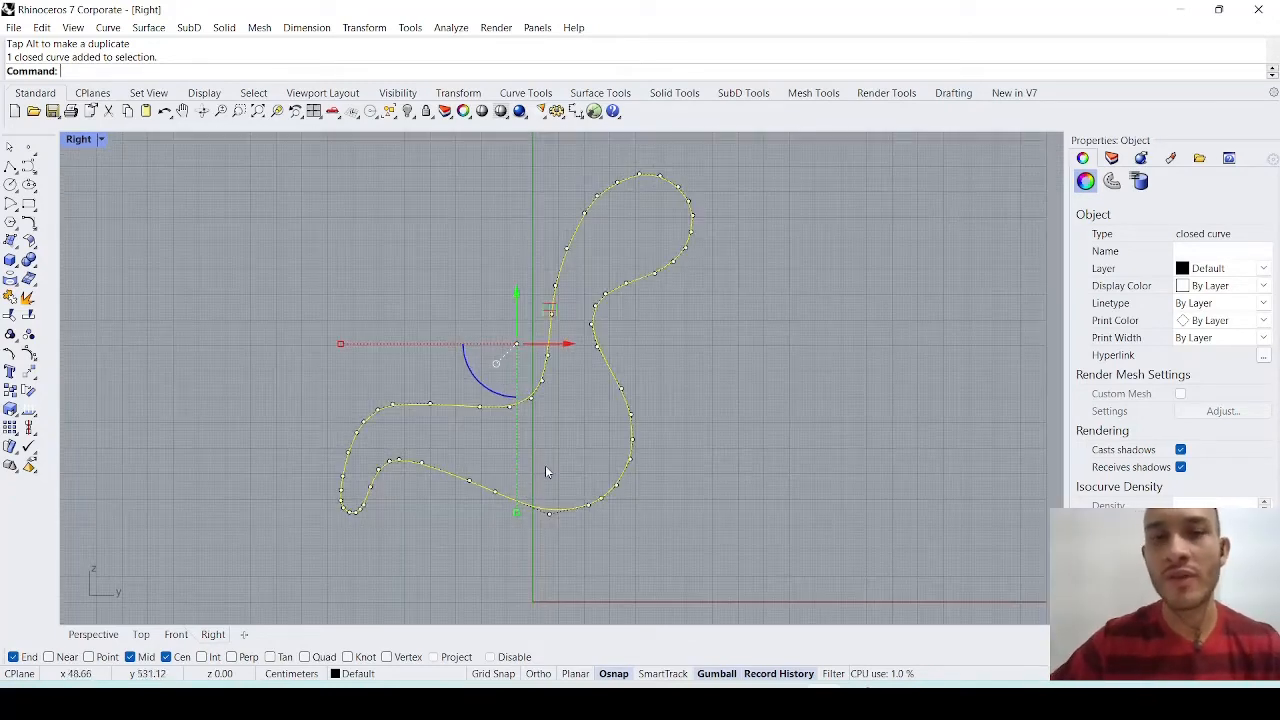
click(1111, 158)
click(826, 358)
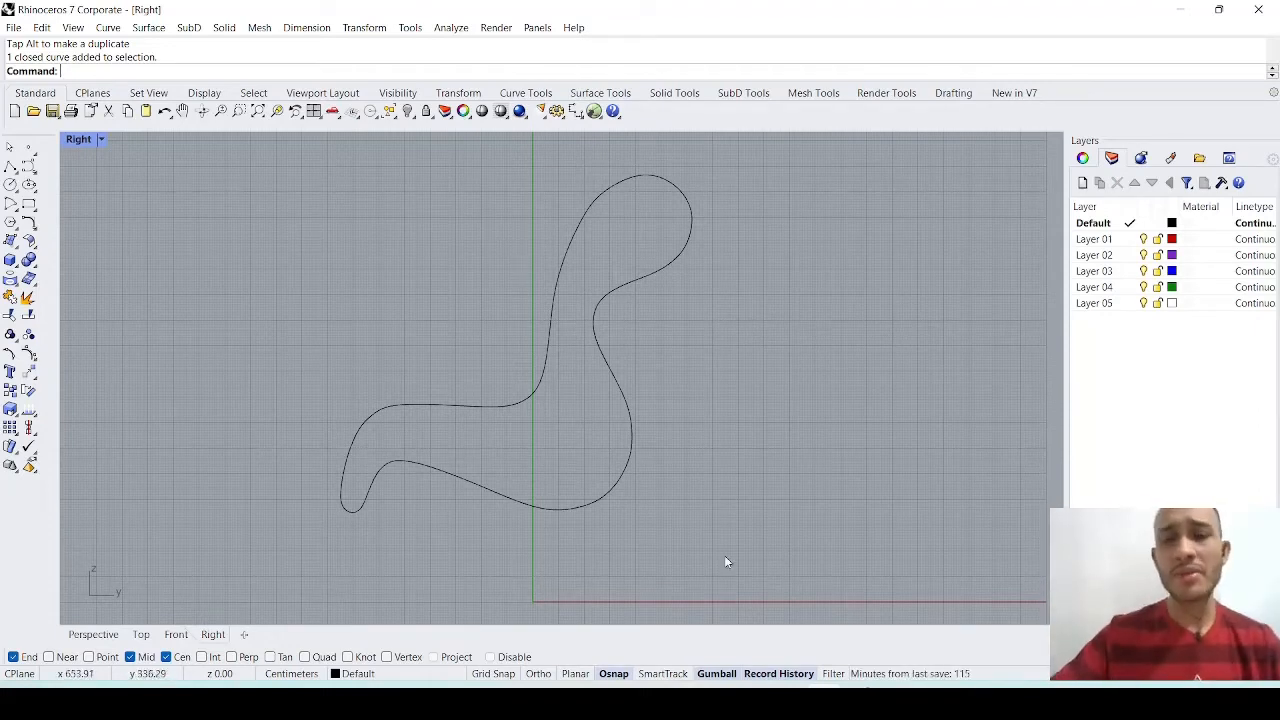
Switch to the exercise PDF, mark the large lower opening and front-foot hole on the chair photo in green, and erase the marks
key(alt+Tab)
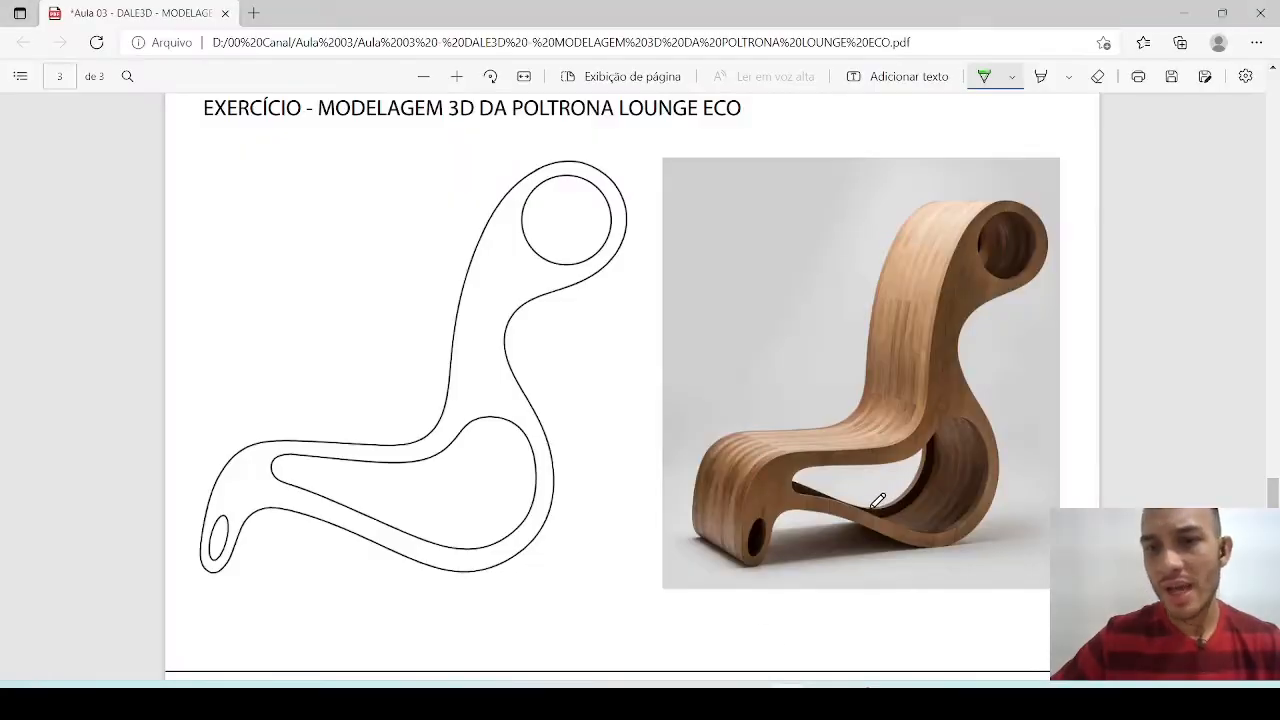
mouse_move(792, 488)
mouse_down()
mouse_move(878, 493)
mouse_move(940, 518)
mouse_move(997, 440)
mouse_move(800, 486)
mouse_move(748, 542)
mouse_move(768, 512)
mouse_up()
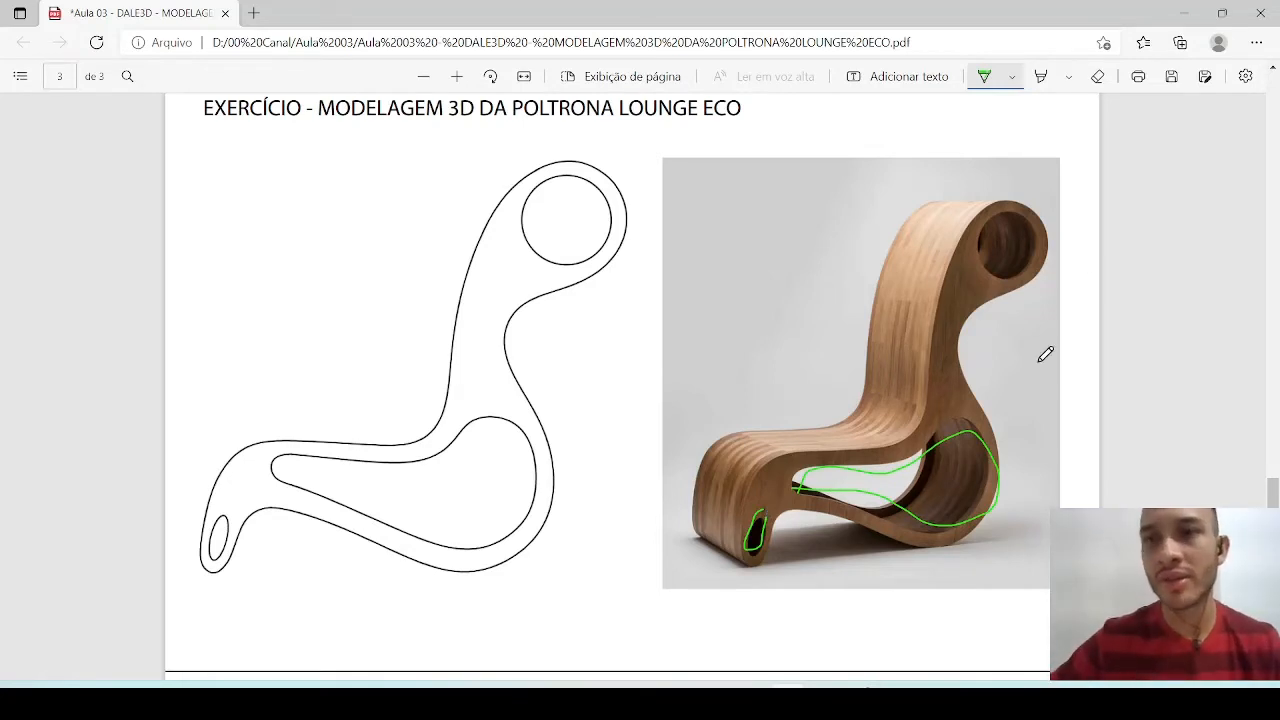
click(1097, 76)
mouse_move(926, 462)
mouse_down()
mouse_move(819, 523)
mouse_move(762, 535)
mouse_up()
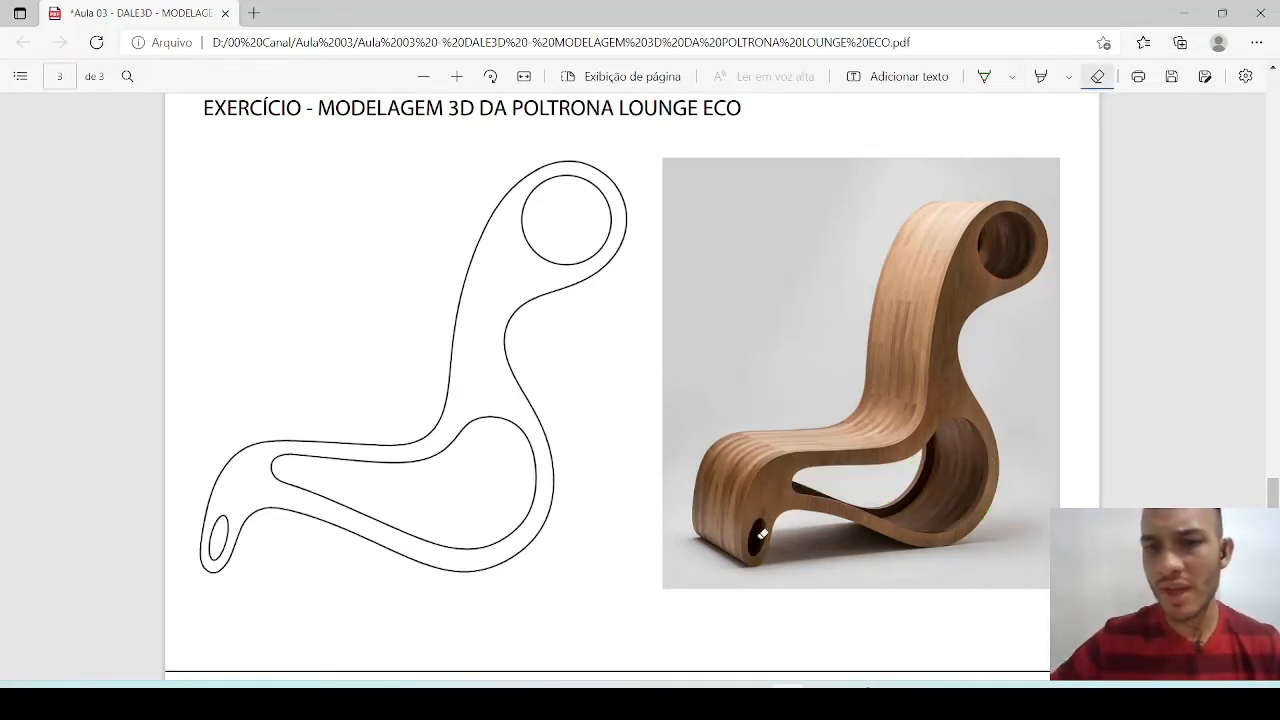
Switch to Rhinoceros and show the maximised Perspective view instead of the Right view
click(820, 686)
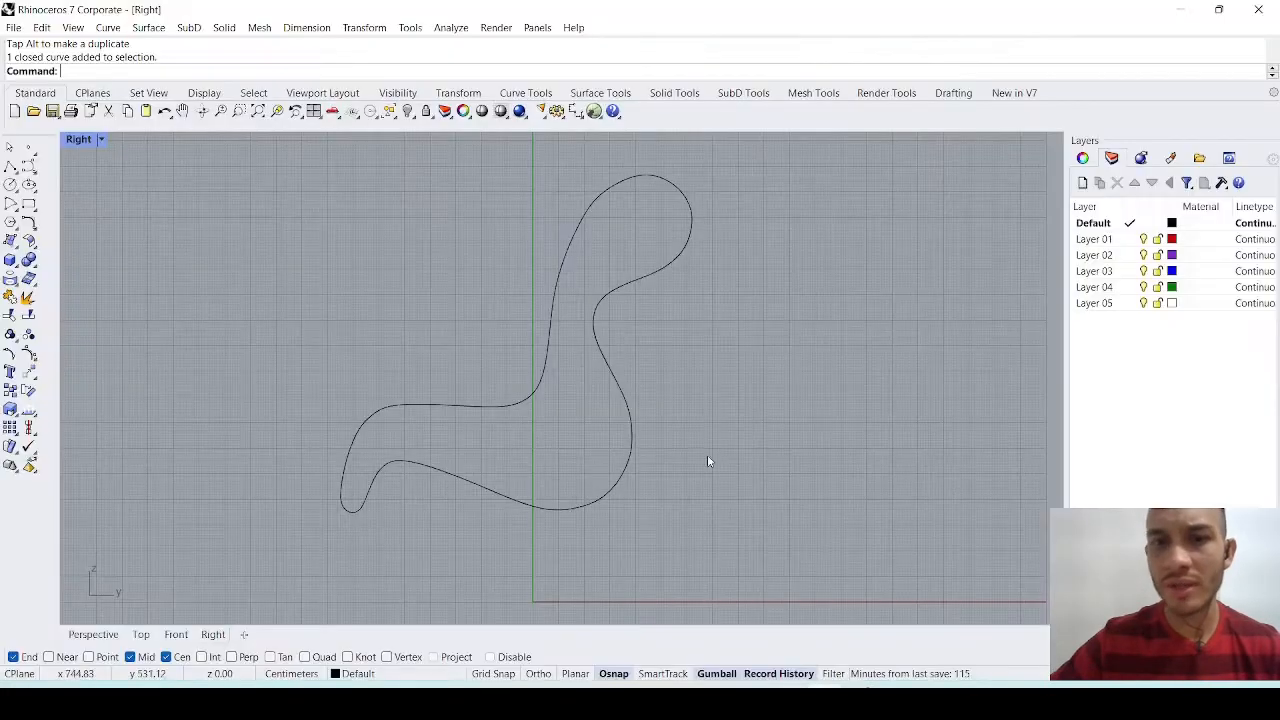
double_click(80, 140)
double_click(606, 140)
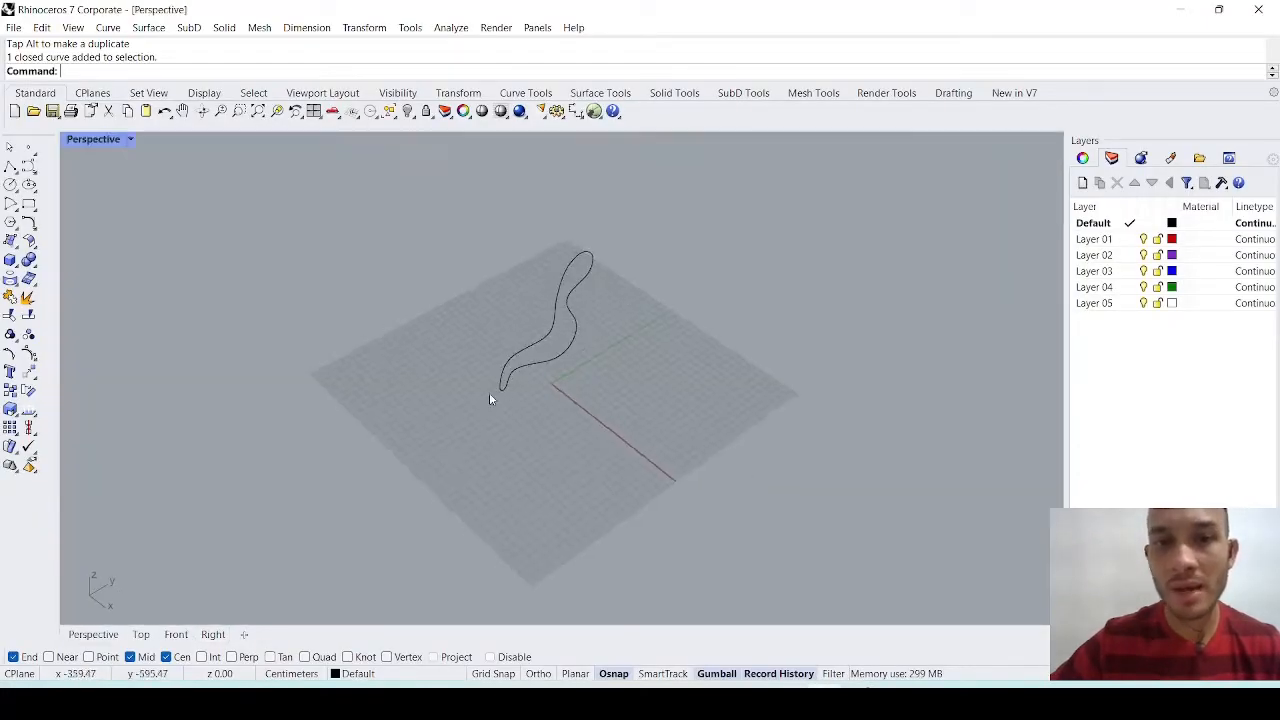
Extrude the closed side-frame outline with ExtrudeCrv into a solid about 824 cm wide
scroll(537, 401, down, 3)
click(547, 362)
key(Up)
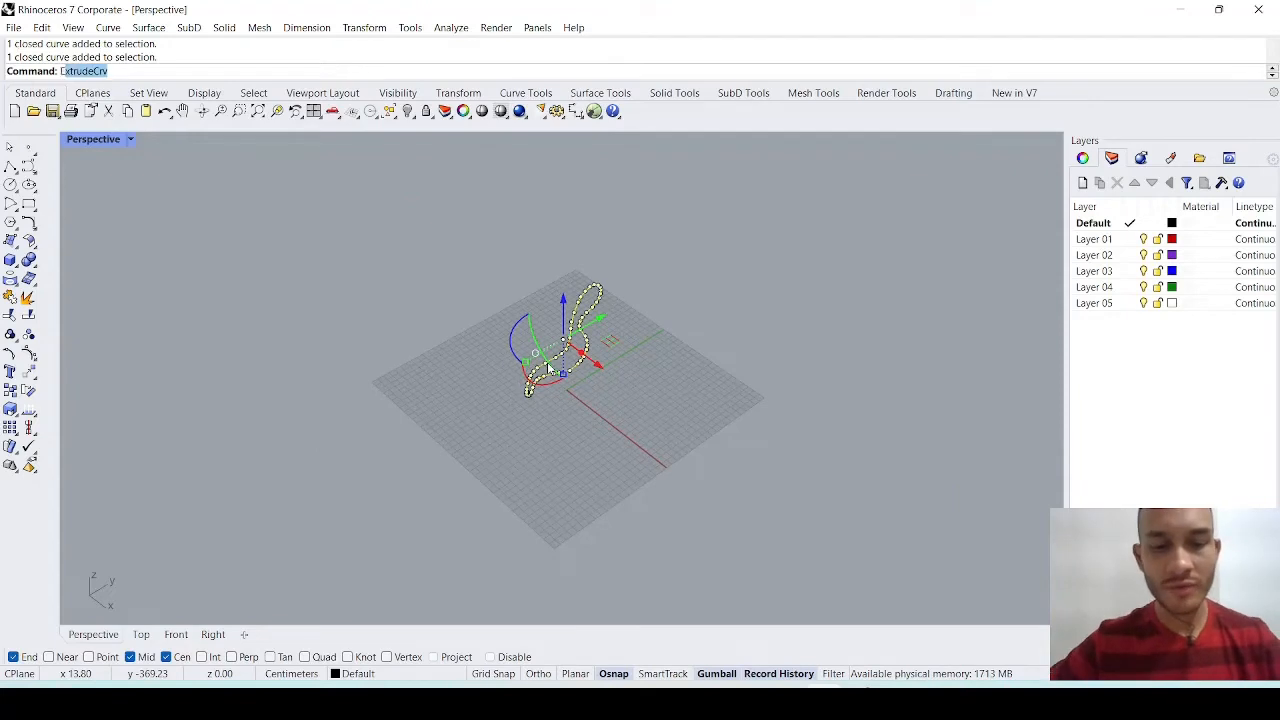
key(Return)
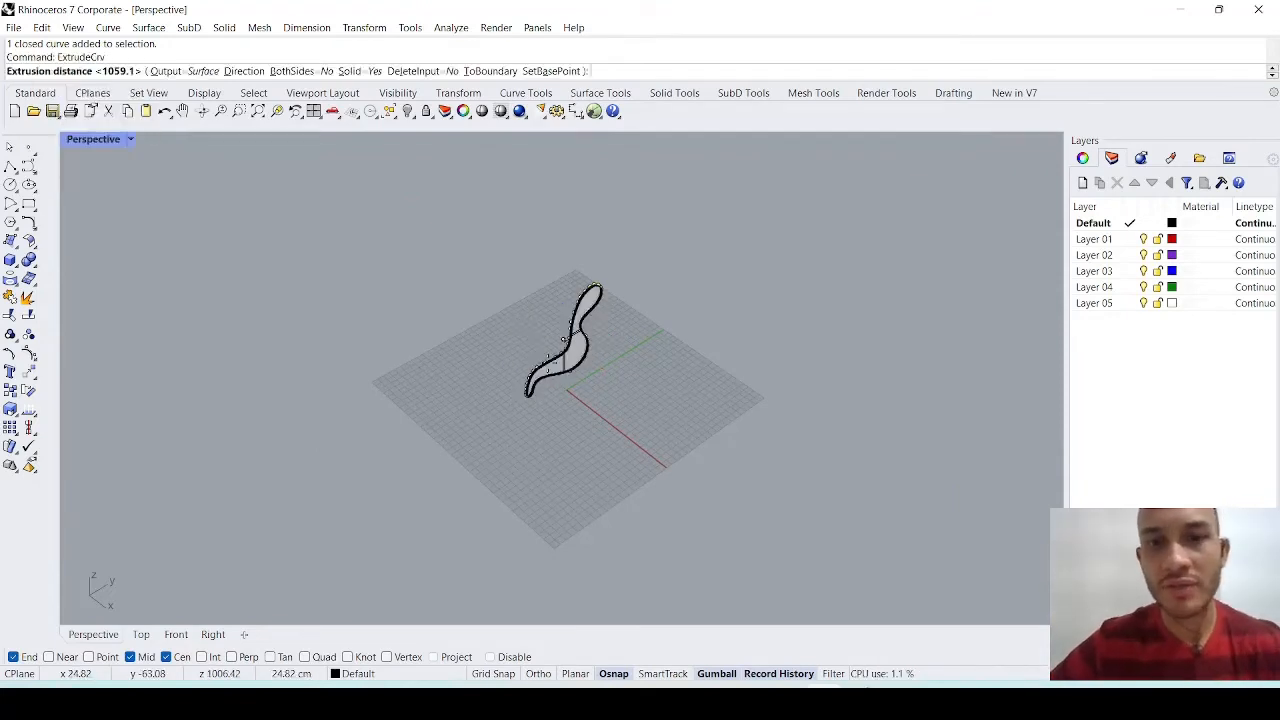
scroll(478, 362, up, 2)
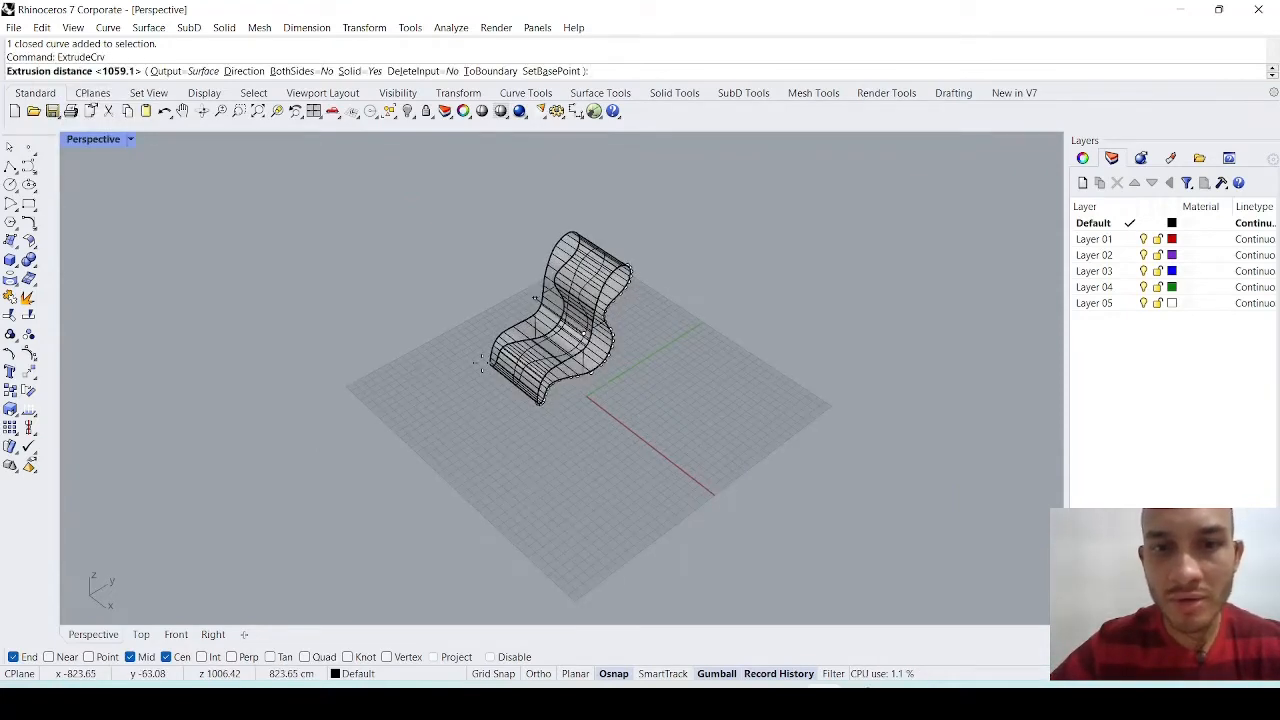
click(481, 362)
Shell the extruded chair with a thickness of 10, removing only the near flat side face
right_drag(636, 423, 582, 409)
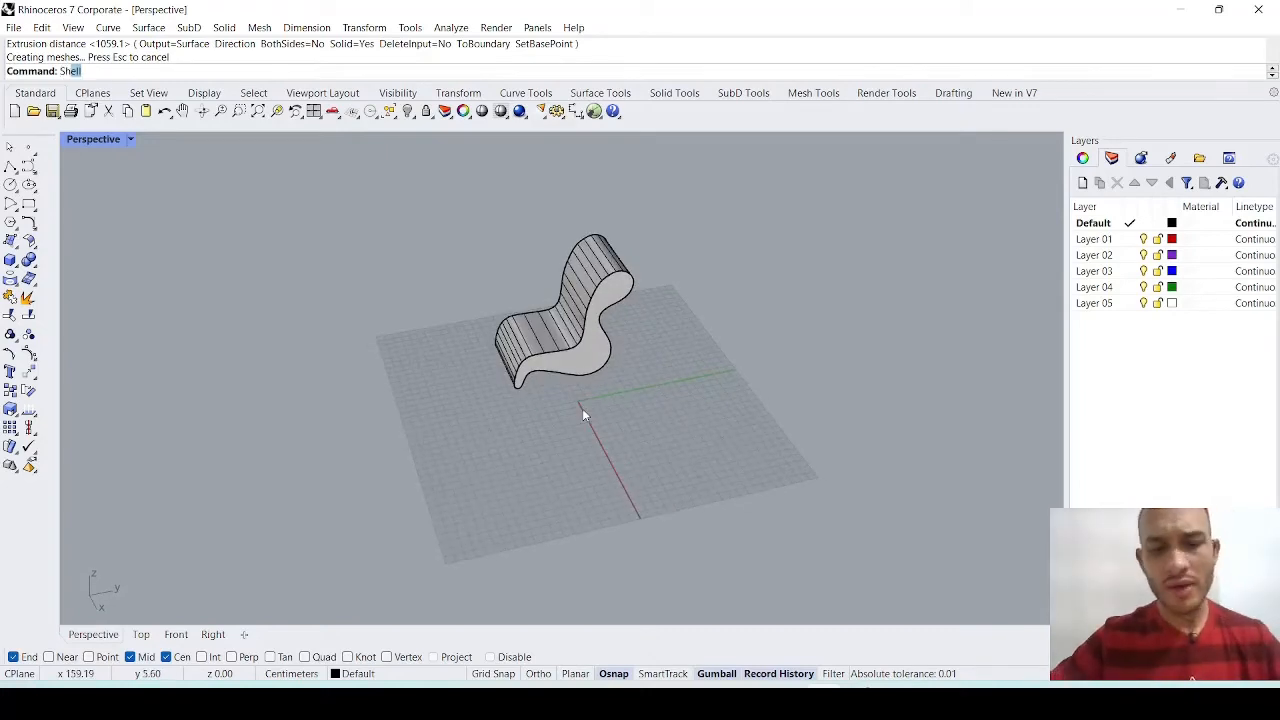
text(Shell)
key(Return)
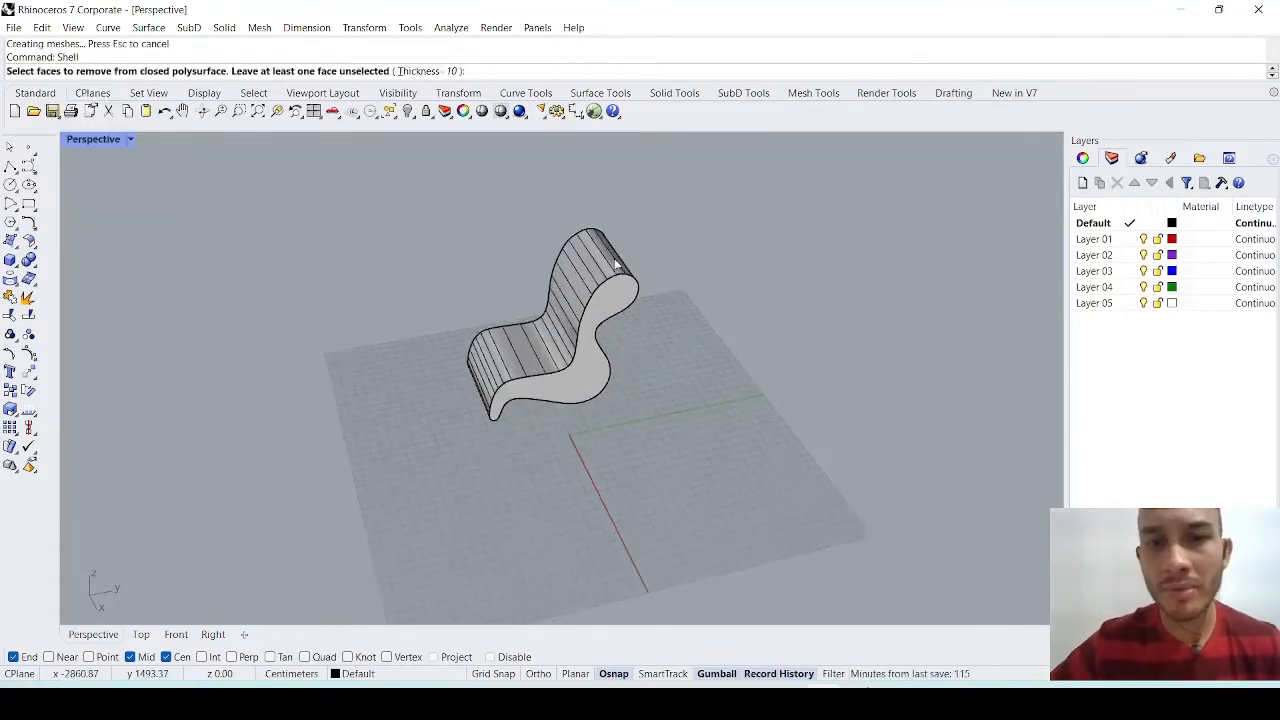
scroll(582, 408, up, 3)
right_drag(651, 405, 669, 387)
scroll(669, 387, down, 2)
scroll(624, 290, up, 5)
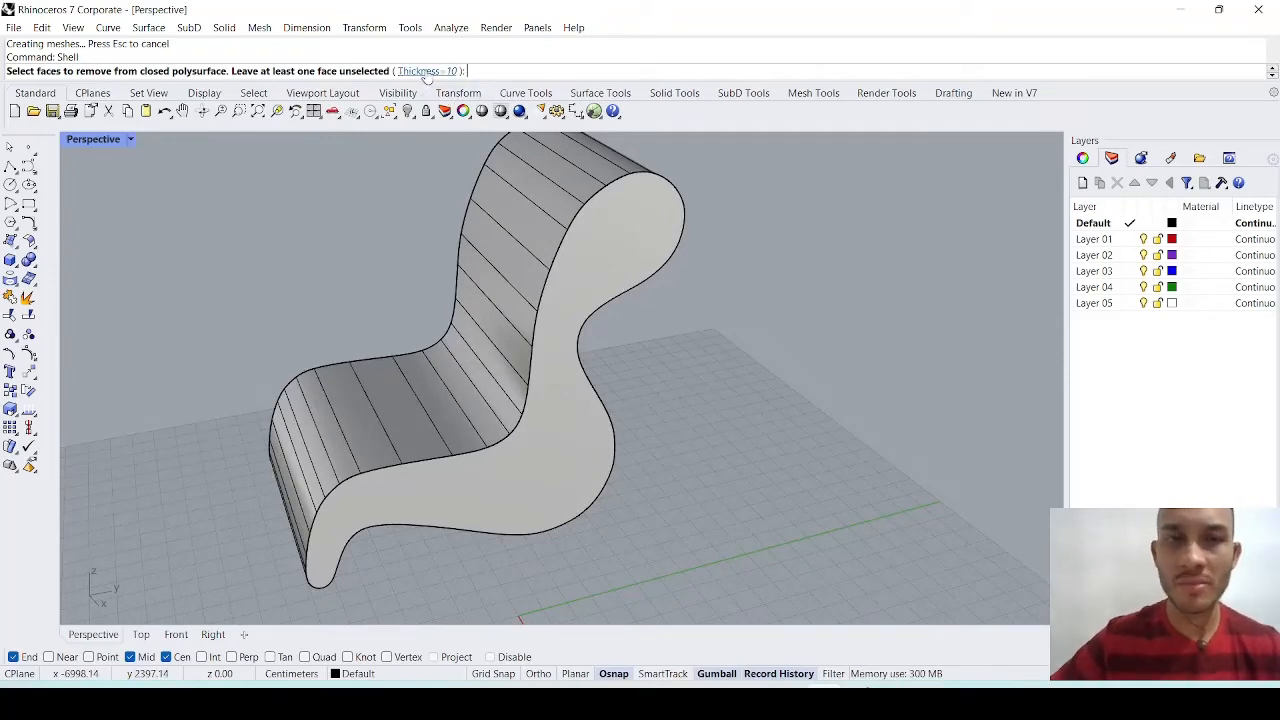
click(642, 246)
key(Return)
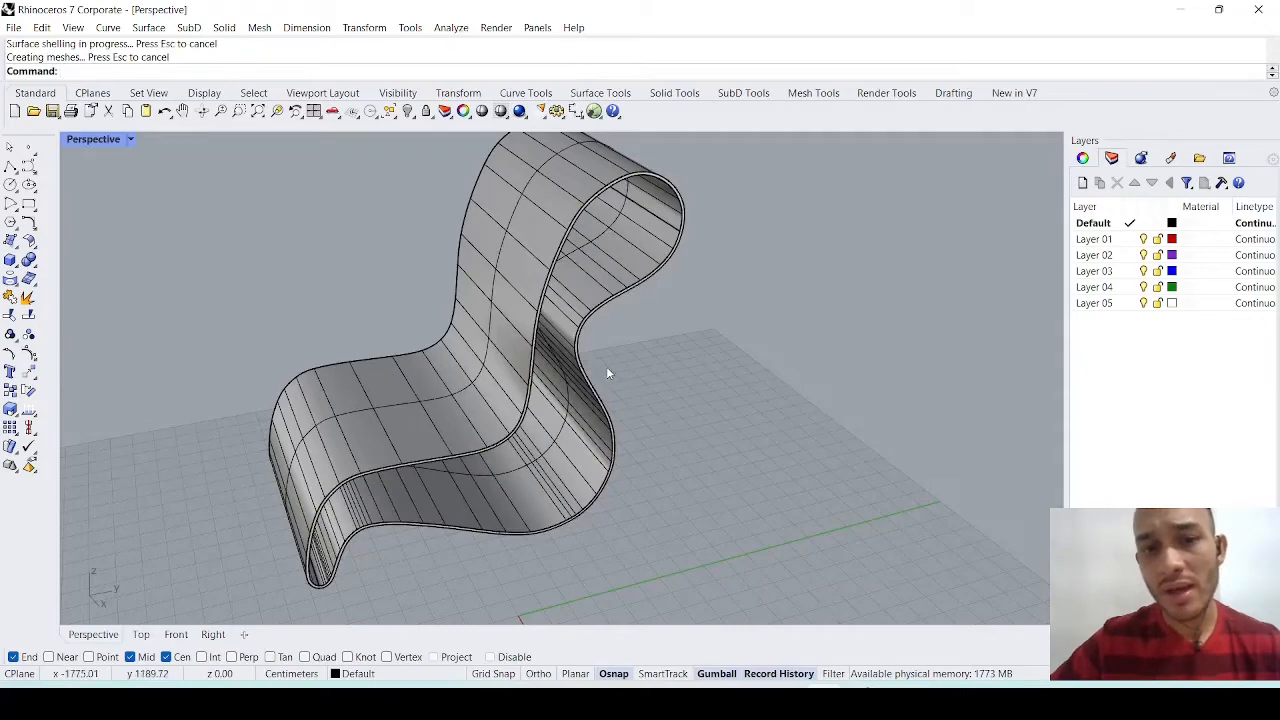
Examine the chair shelled from one side, and undo that shell
right_drag(607, 372, 556, 354)
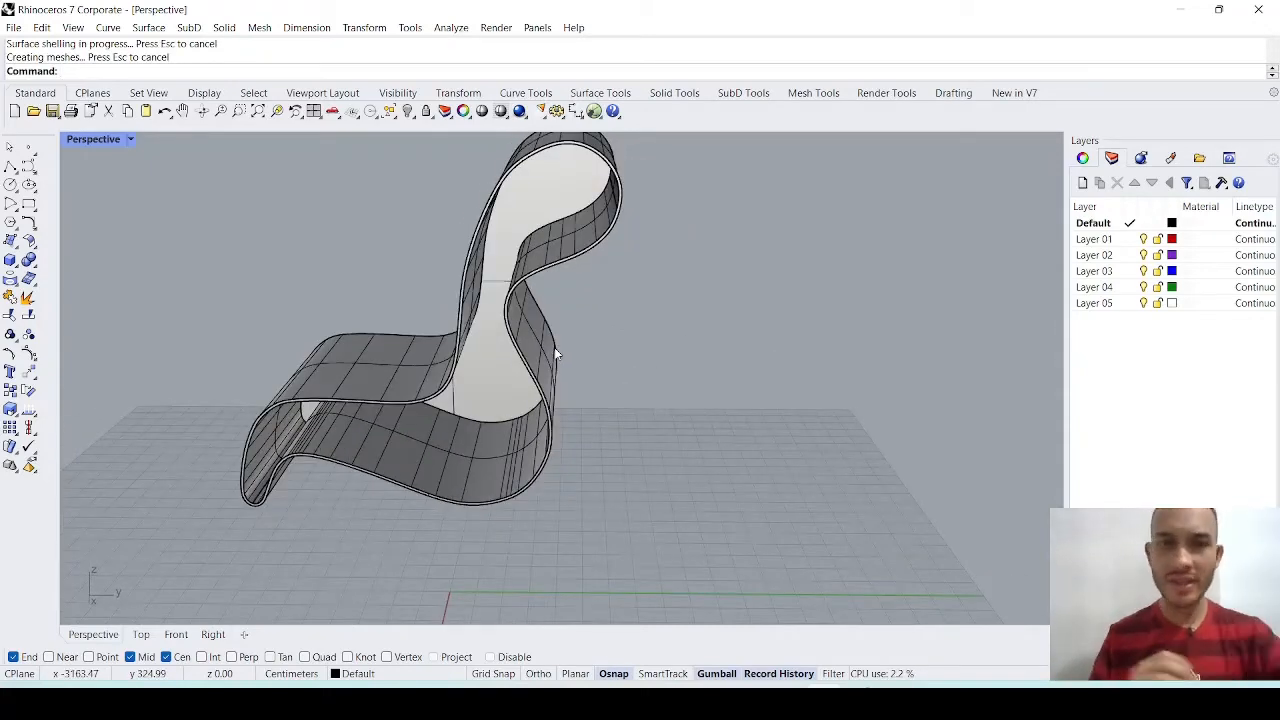
right_drag(365, 358, 394, 366)
key(ctrl+z)
Shell the solid chair with a thickness of 10, removing both flat side faces, and view the hollow result
right_drag(522, 395, 603, 389)
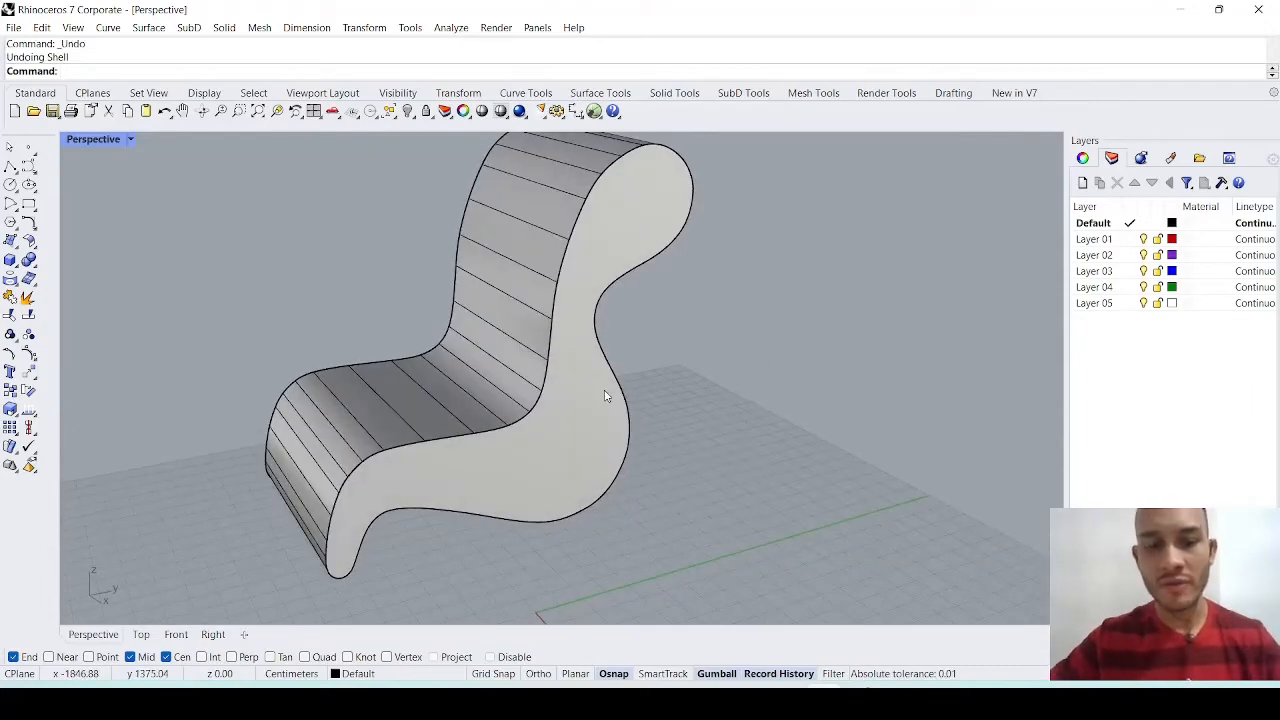
text(Shell)
key(Return)
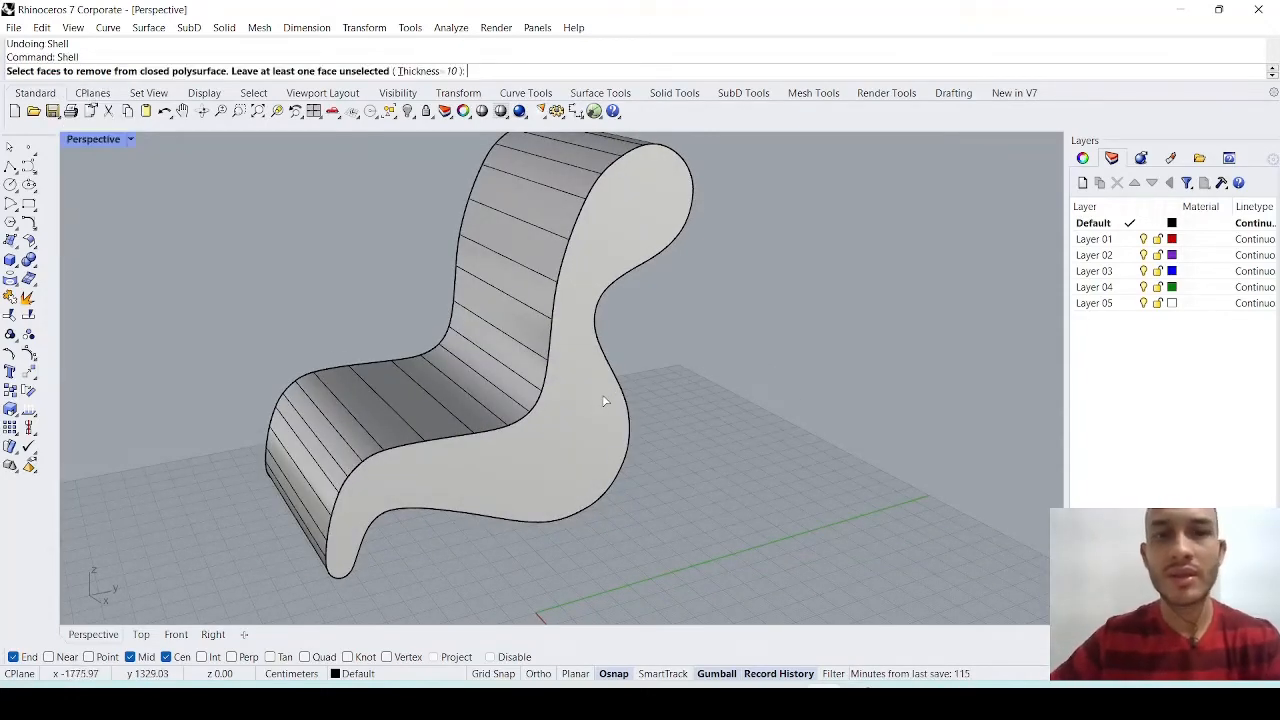
click(592, 396)
right_drag(263, 357, 594, 360)
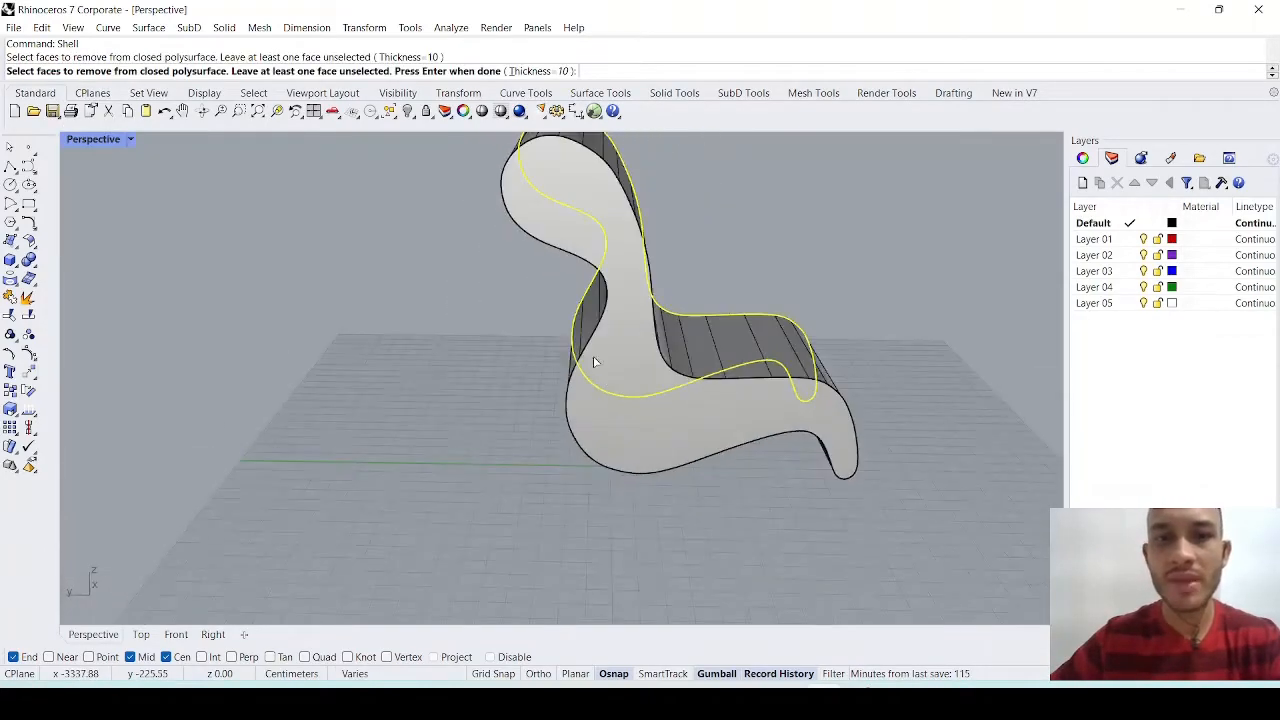
click(640, 402)
key(Return)
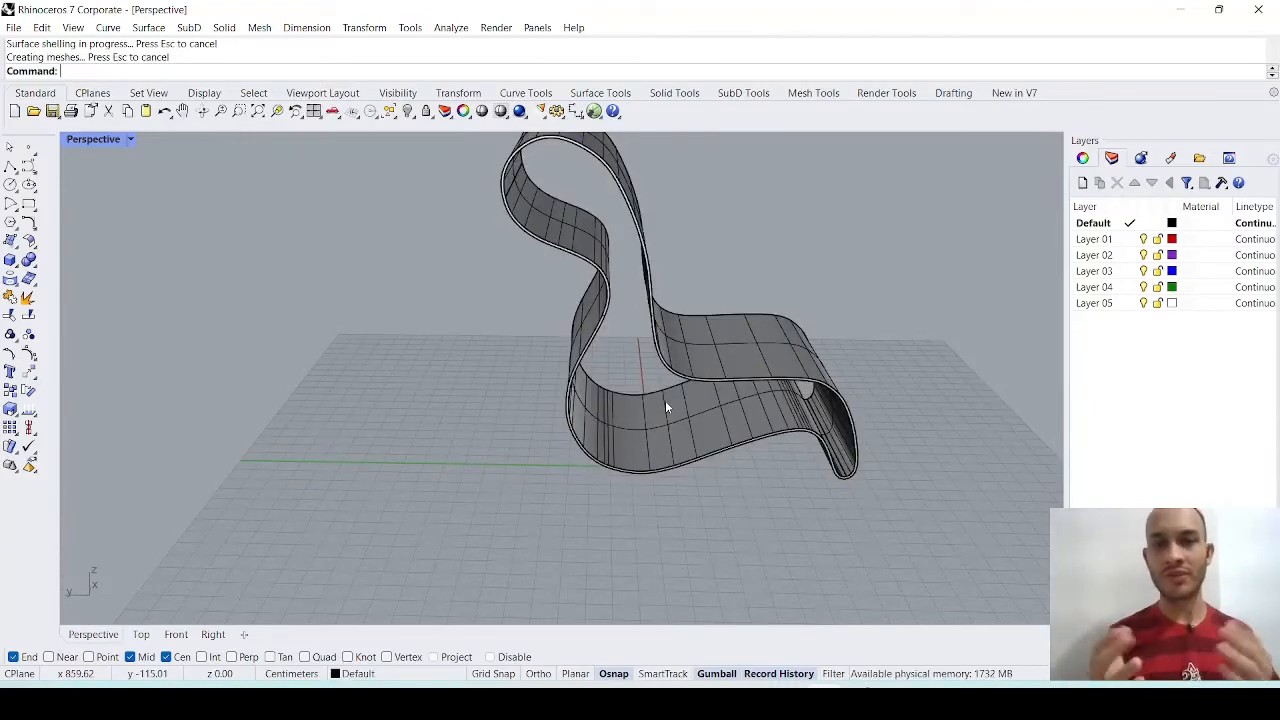
right_drag(760, 403, 734, 611)
Switch to the exercise PDF, mark the headrest circle and large lower opening on the outline drawing in green, and erase the marks
key(alt+Tab)
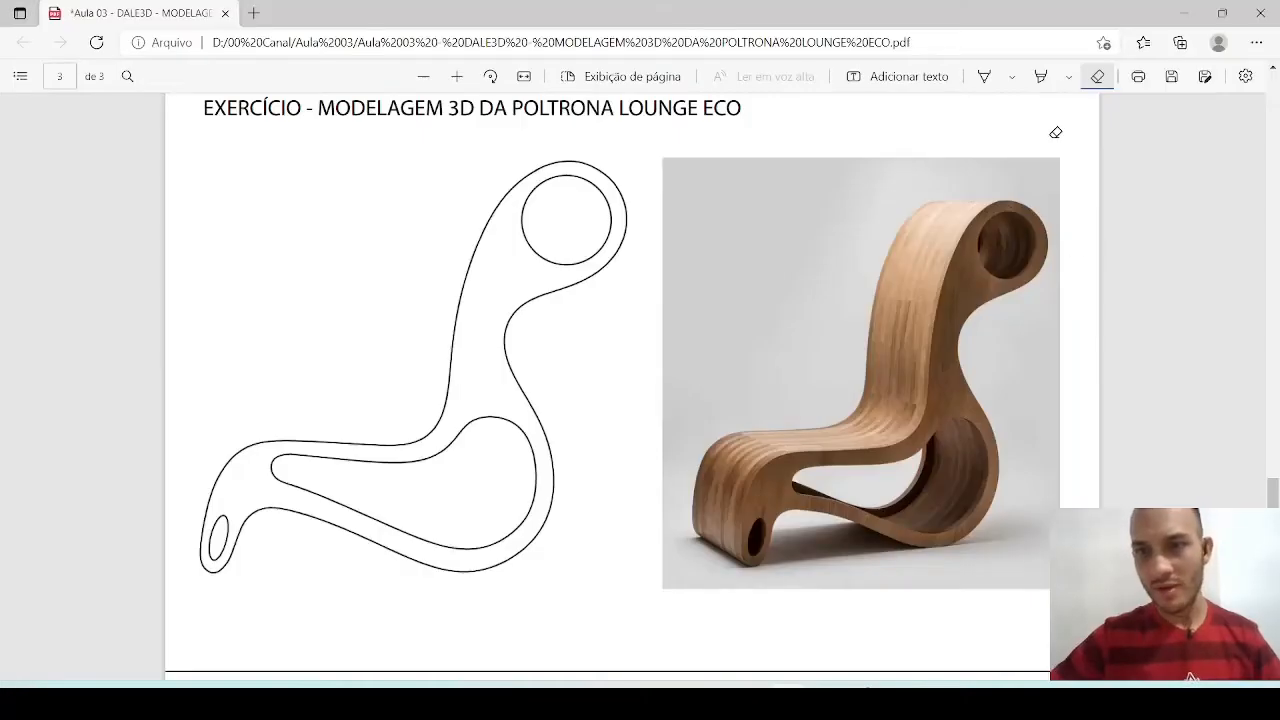
click(984, 77)
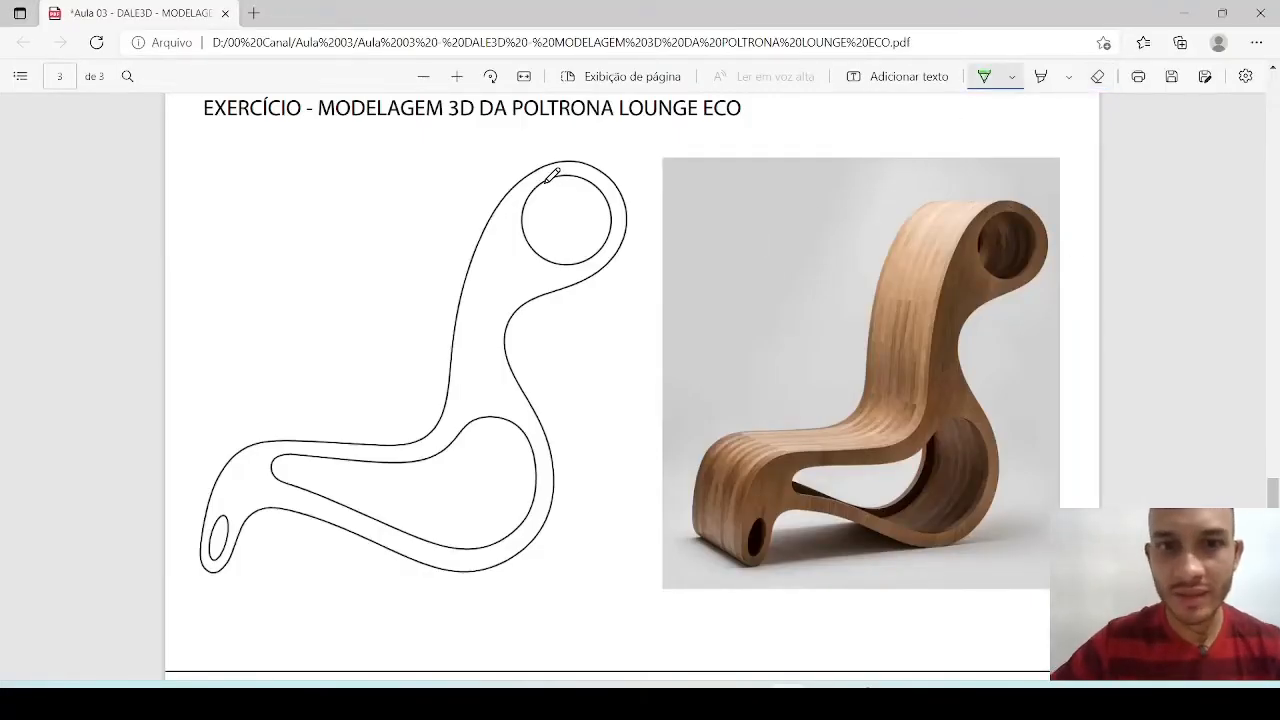
mouse_move(547, 180)
mouse_down()
mouse_move(514, 232)
mouse_move(612, 186)
mouse_up()
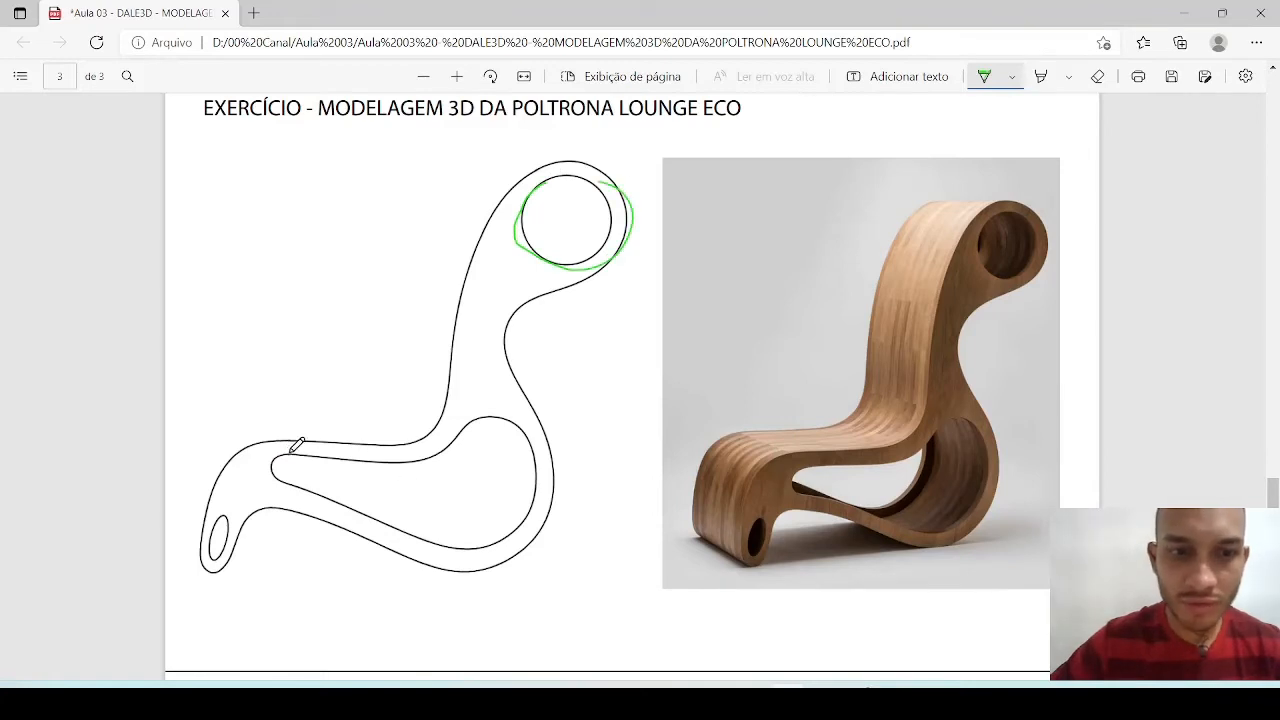
mouse_move(284, 454)
mouse_down()
mouse_move(486, 423)
mouse_move(494, 505)
mouse_up()
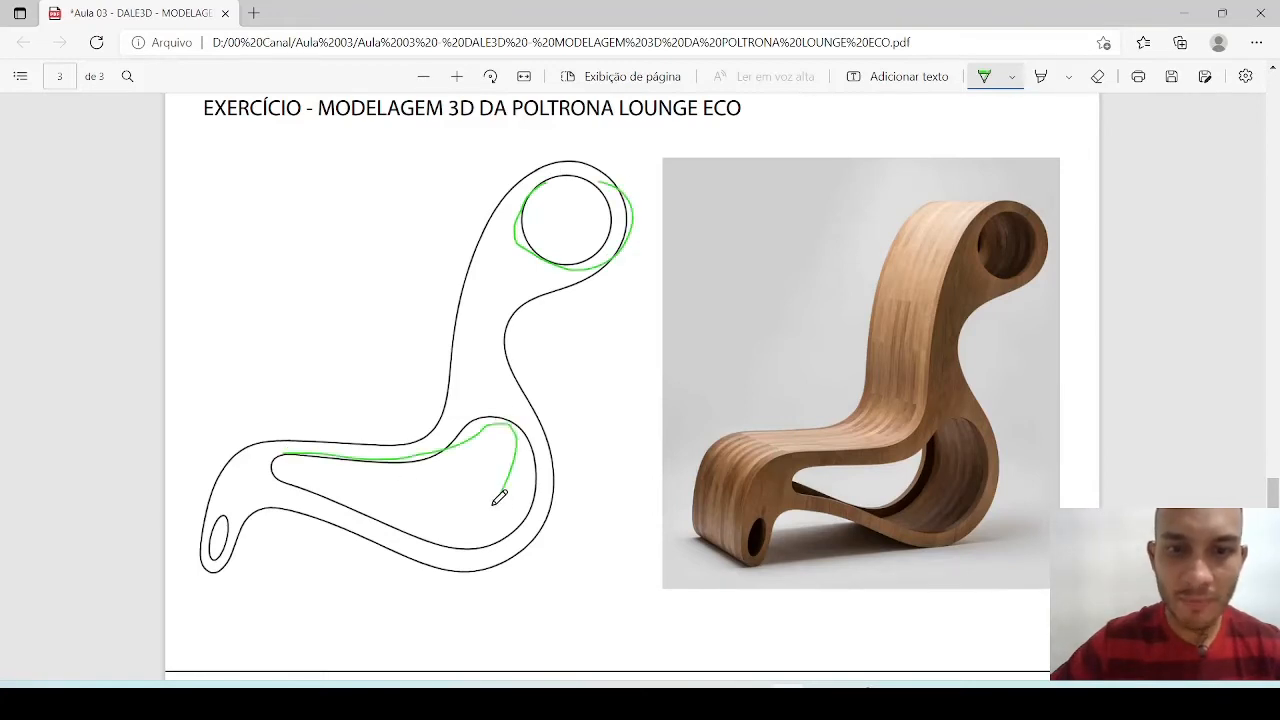
click(1098, 76)
click(630, 205)
click(468, 449)
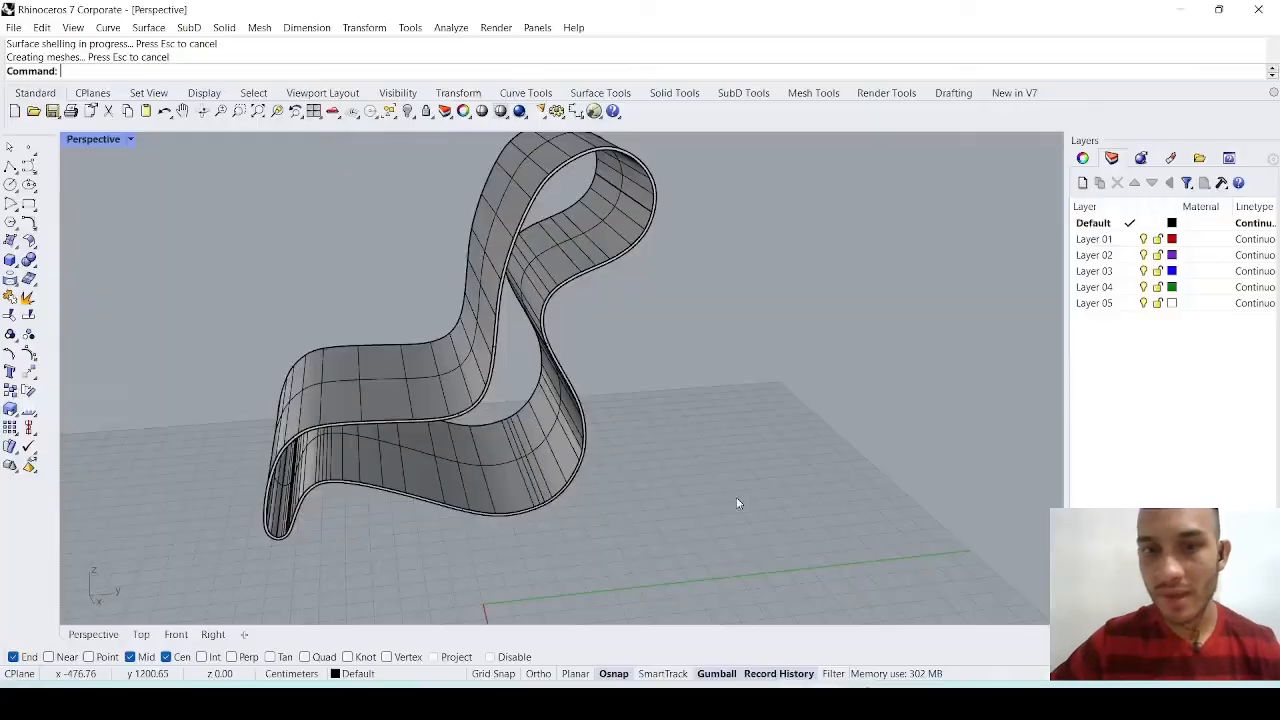
Return to Rhinoceros and undo both the shell and the extrusion of the side-frame outline
key(ctrl+z)
key(ctrl+z)
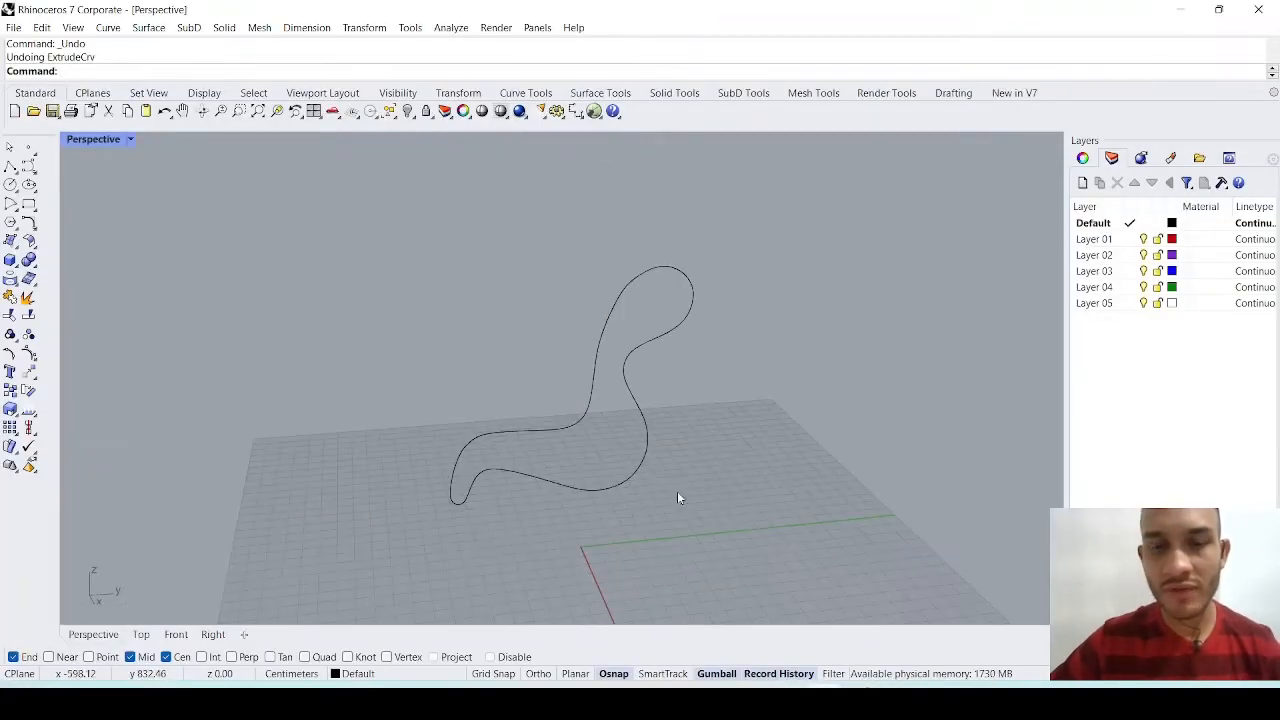
right_drag(678, 492, 724, 478)
scroll(654, 426, down, 10)
scroll(634, 520, up, 6)
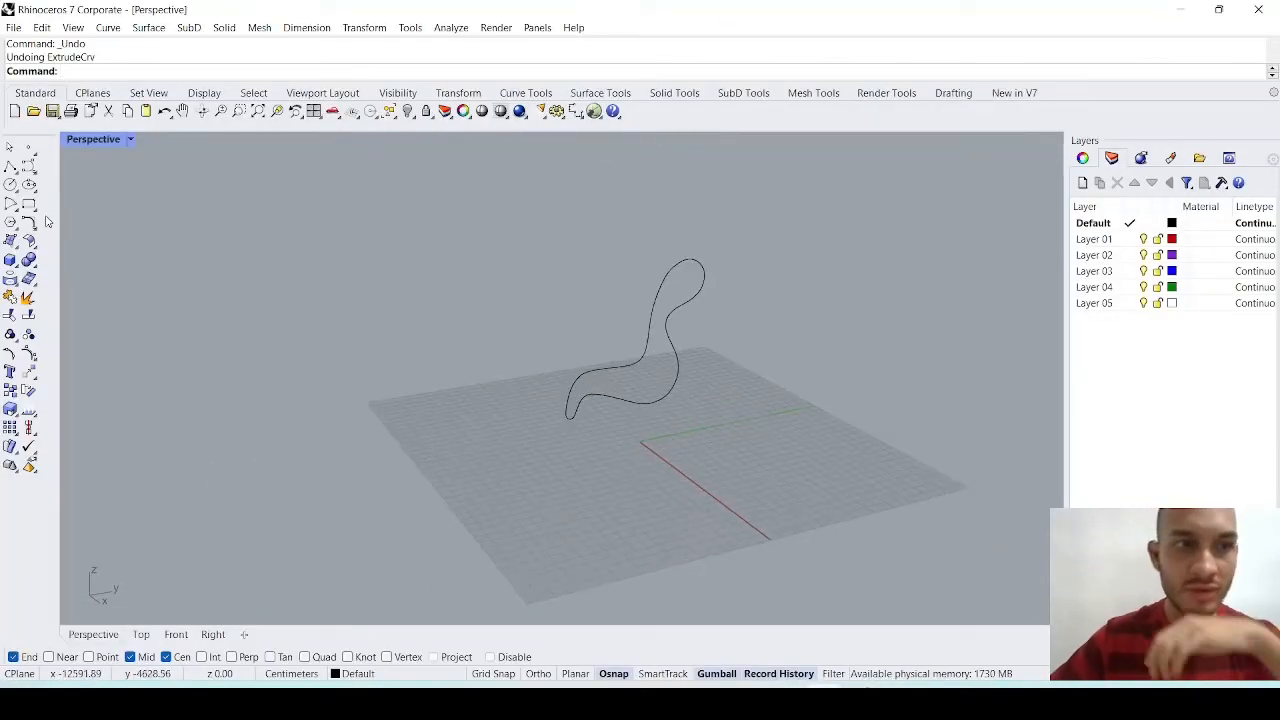
Draw a large closed freeform curve with eight control points on the ground plane in front of the side-frame outline
click(29, 166)
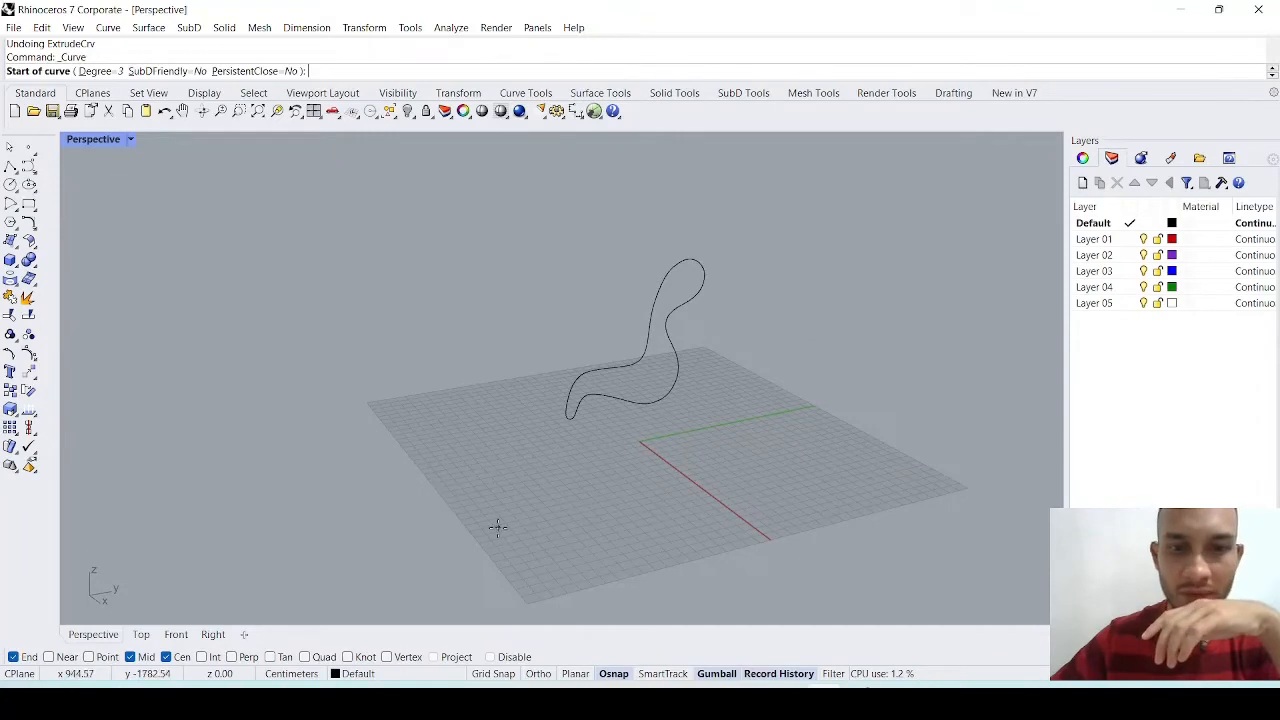
click(498, 527)
click(424, 493)
click(436, 467)
click(538, 479)
click(638, 519)
click(720, 478)
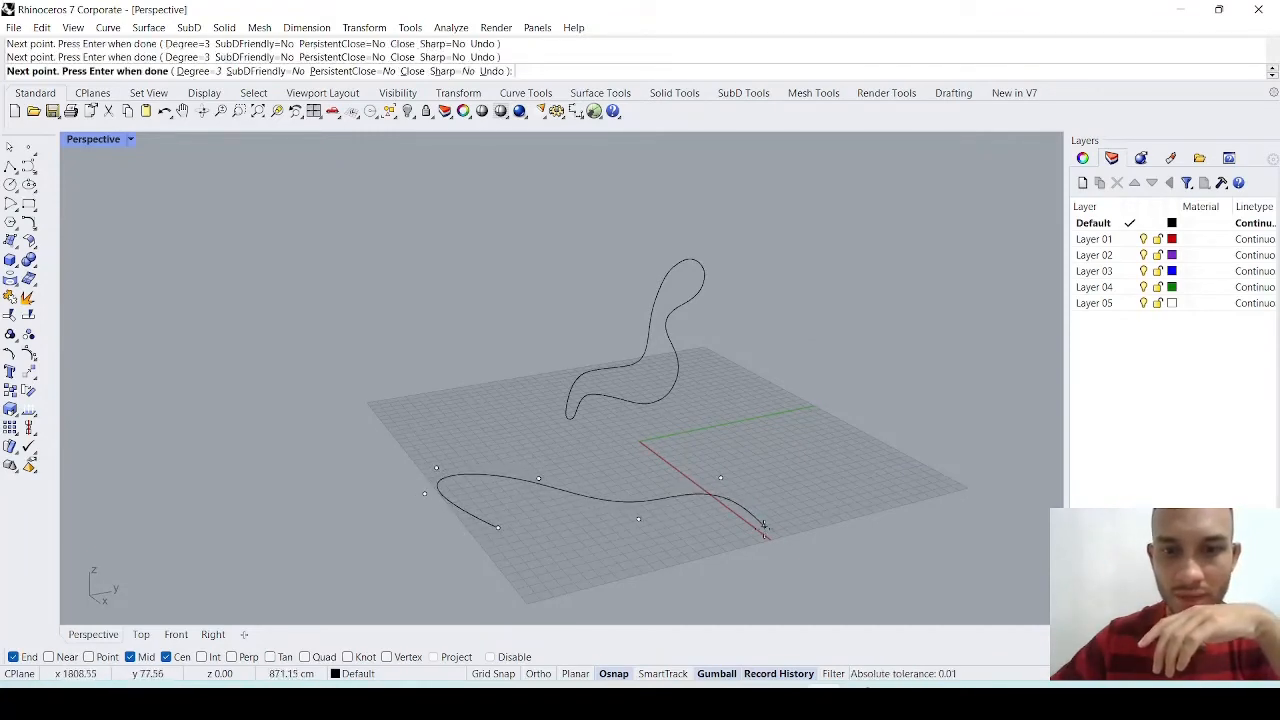
click(763, 529)
click(605, 566)
click(498, 527)
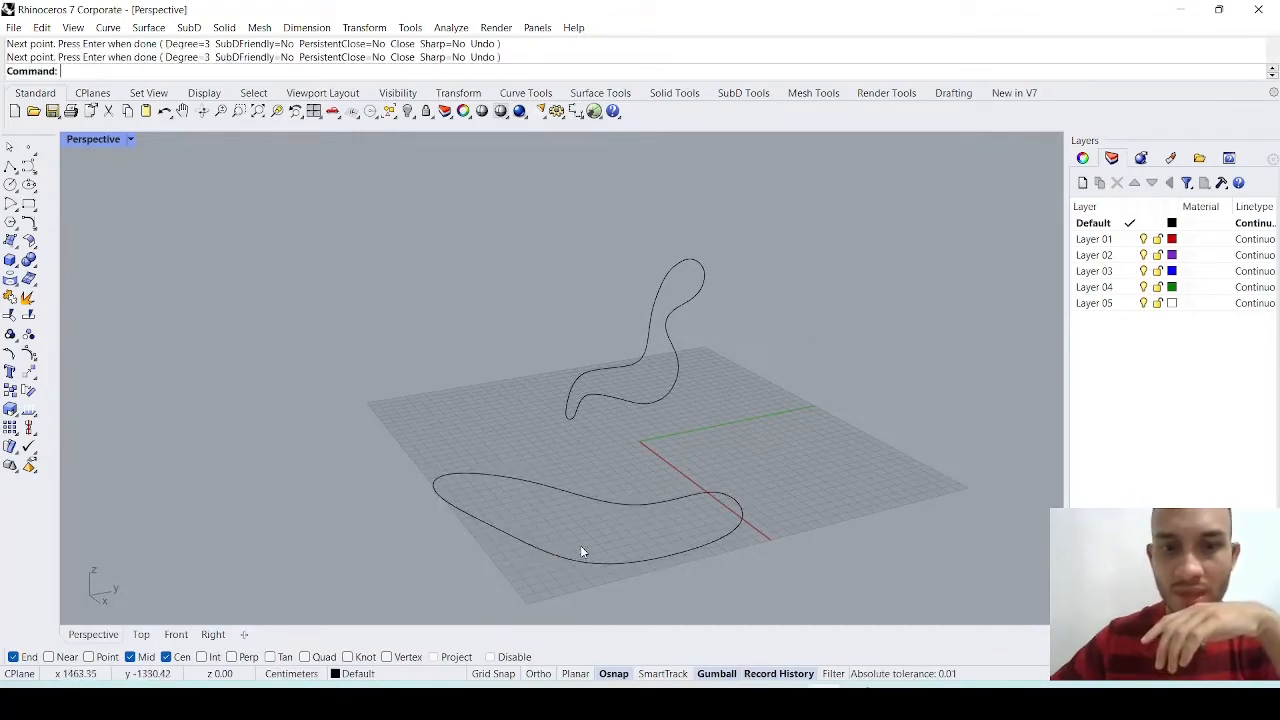
Draw a smaller elongated closed control-point curve inside the narrow end of the large ground-plane curve
scroll(581, 549, up, 2)
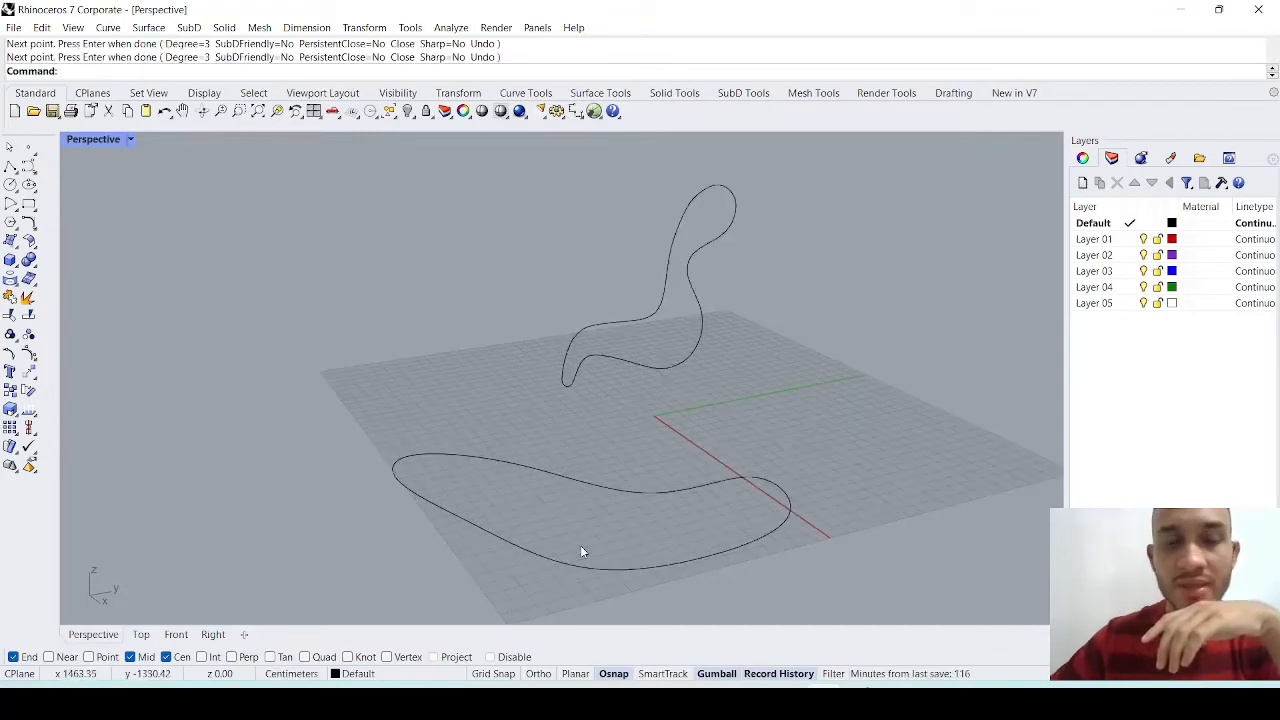
click(29, 165)
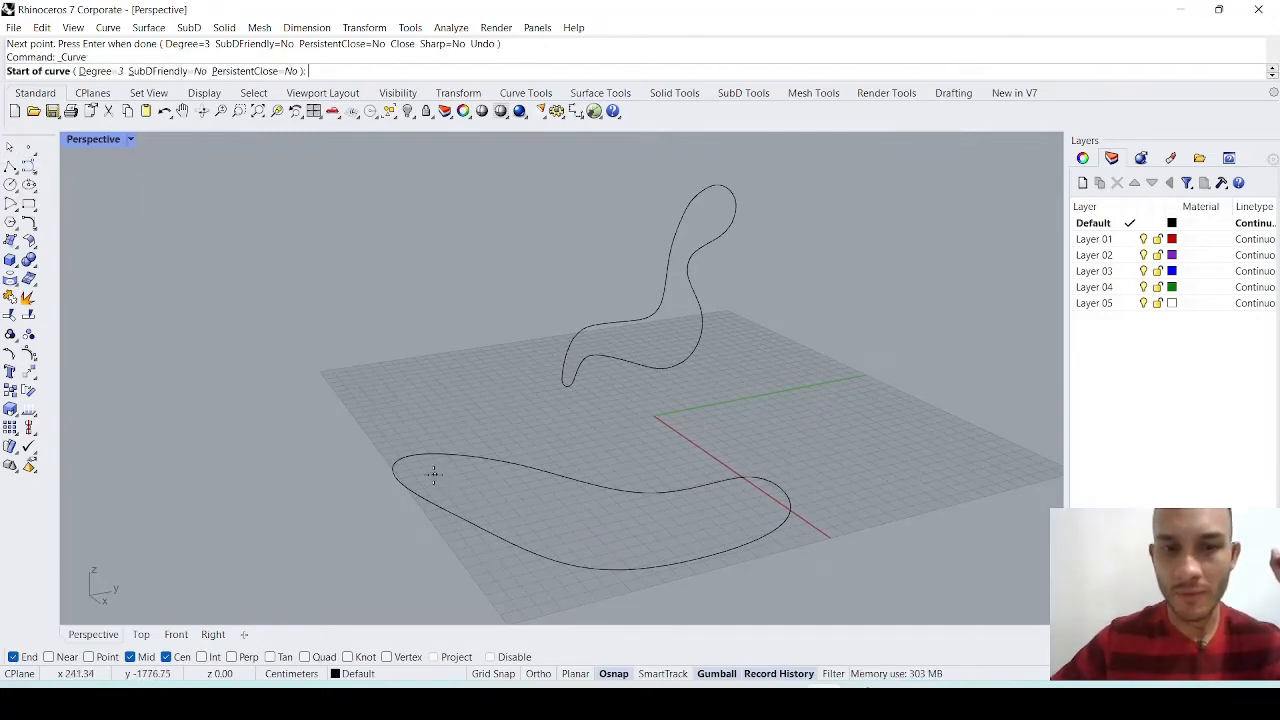
click(430, 474)
click(461, 466)
click(509, 487)
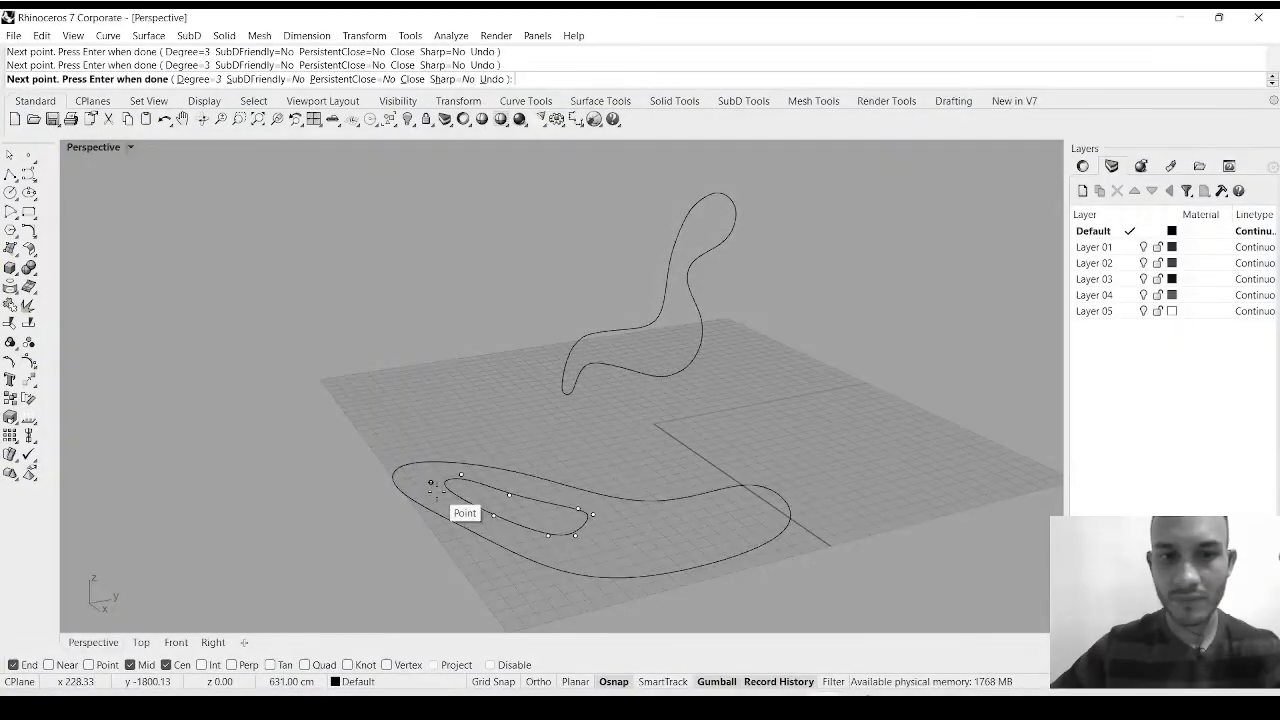
click(435, 480)
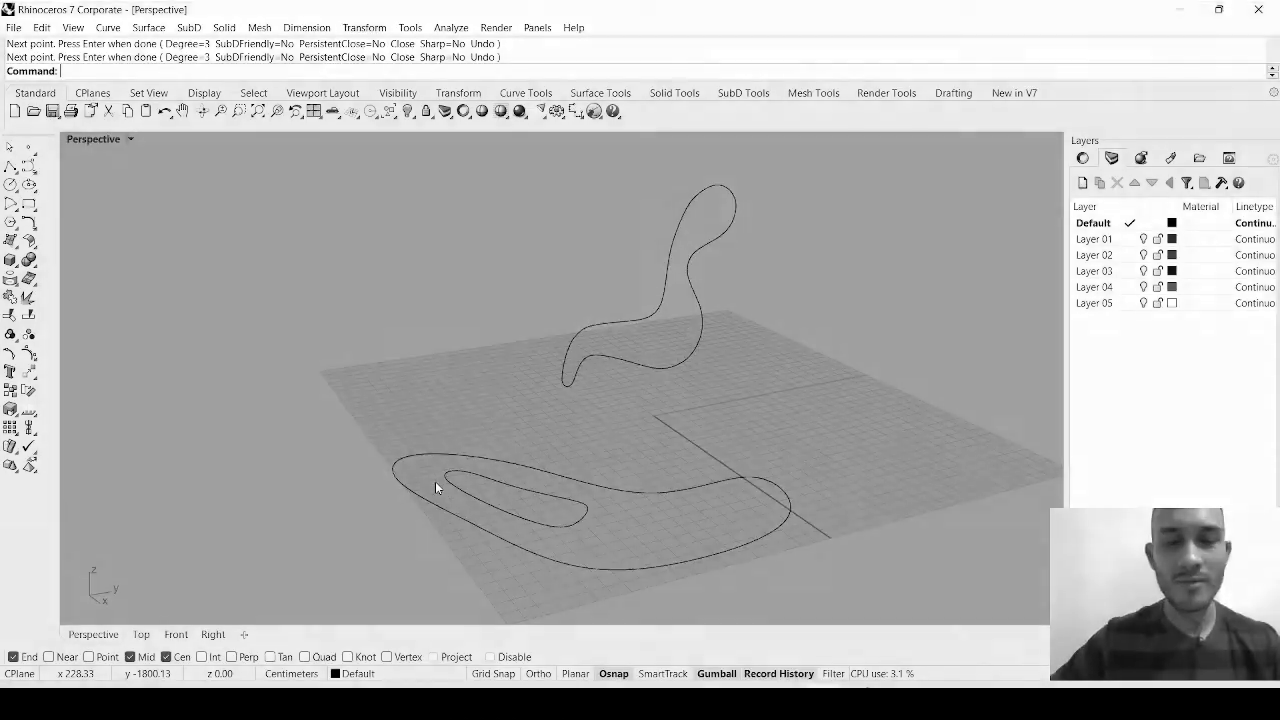
Extrude the large ground-plane curve and the smaller curve inside it together upward as a solid
scroll(488, 372, down, 2)
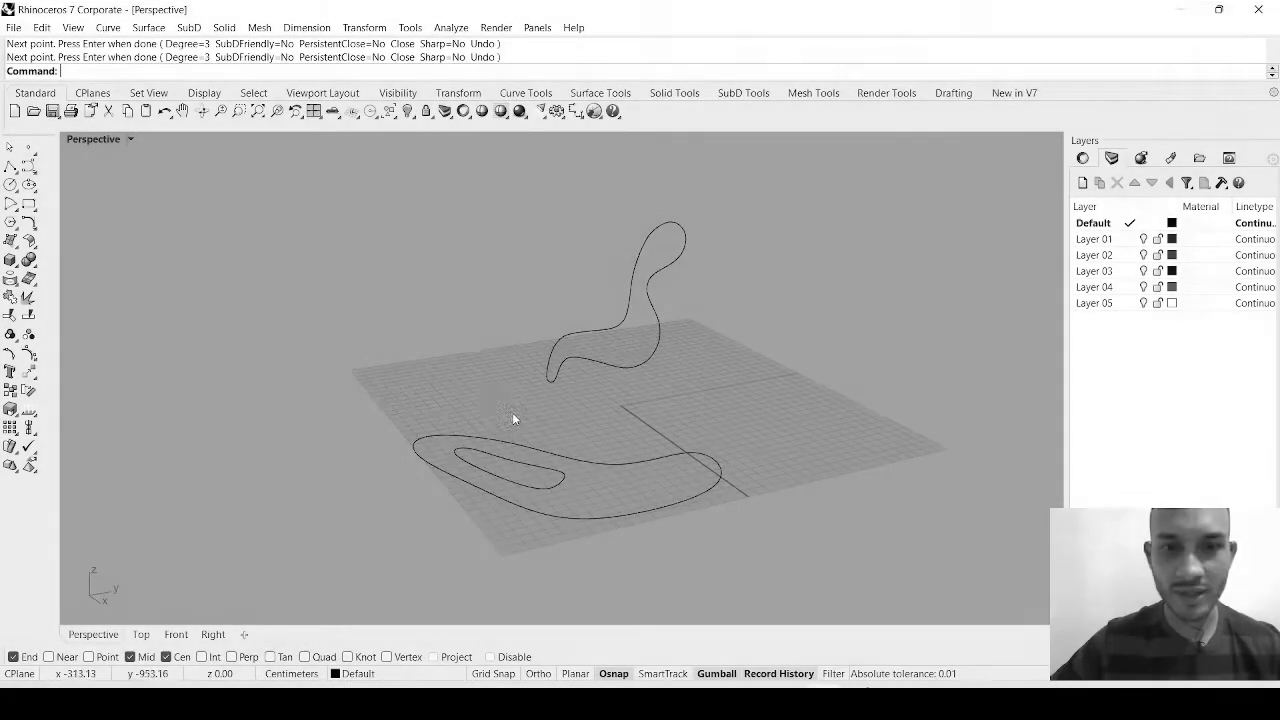
scroll(510, 420, up, 2)
click(497, 484)
scroll(455, 383, down, 5)
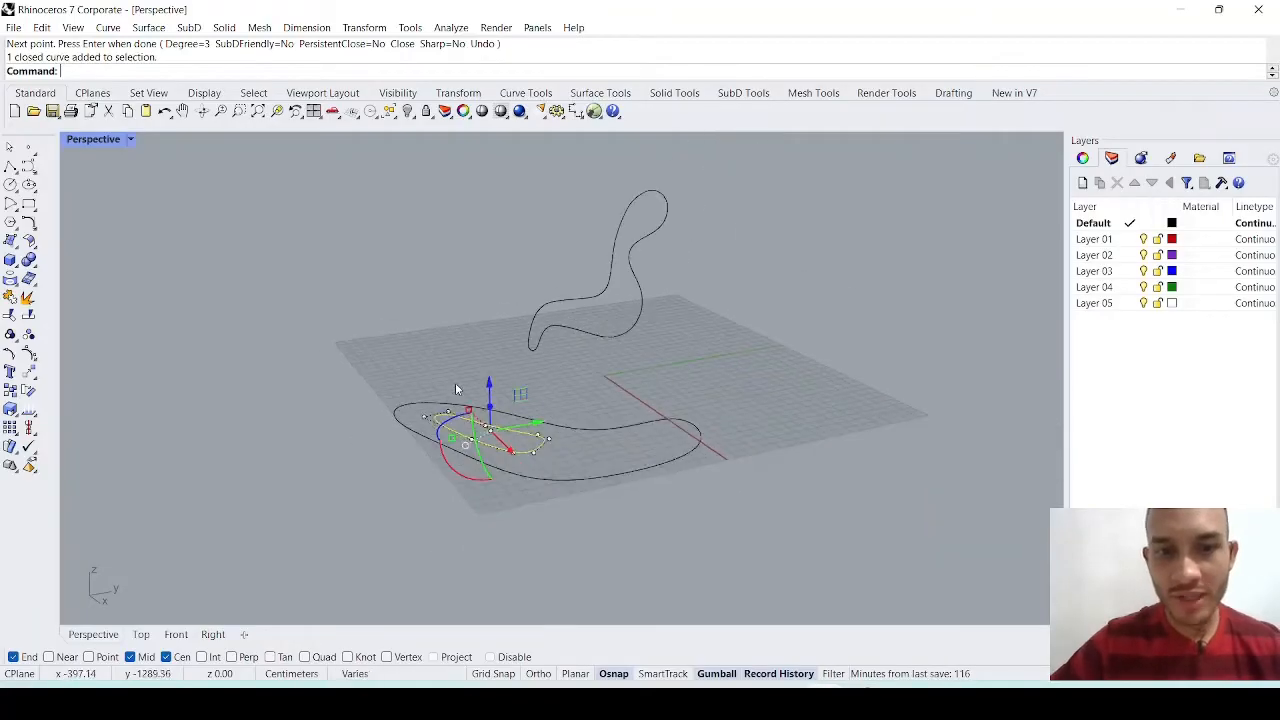
right_drag(455, 383, 484, 432)
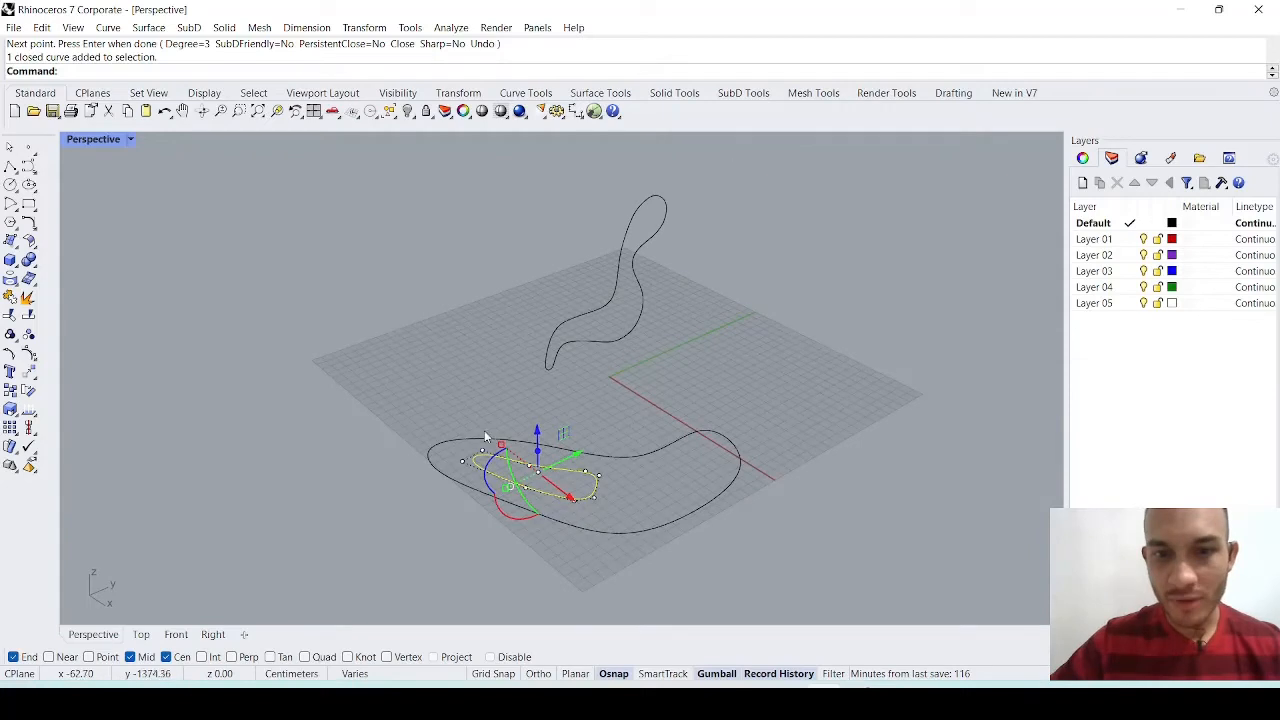
click(690, 540)
drag(701, 548, 456, 434)
text(ExtU)
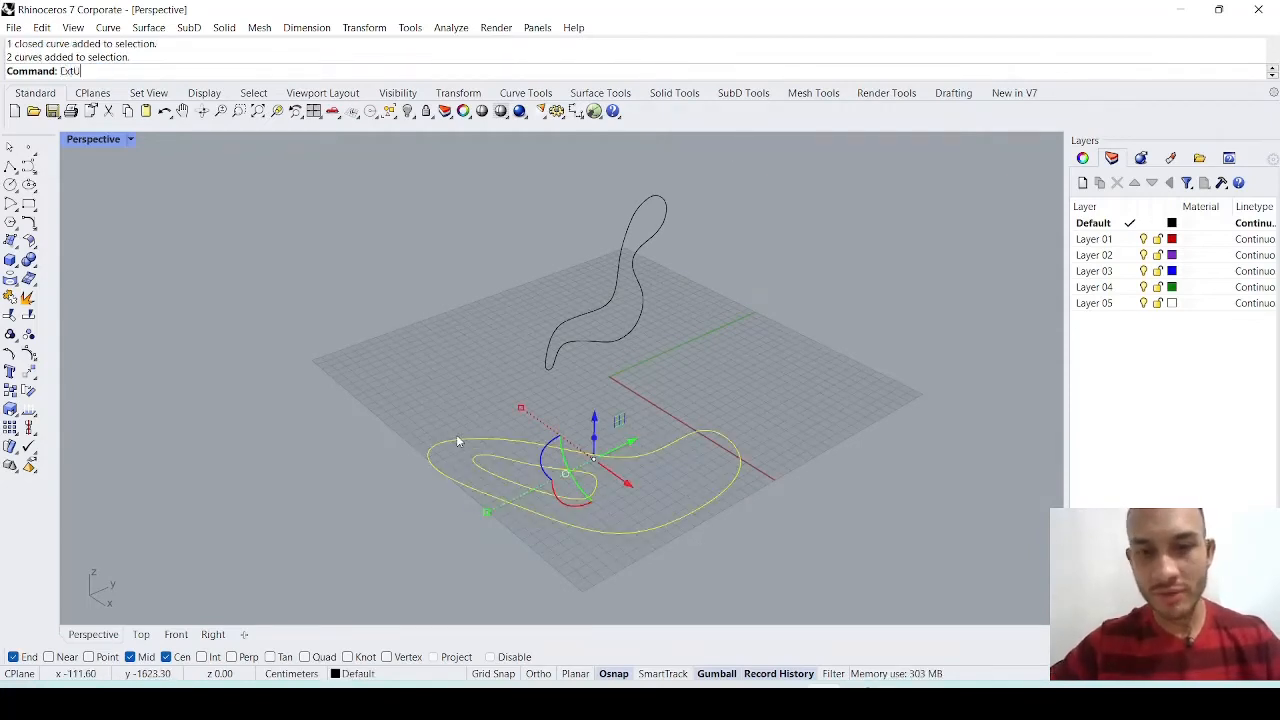
key(Return)
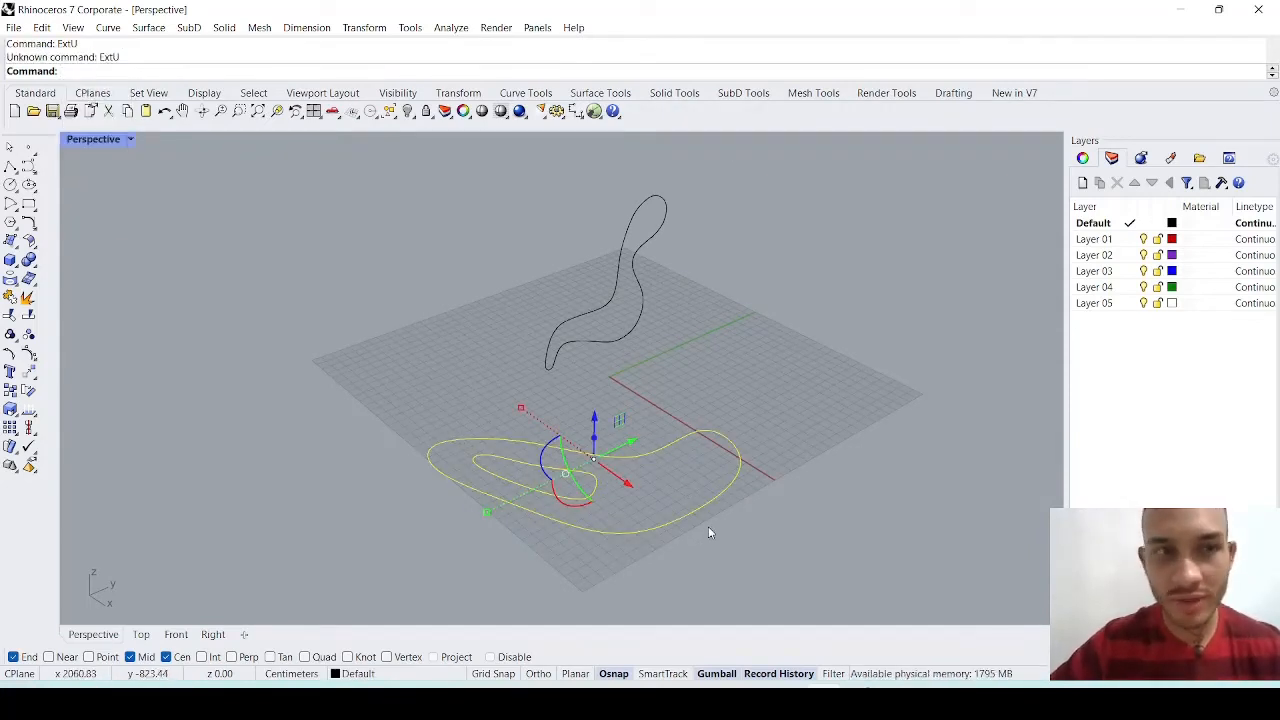
text(ExtrudeCrv)
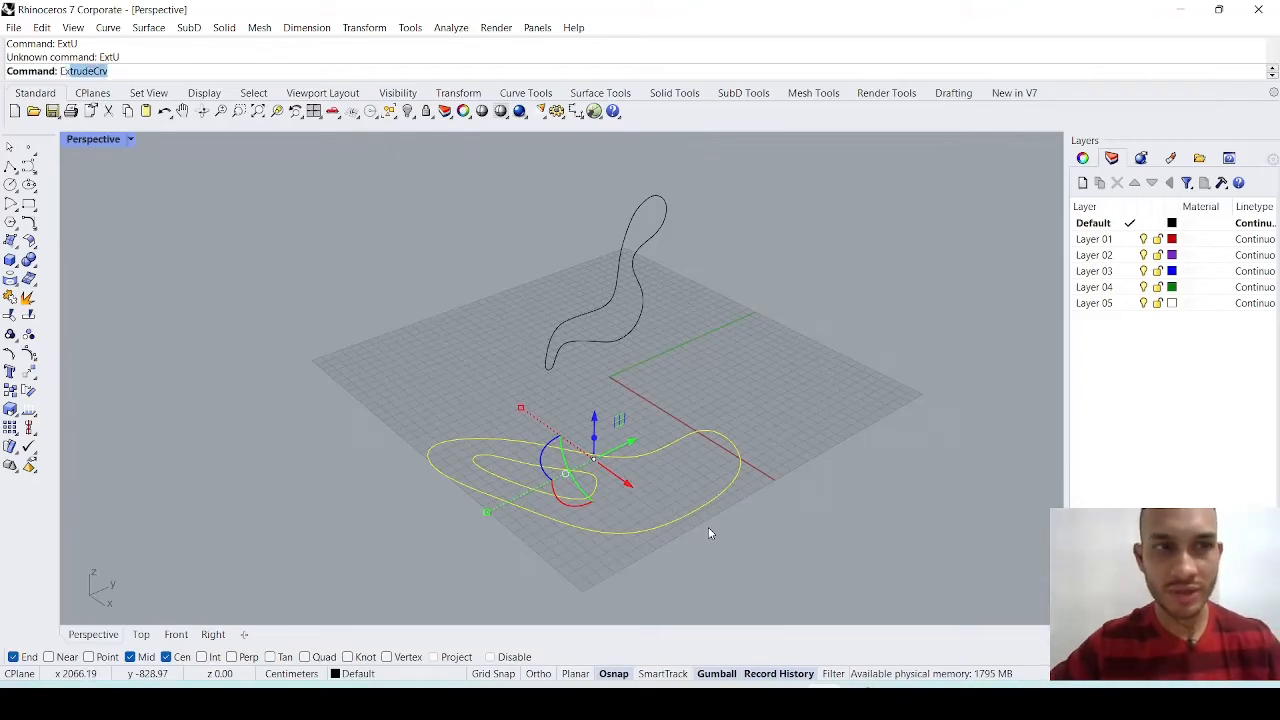
key(Return)
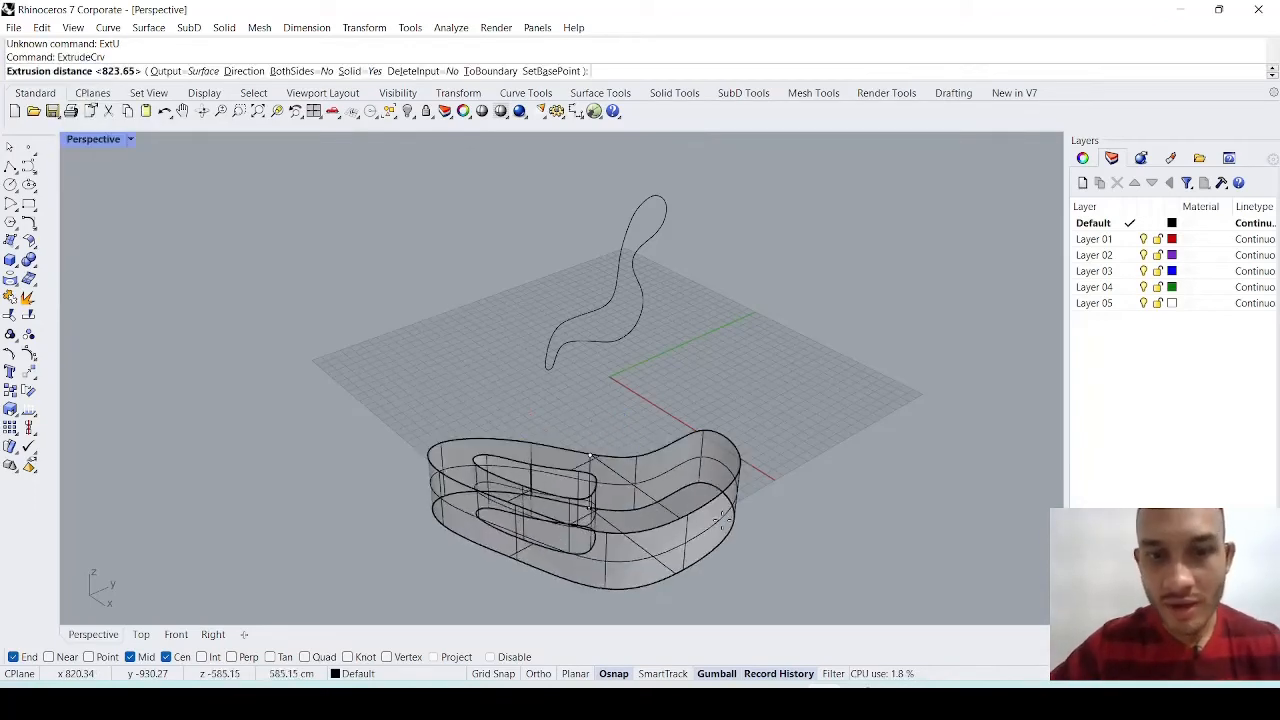
click(801, 451)
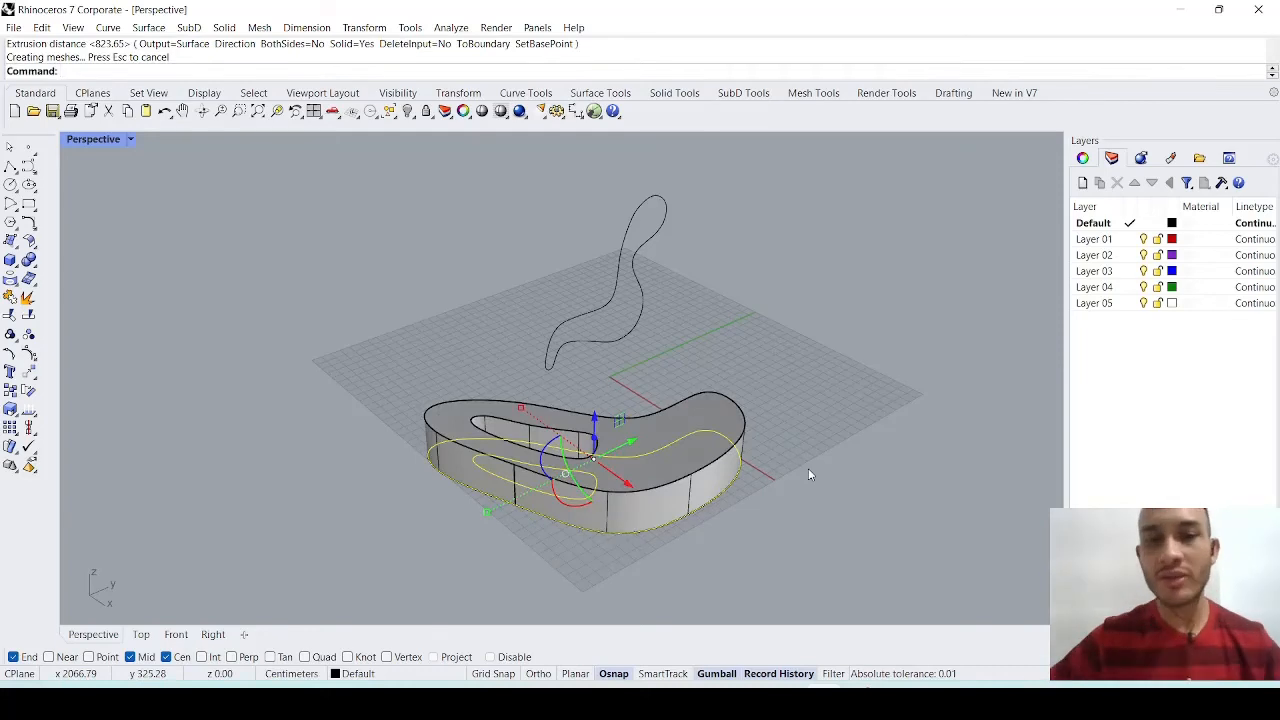
Inspect the test solid's opening from above, and delete the solid together with its two ground-plane curves
click(808, 469)
scroll(782, 376, down, 4)
right_drag(690, 420, 683, 486)
scroll(653, 518, up, 6)
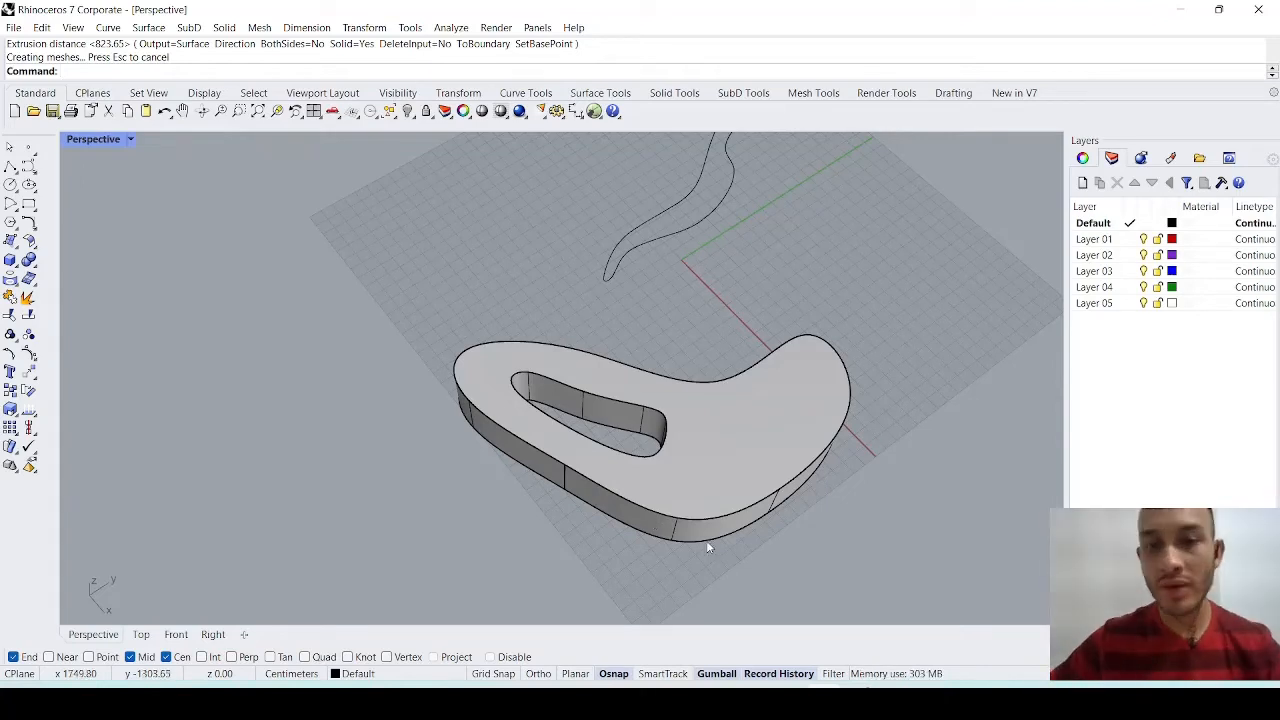
drag(822, 548, 434, 336)
key(Delete)
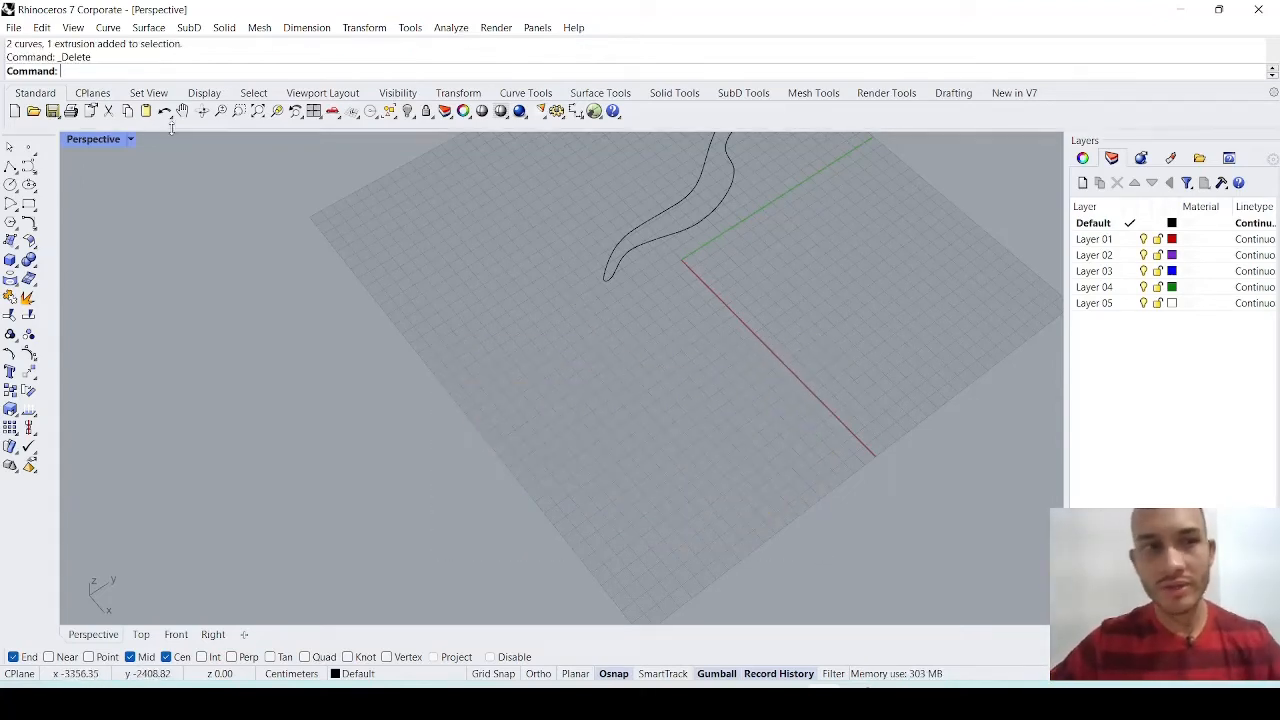
Maximise the Right view and show the hidden reference drawing behind the side-frame outline
double_click(100, 139)
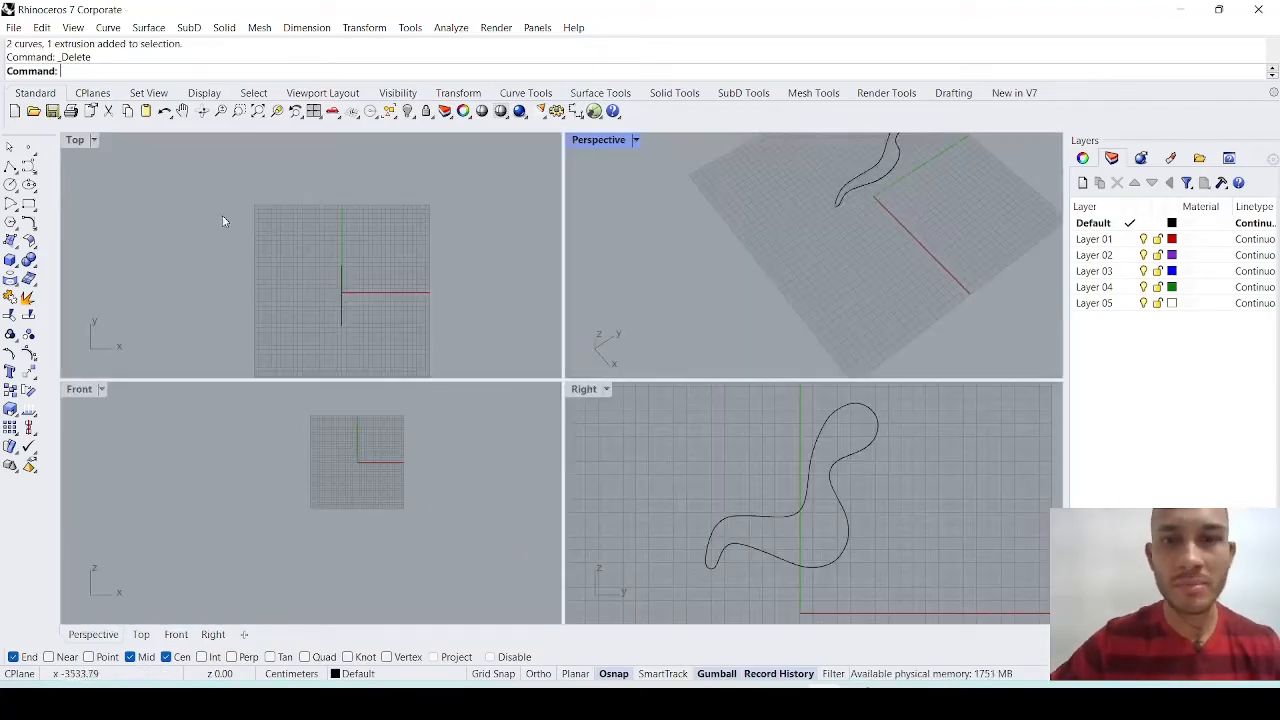
double_click(584, 389)
scroll(600, 400, up, 2)
scroll(630, 420, down, 2)
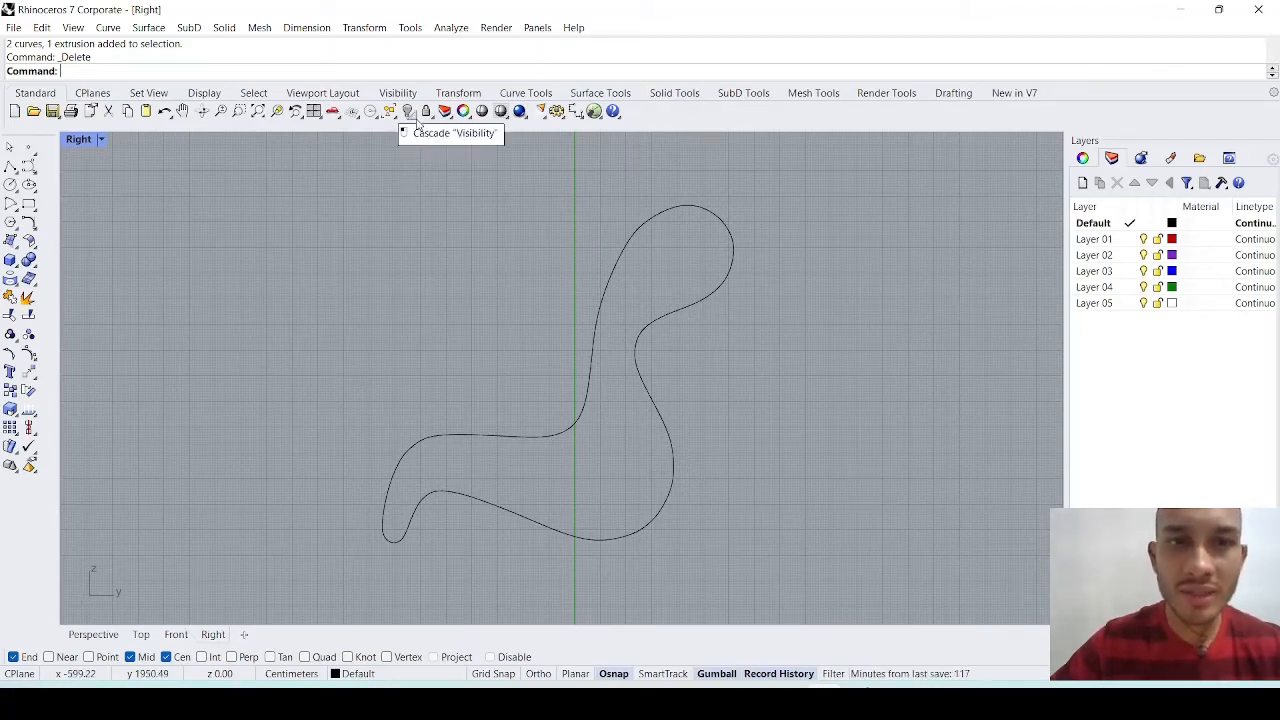
click(416, 119)
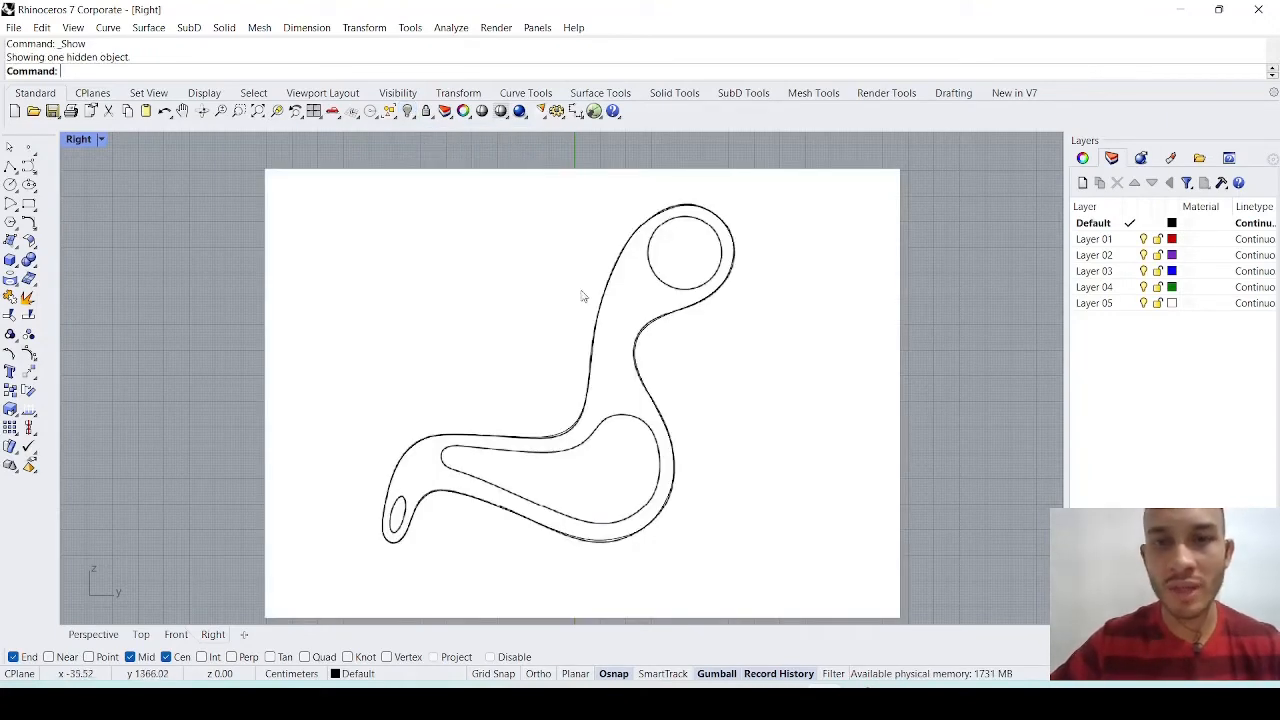
Draw a circle about 284 cm in diameter over the headrest opening on the reference drawing
scroll(718, 275, up, 5)
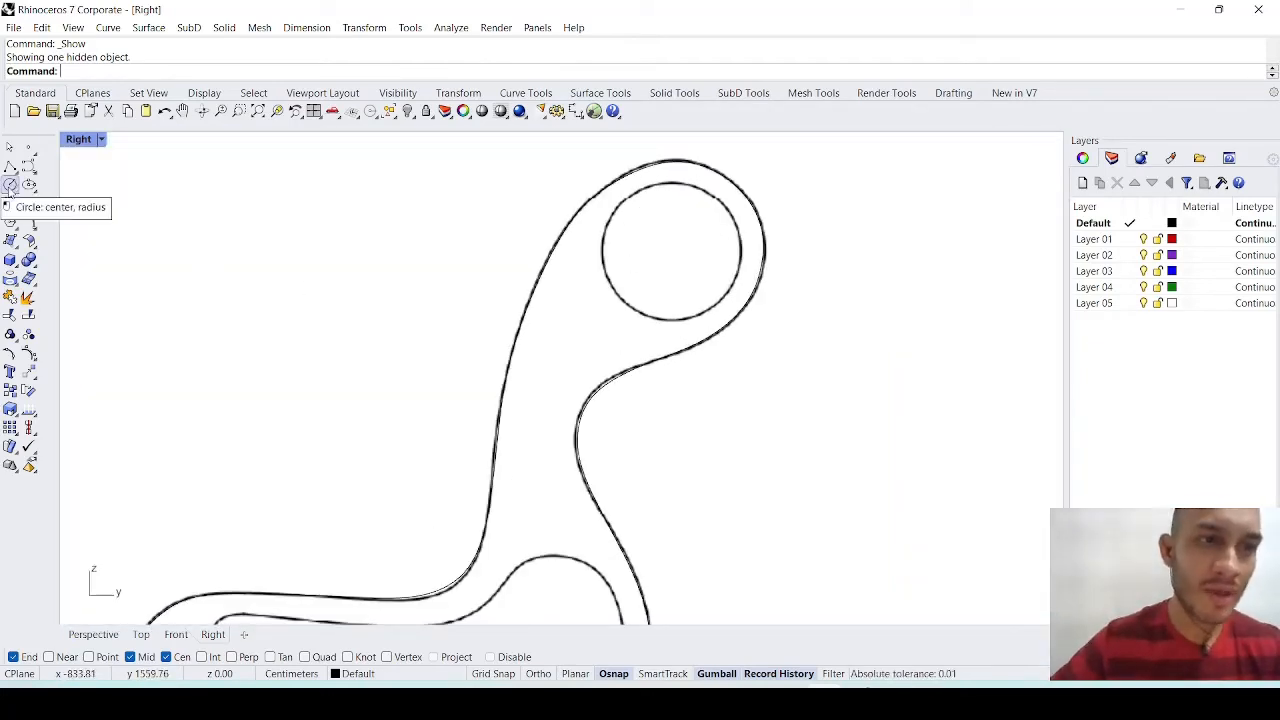
click(10, 186)
scroll(712, 226, up, 1)
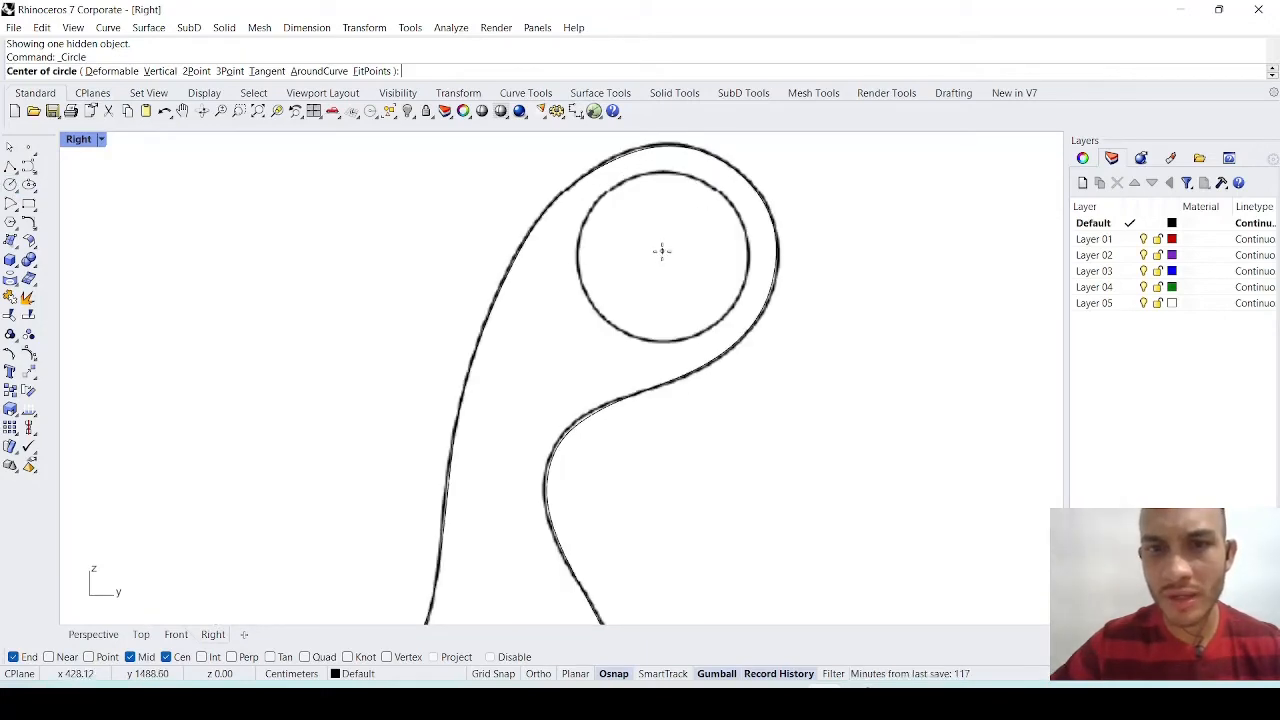
click(661, 251)
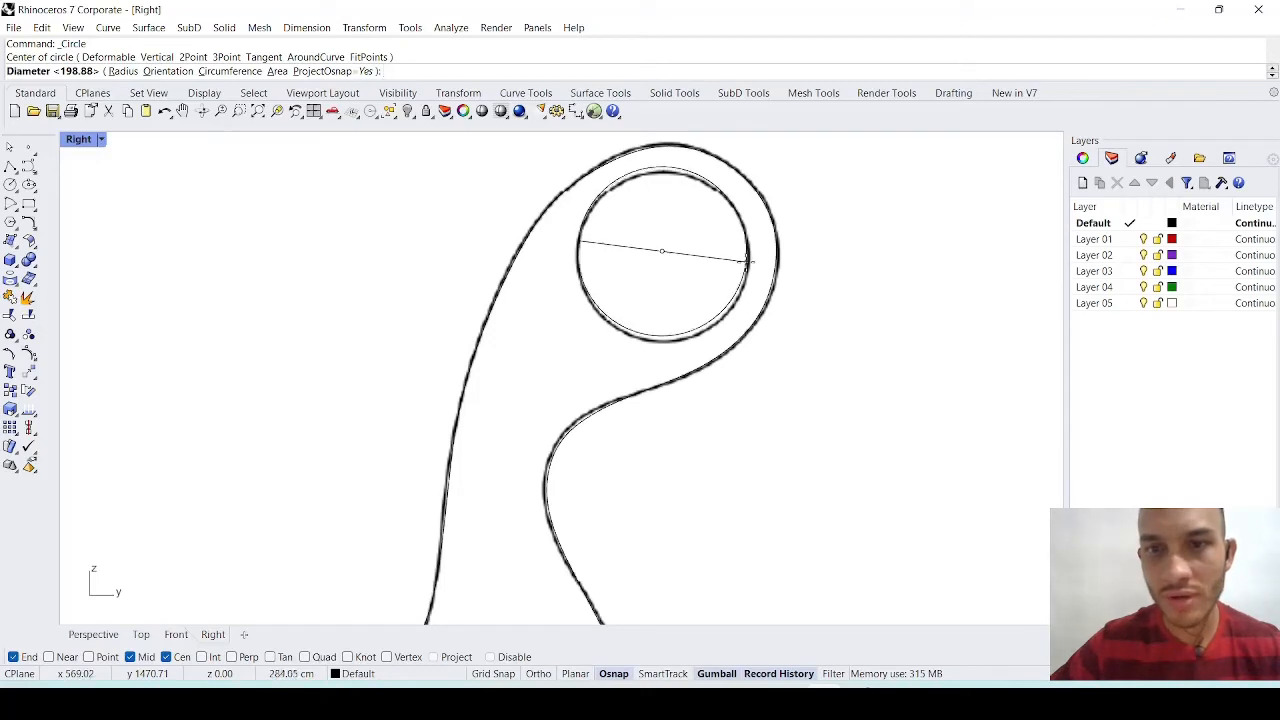
click(748, 262)
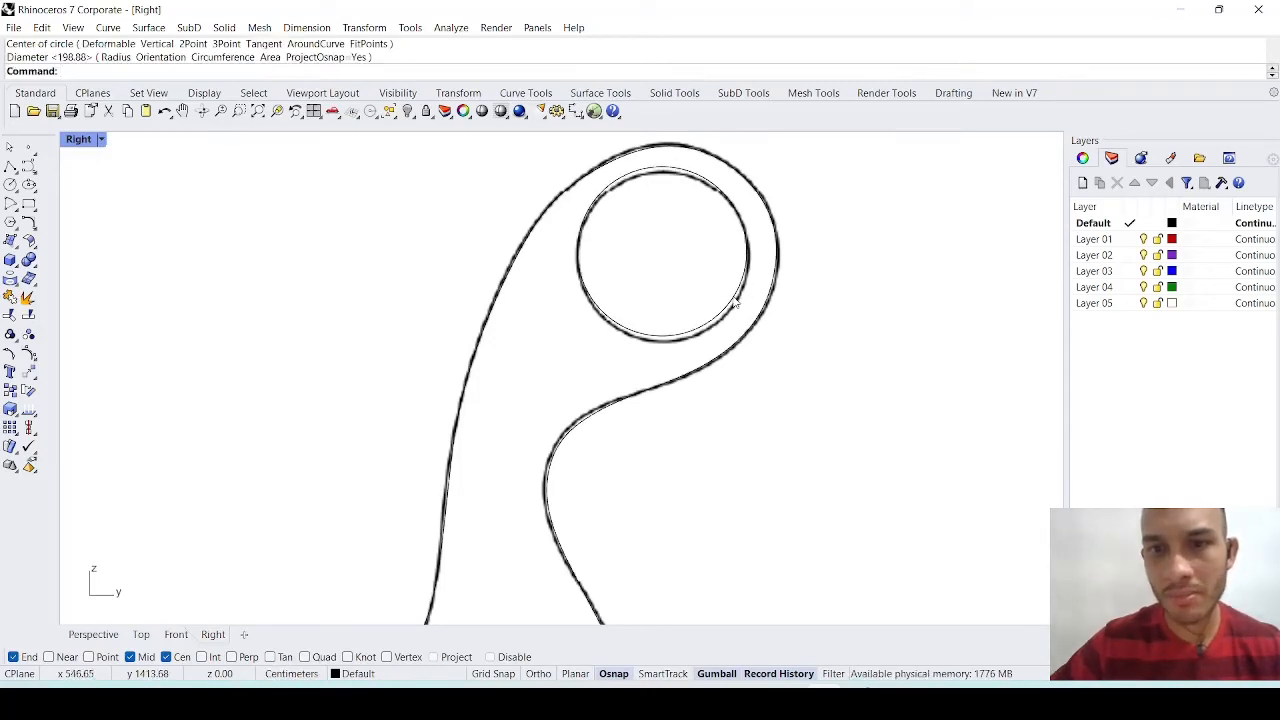
Move the headrest circle slightly down to align it with the opening on the reference drawing
click(734, 302)
click(776, 339)
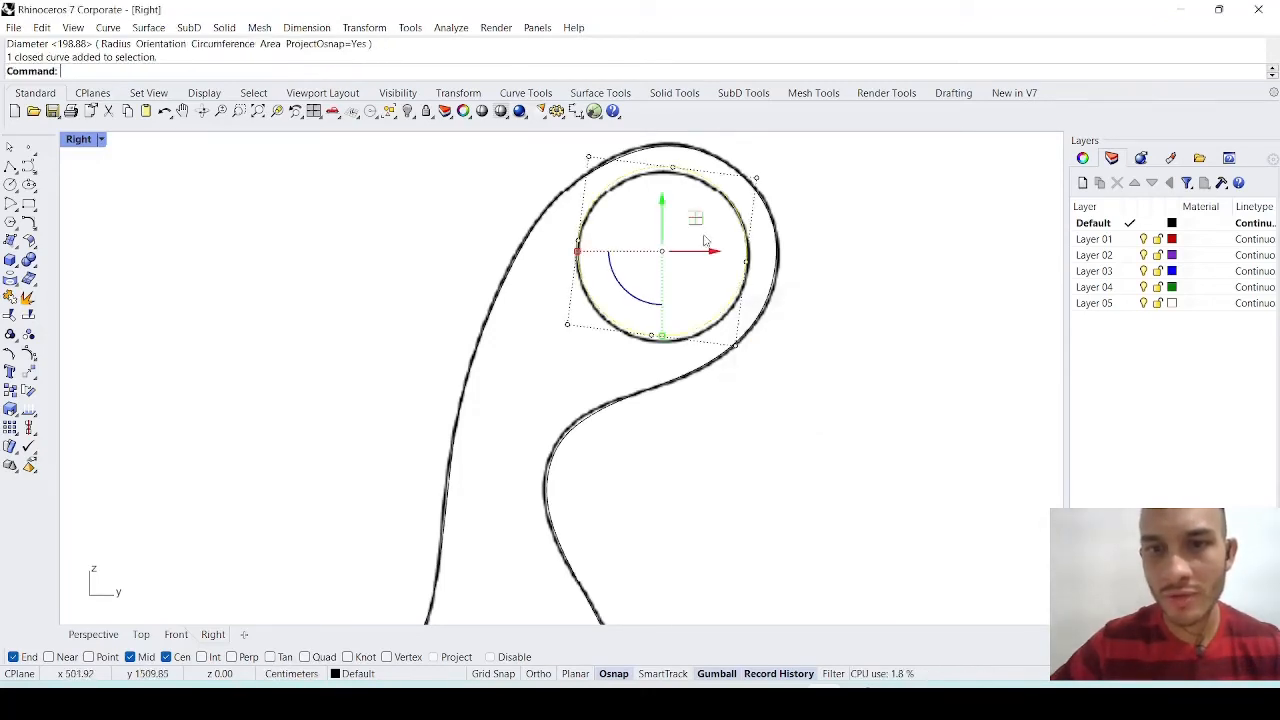
drag(661, 212, 660, 214)
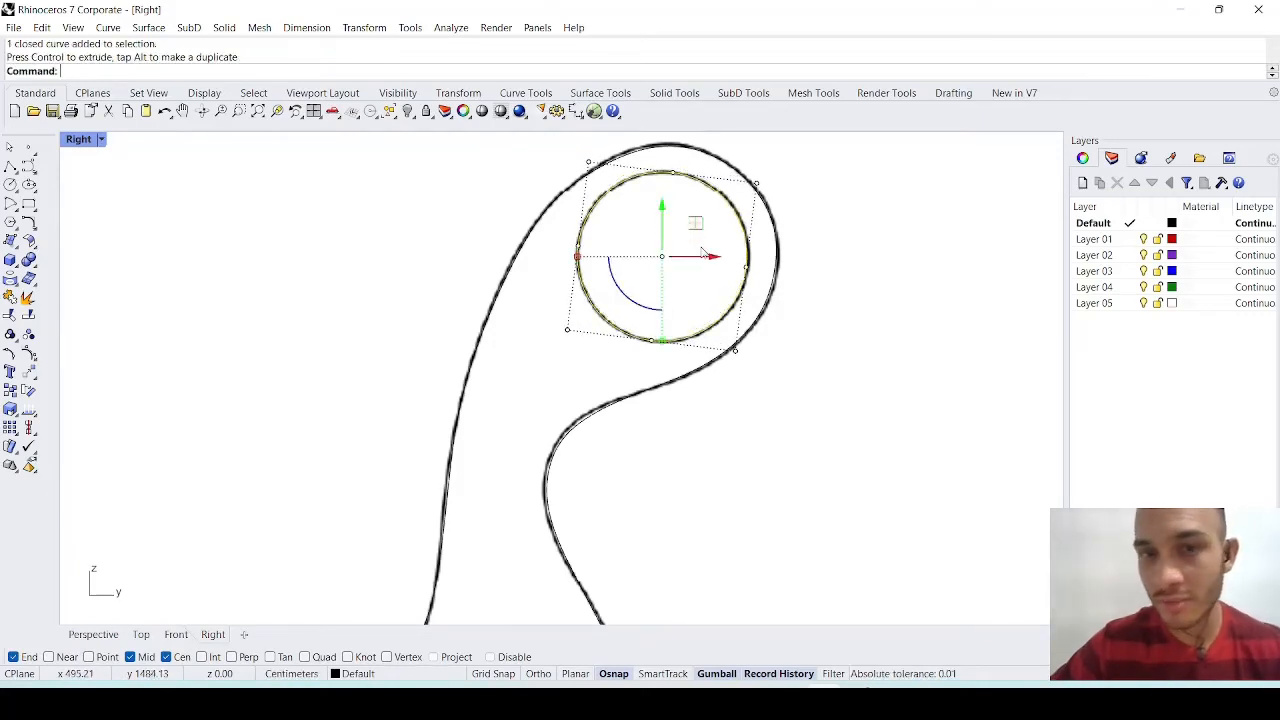
scroll(703, 253, down, 5)
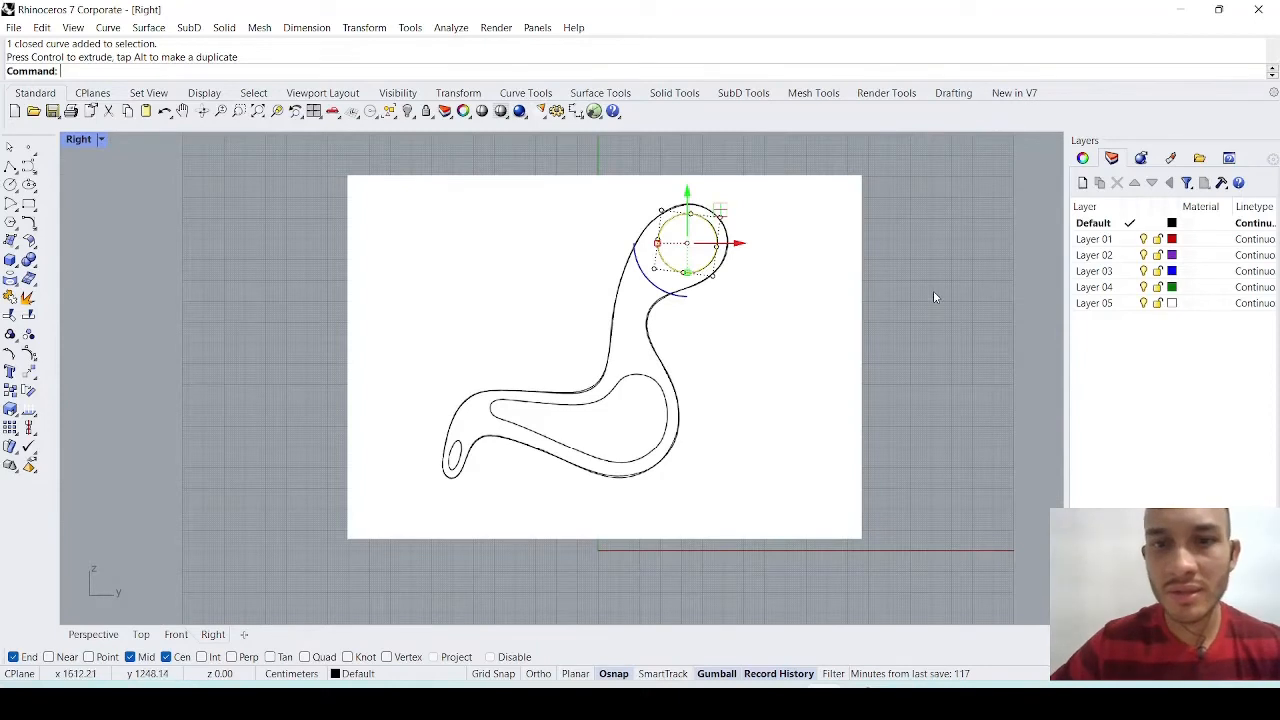
click(934, 297)
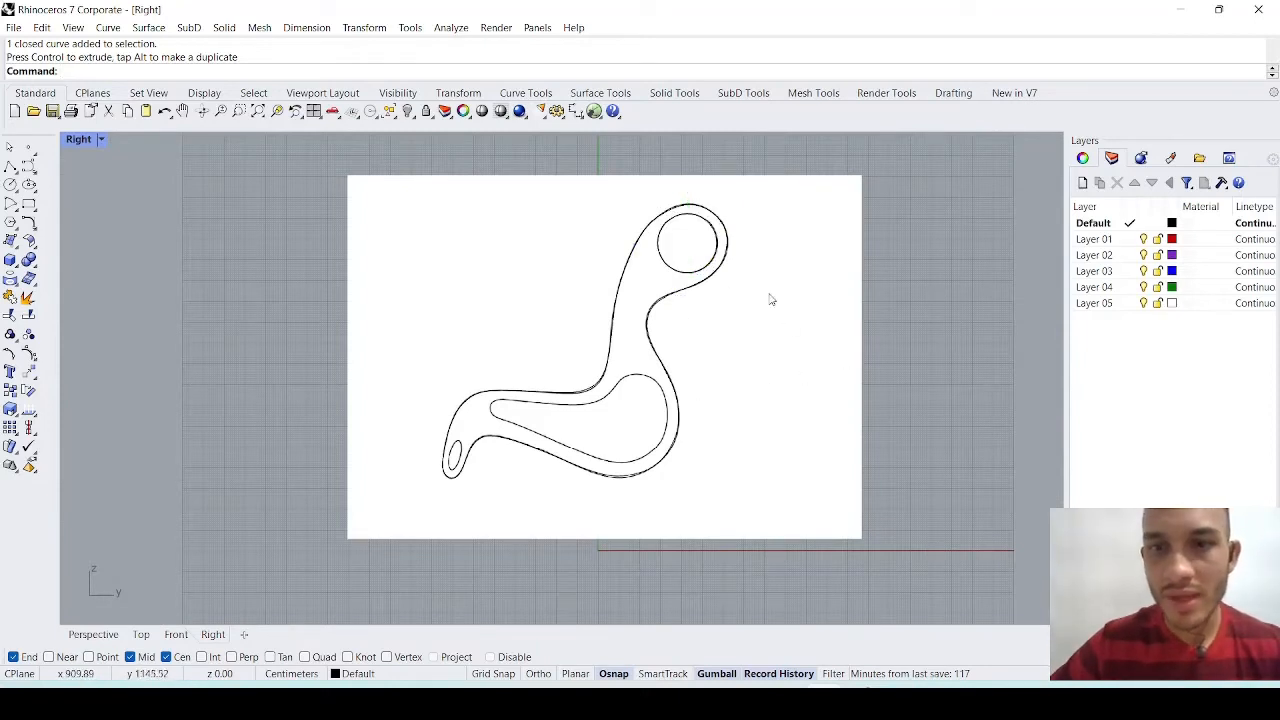
click(675, 277)
click(692, 376)
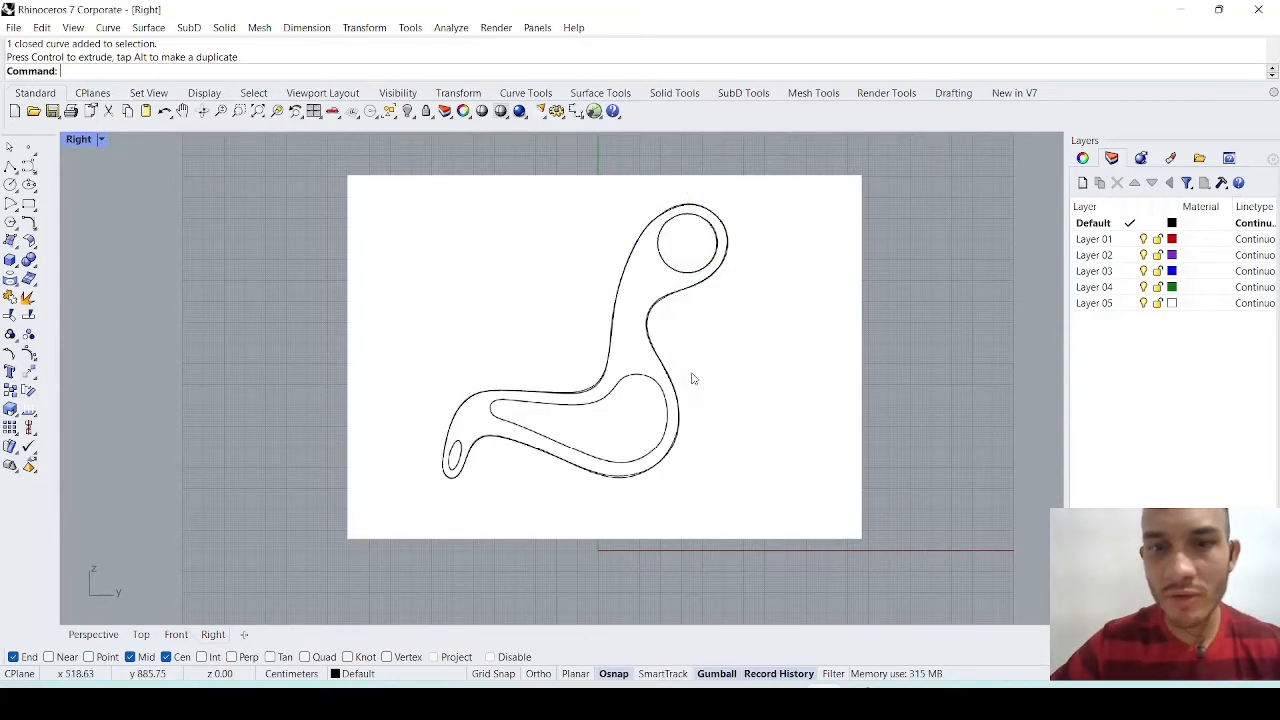
Trace the large lower opening on the reference drawing with a closed degree-3 control-point curve, starting and ending at its narrow end
scroll(533, 446, up, 2)
scroll(533, 446, up, 2)
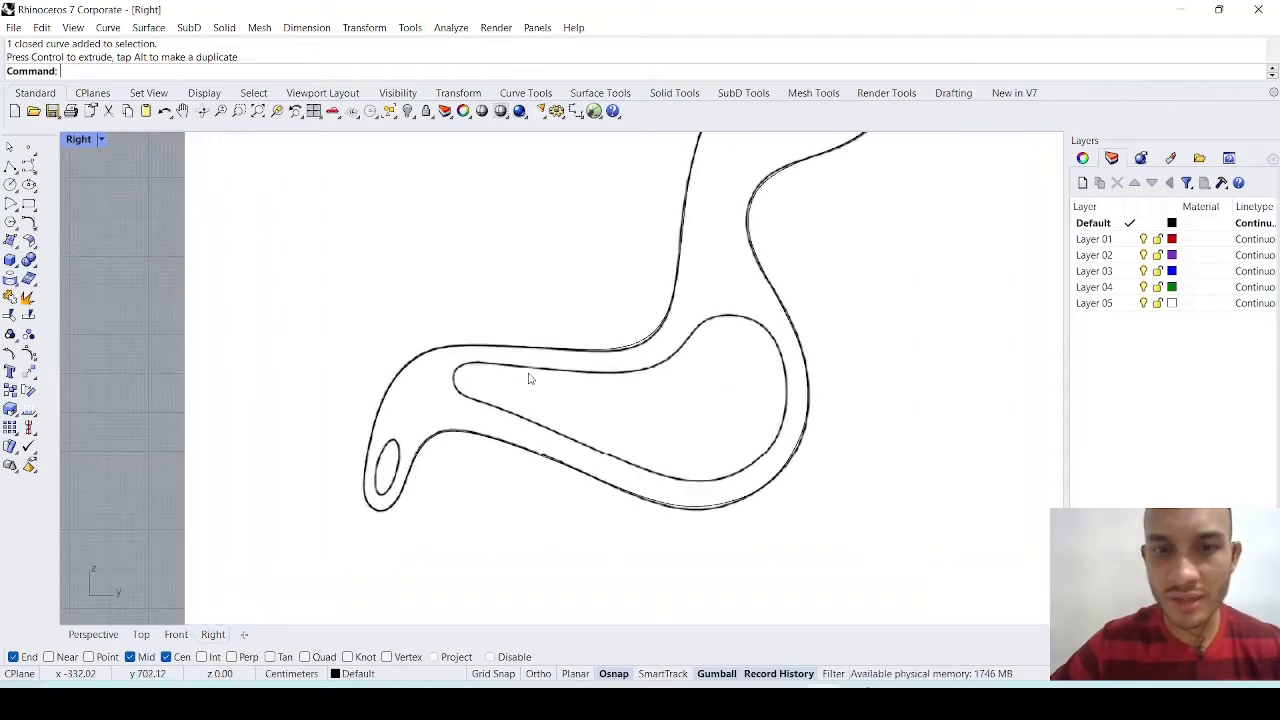
click(29, 166)
scroll(489, 427, up, 2)
click(457, 372)
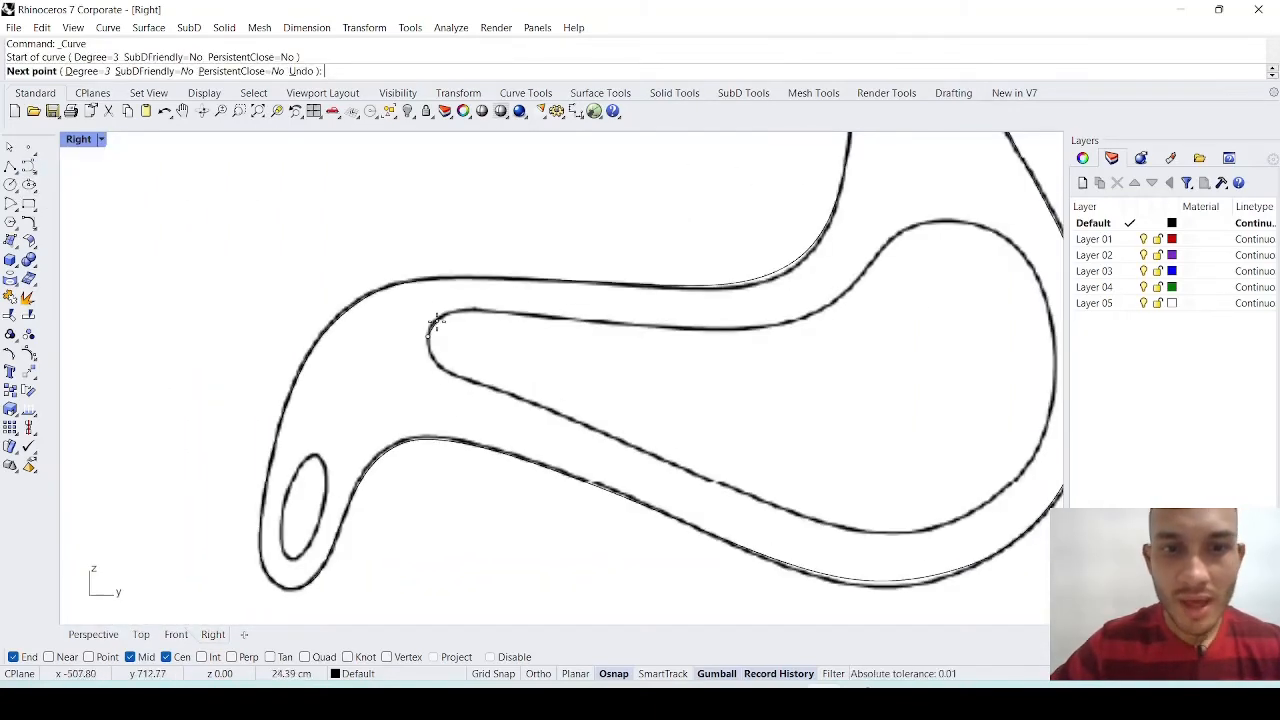
click(474, 360)
click(492, 359)
click(520, 313)
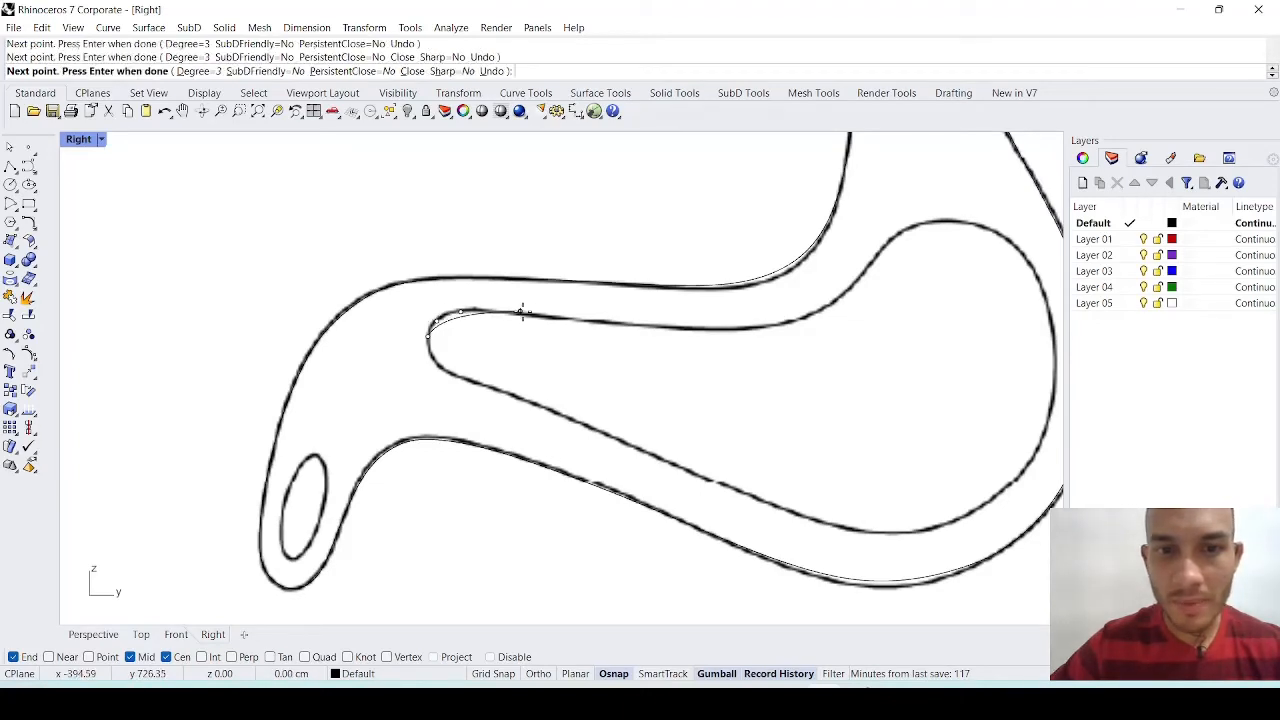
click(625, 324)
click(760, 327)
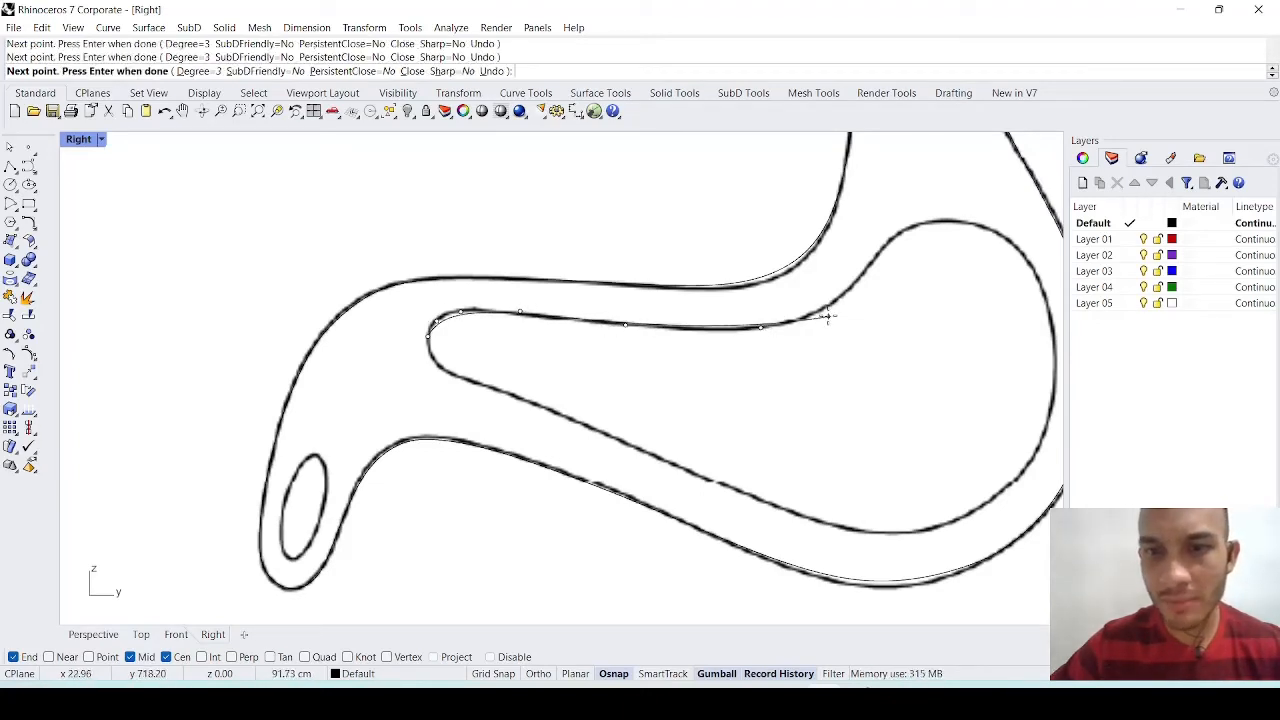
click(825, 309)
click(876, 256)
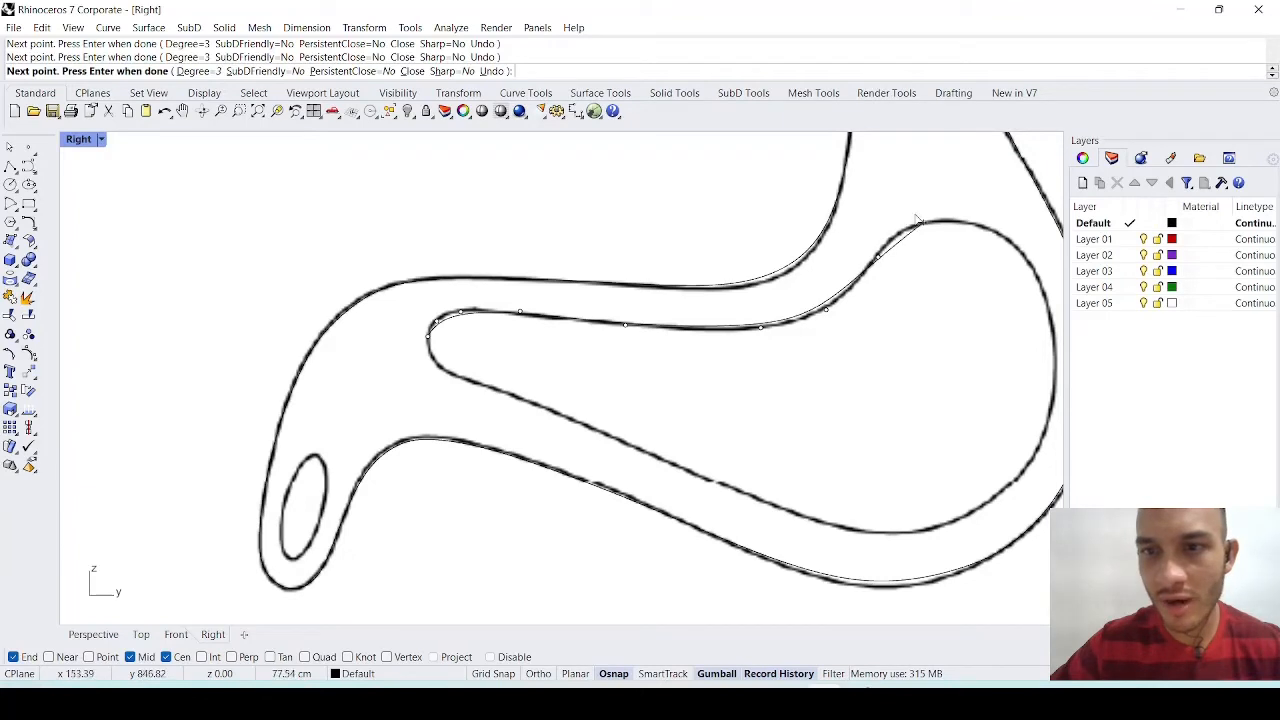
click(922, 222)
click(965, 221)
click(1025, 253)
right_drag(1027, 322, 946, 261)
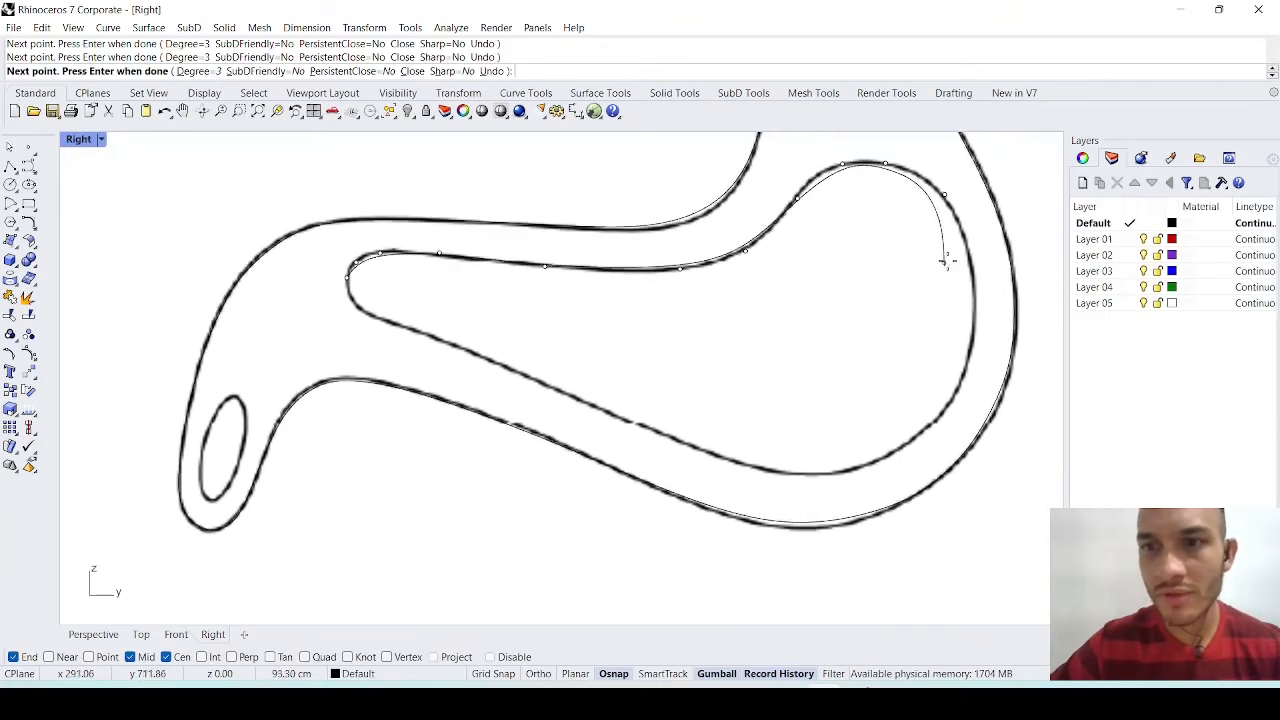
click(972, 248)
click(977, 330)
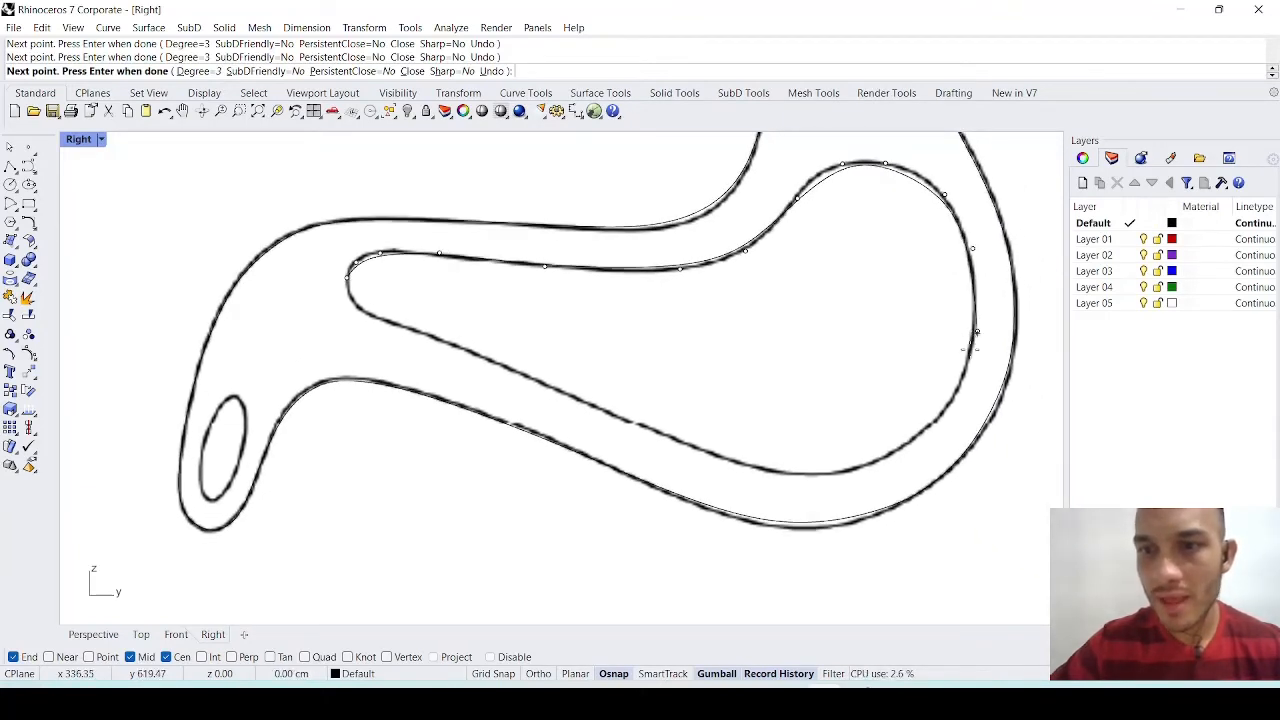
click(943, 418)
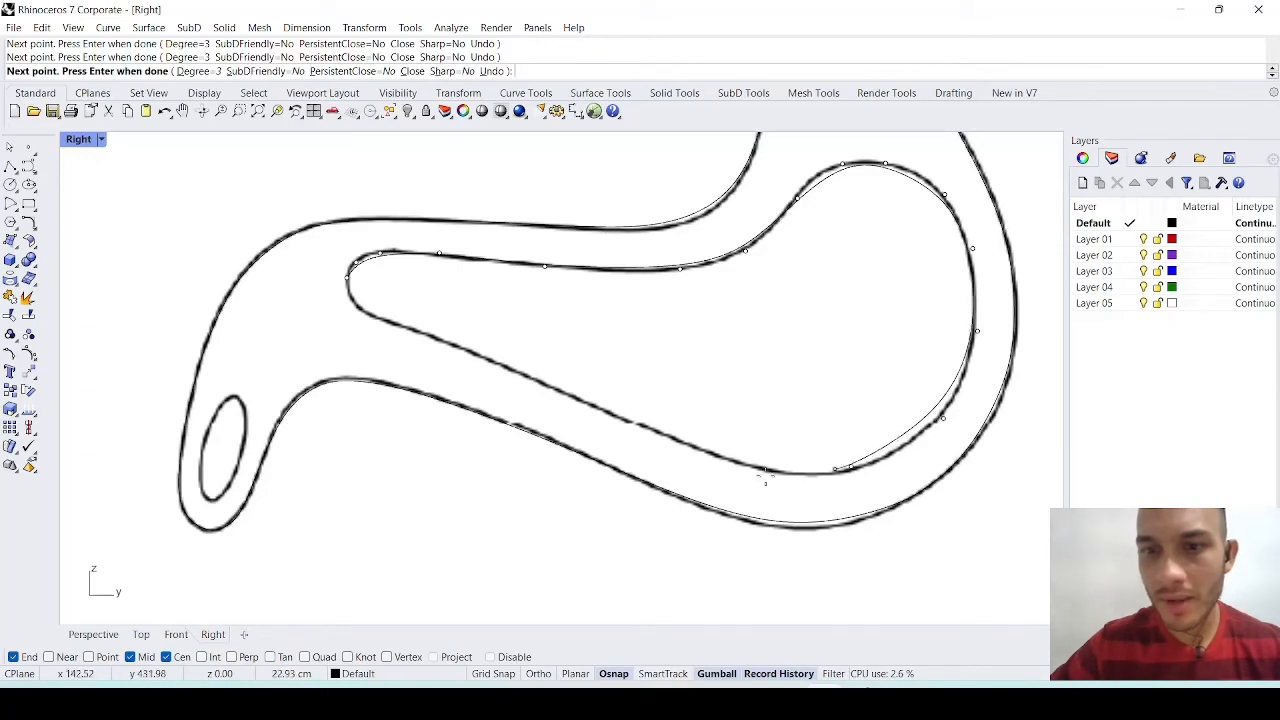
click(850, 466)
click(716, 457)
click(517, 374)
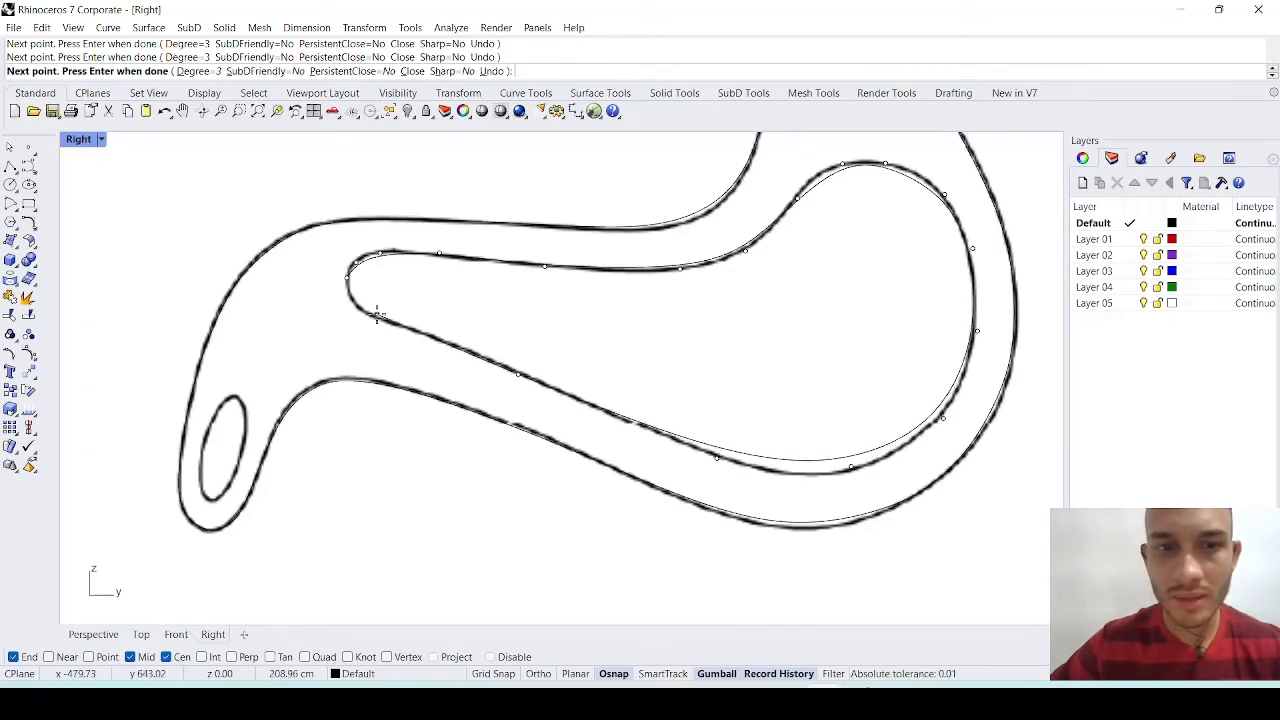
click(372, 314)
click(347, 278)
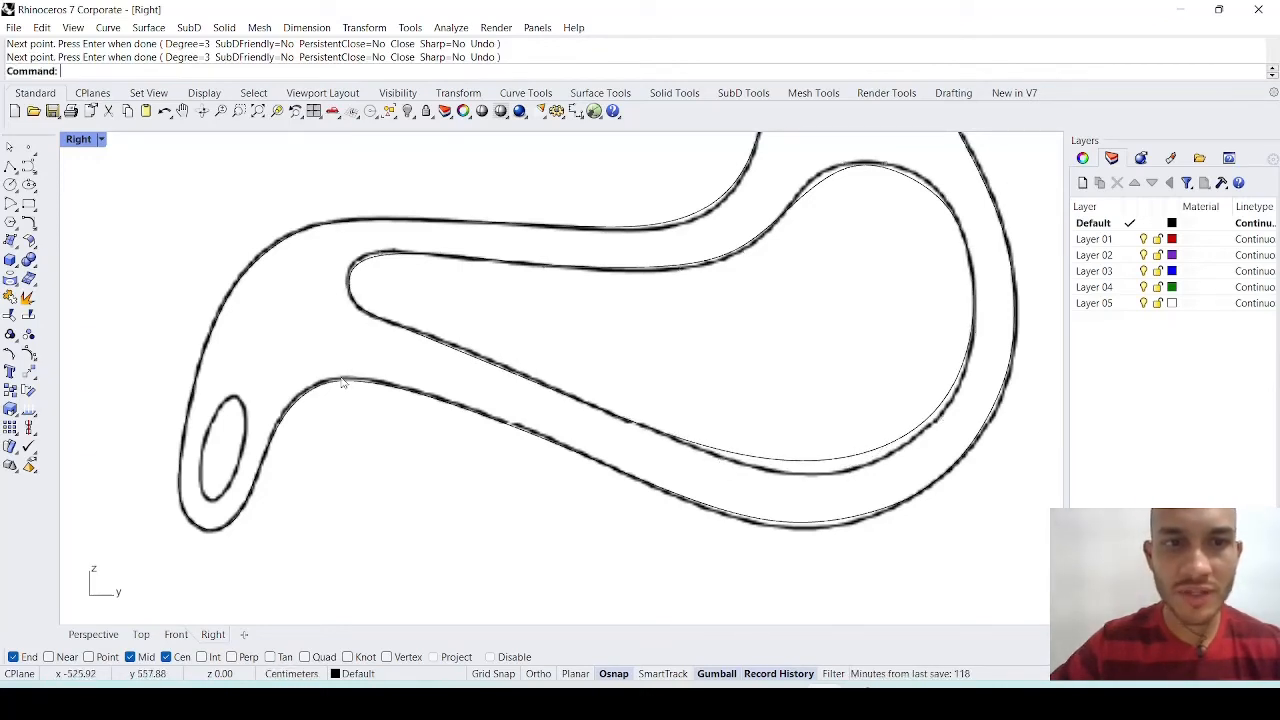
Trace the small oval opening at the front foot on the reference drawing with a closed degree-3 control-point curve
scroll(367, 374, down, 4)
right_drag(367, 374, 518, 364)
scroll(517, 372, up, 3)
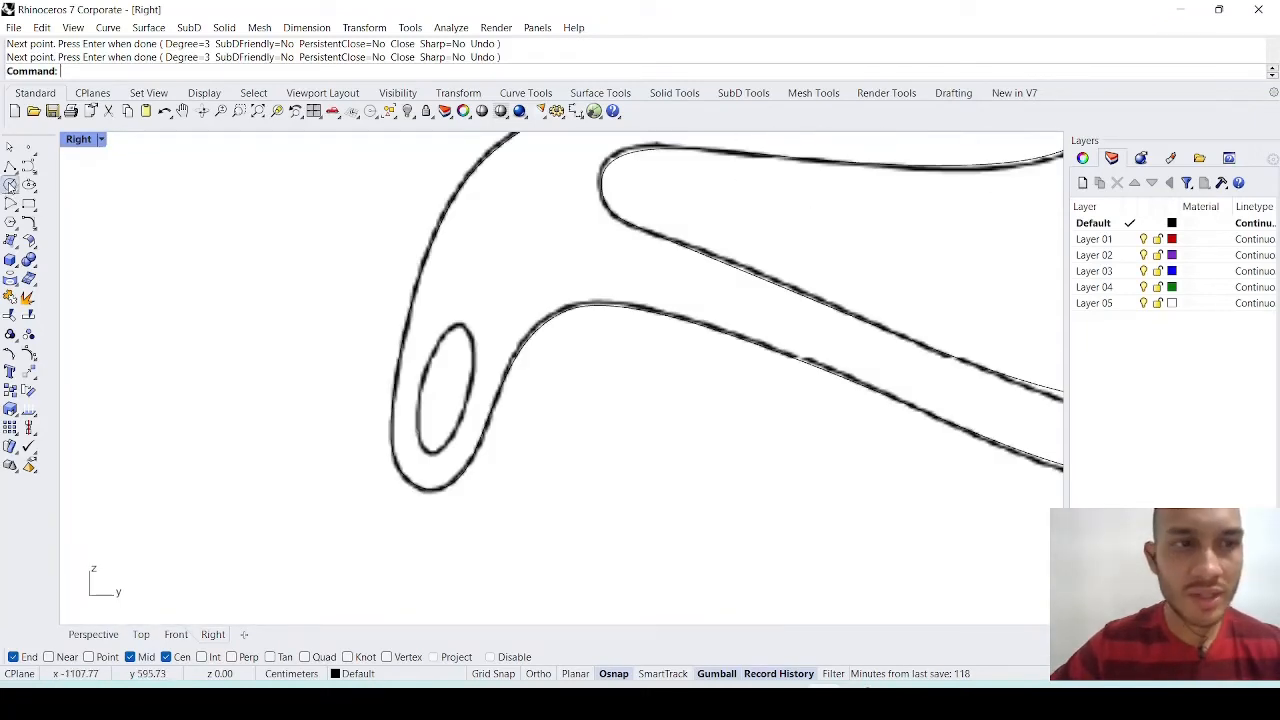
click(28, 165)
click(402, 440)
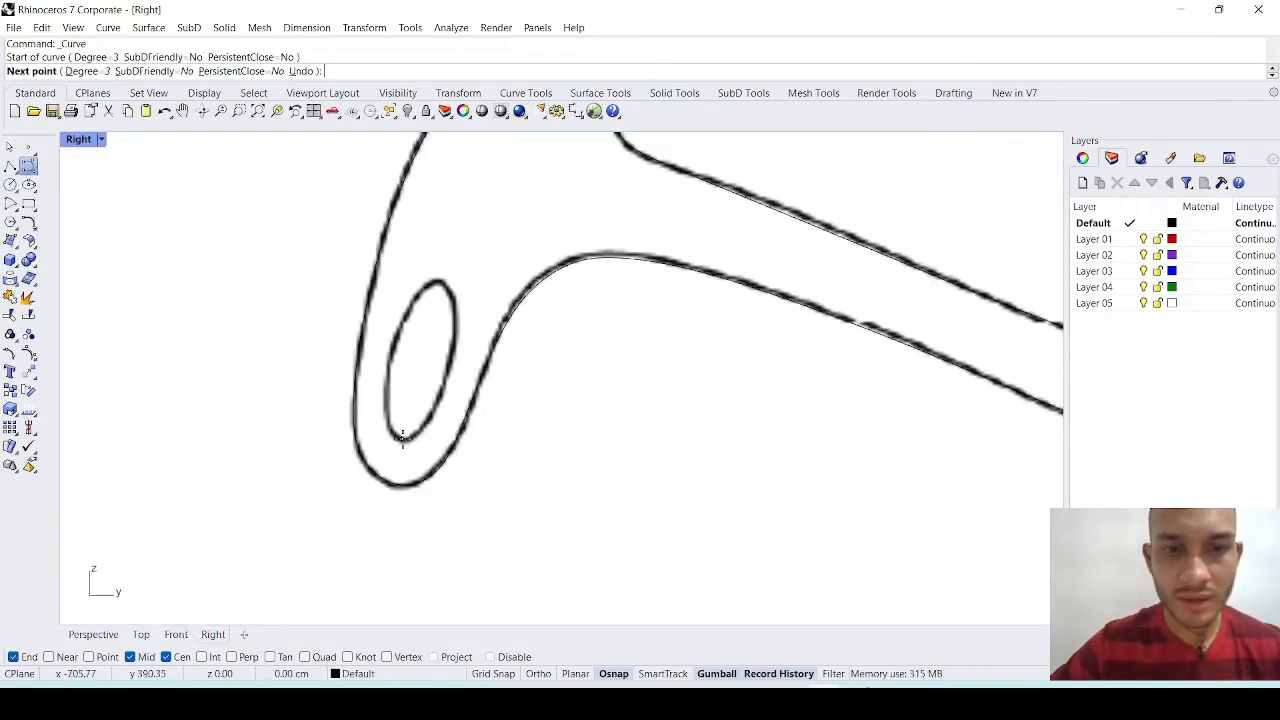
click(421, 428)
click(444, 390)
click(458, 336)
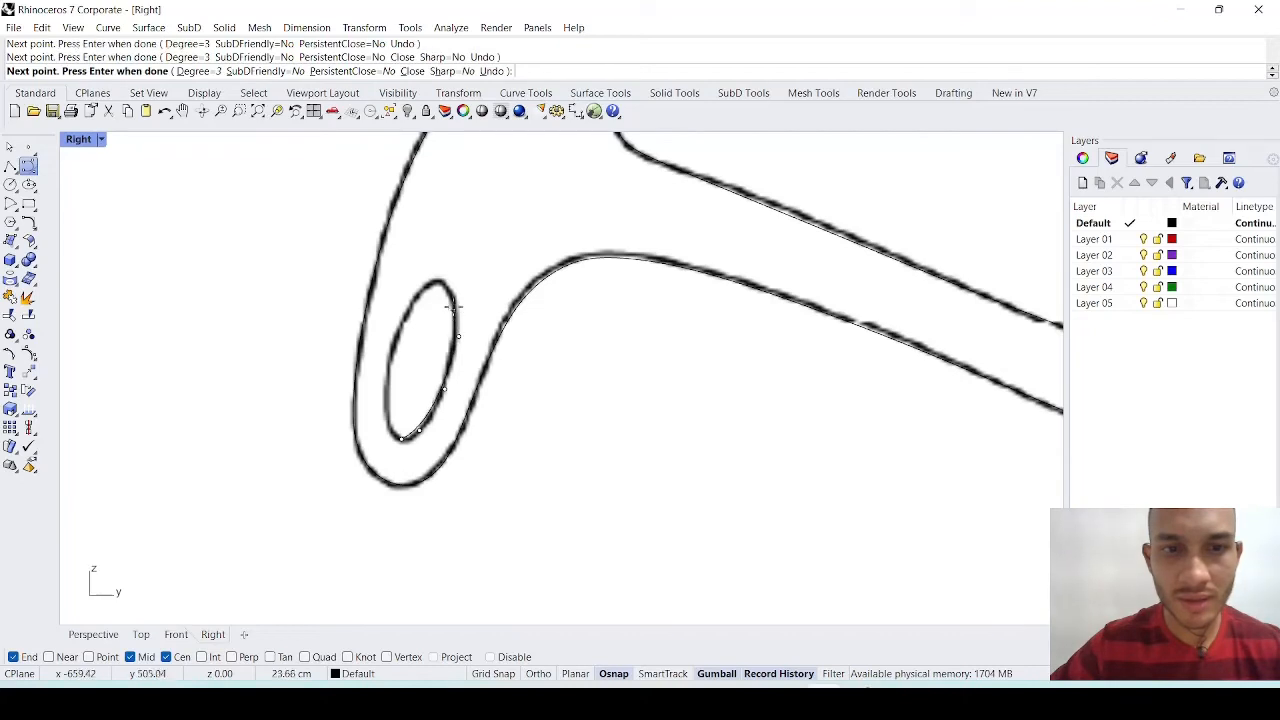
click(452, 292)
click(416, 291)
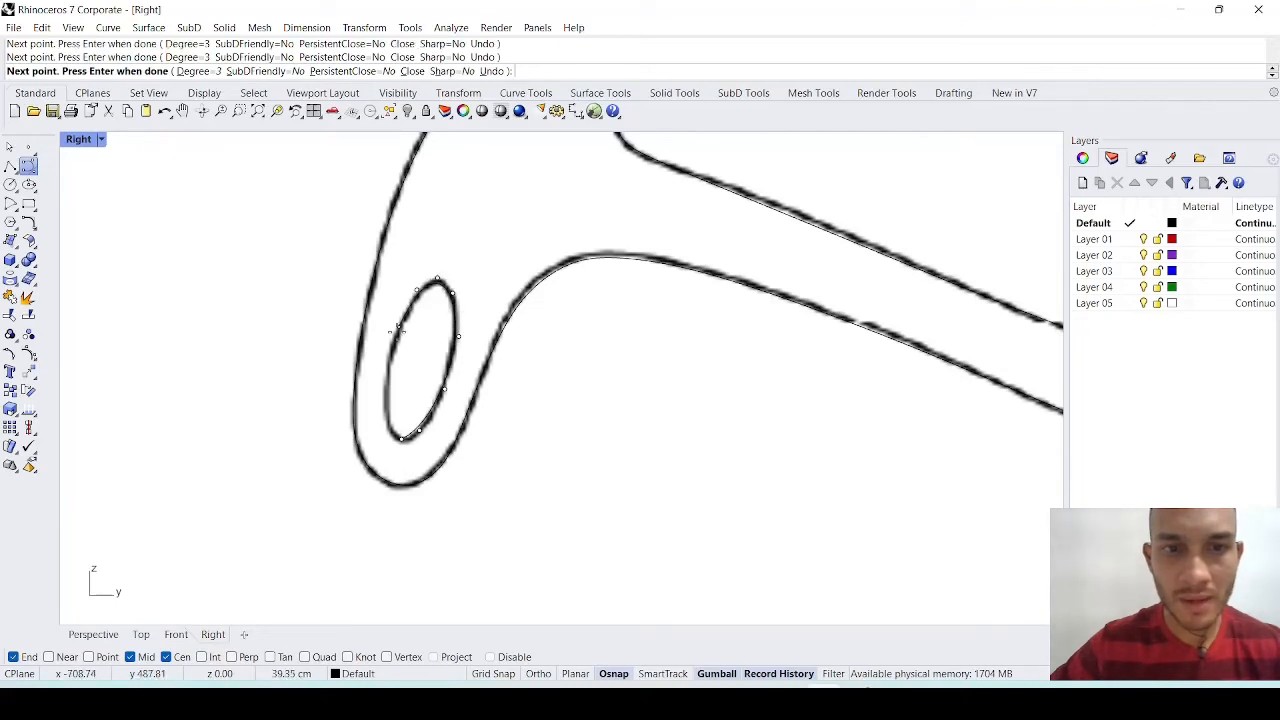
click(391, 341)
click(387, 404)
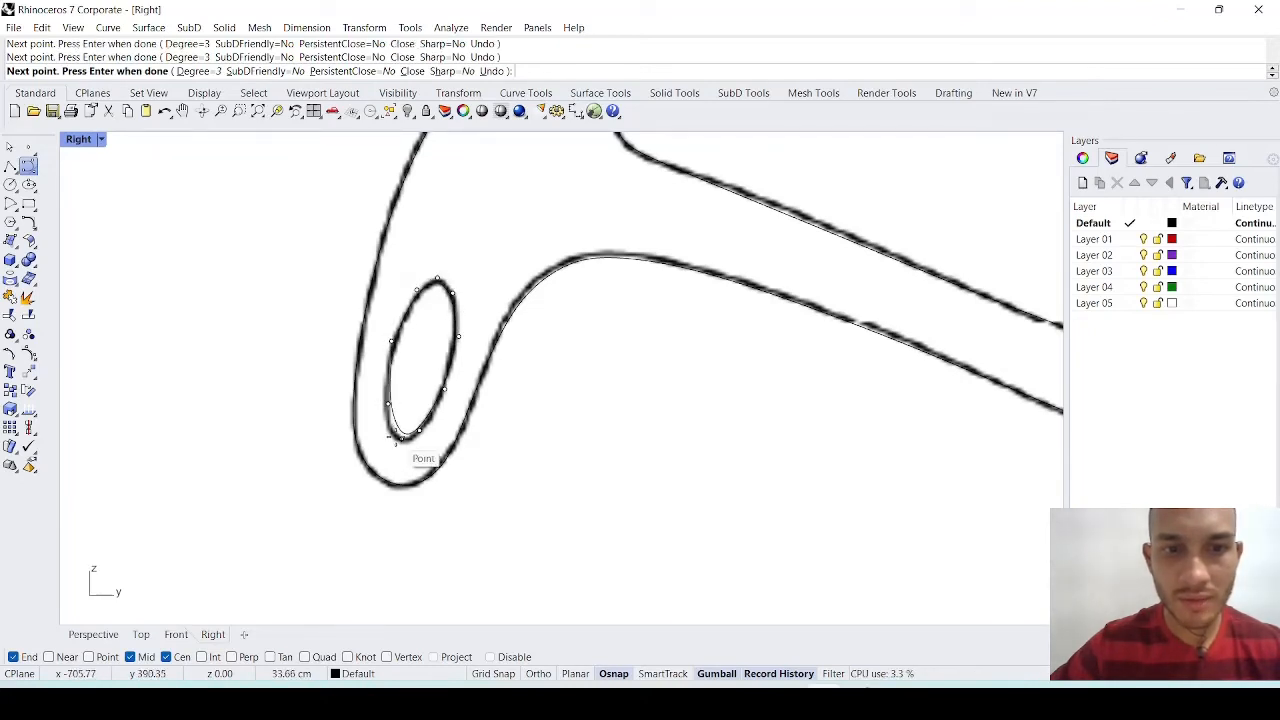
click(398, 437)
Hide the reference drawing behind the traced side-frame curves
scroll(390, 450, down, 6)
click(682, 450)
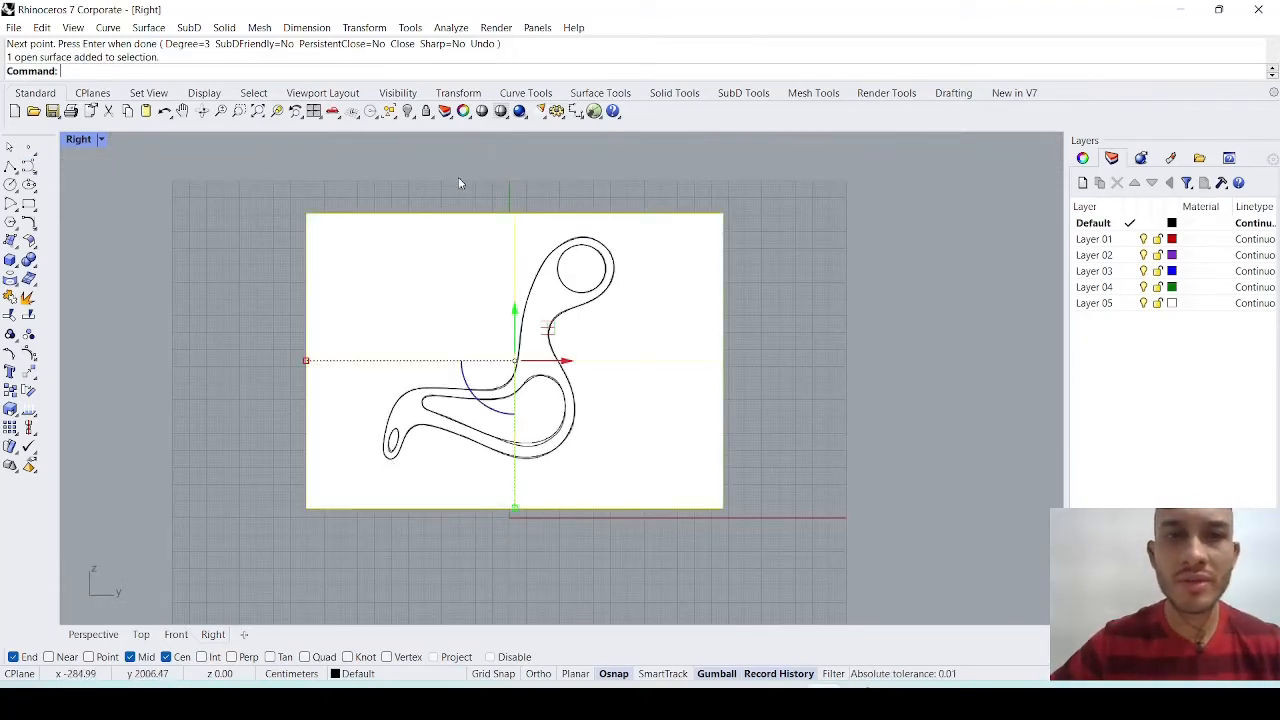
click(408, 111)
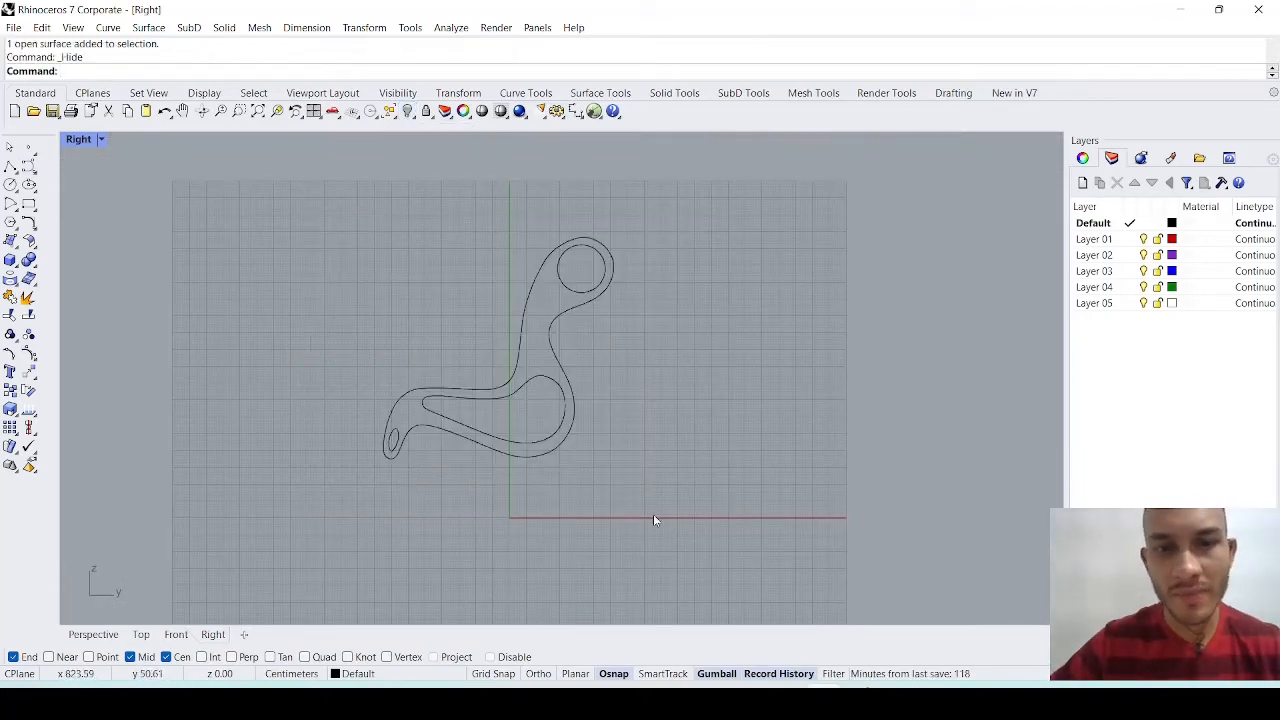
Extrude all four side-frame curves together in the Perspective view as a capped solid about 786 cm wide
drag(734, 555, 287, 212)
click(270, 268)
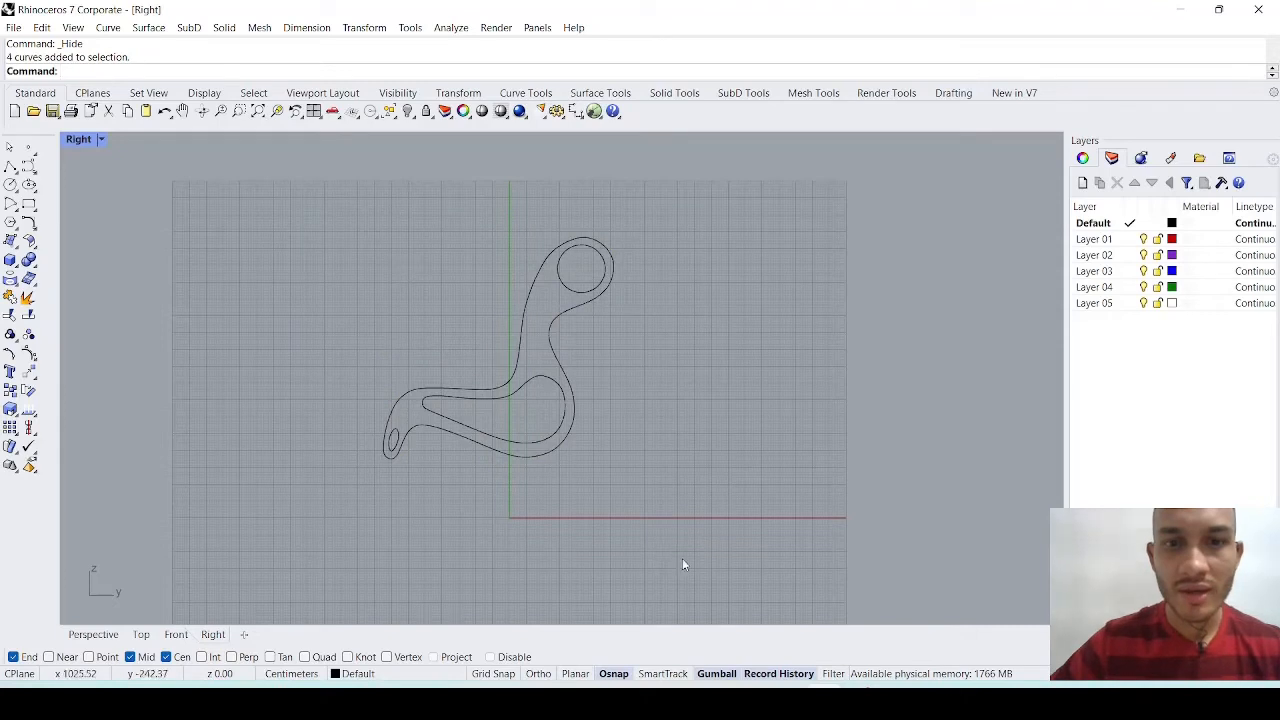
drag(712, 552, 271, 191)
click(343, 252)
key(ctrl+a)
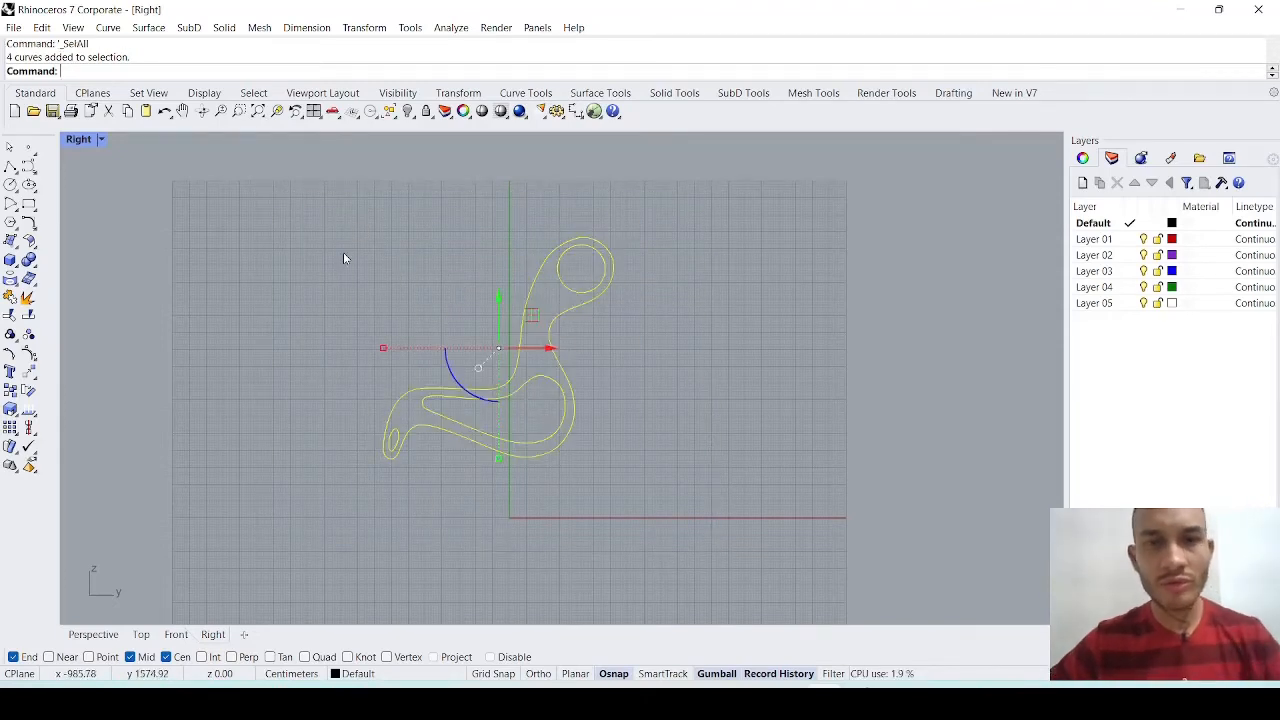
double_click(82, 140)
double_click(597, 139)
scroll(557, 330, down, 3)
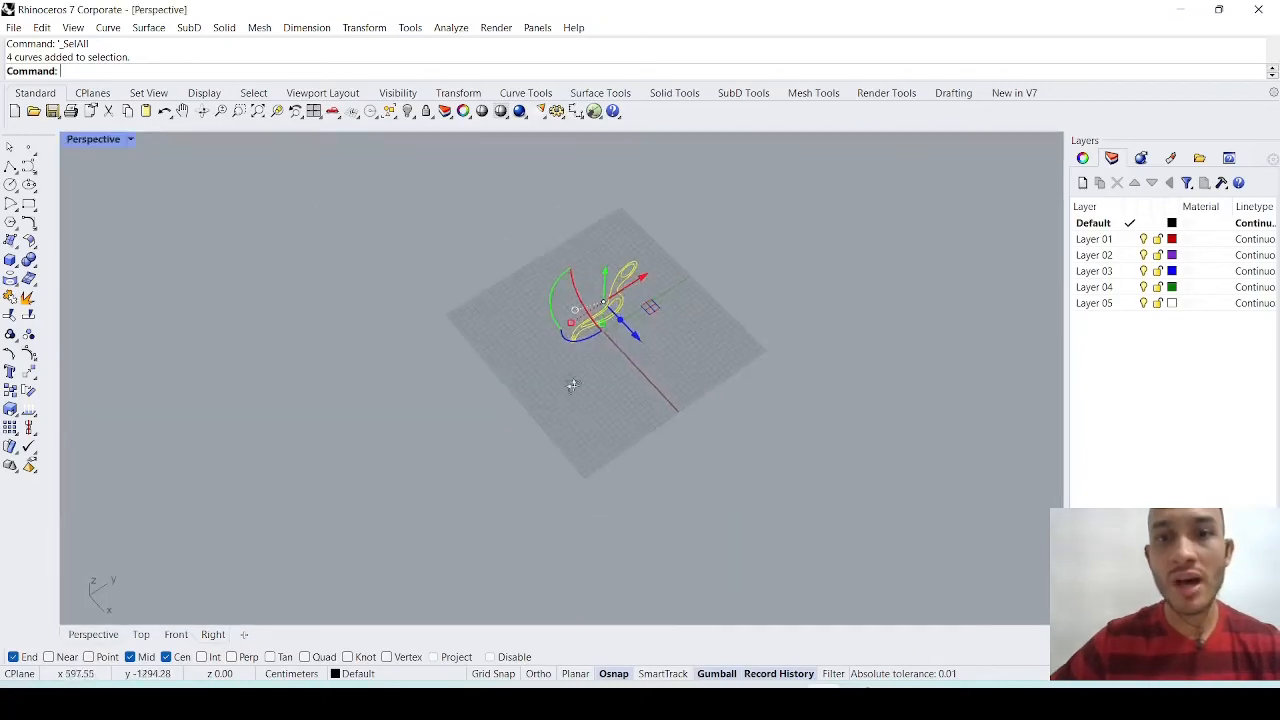
scroll(572, 385, up, 3)
text(ExtrudeCrv)
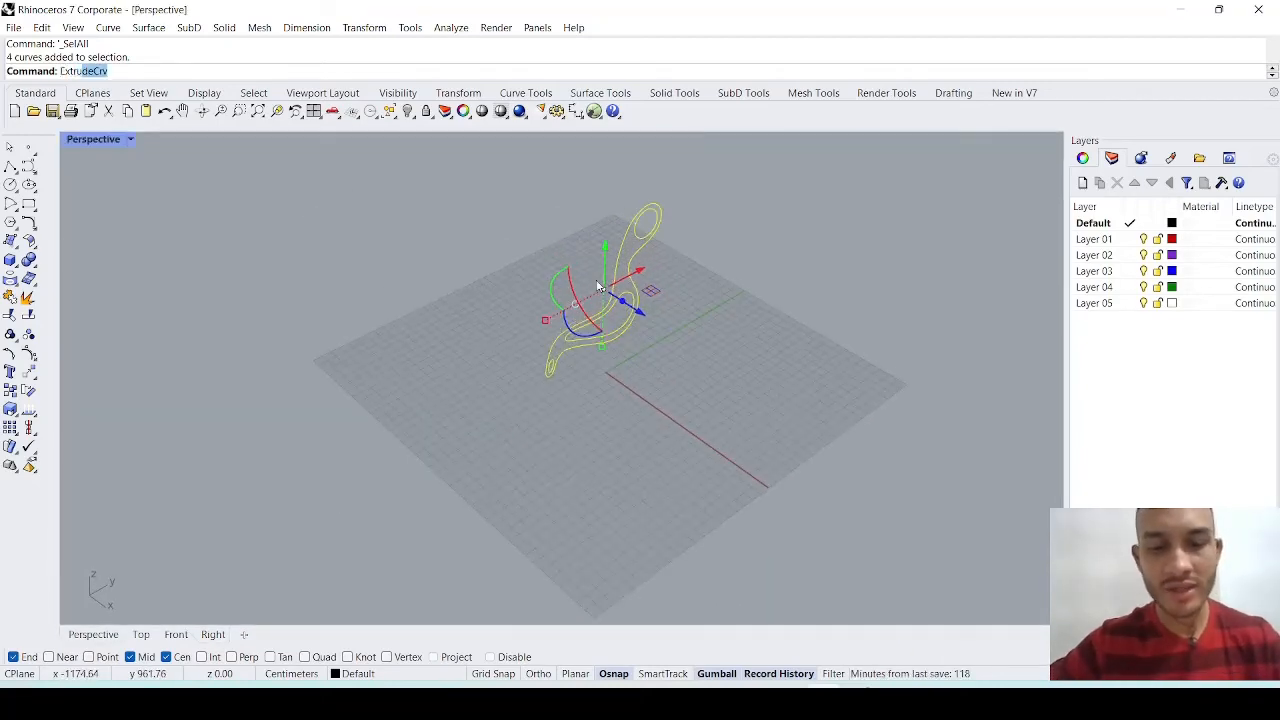
key(Return)
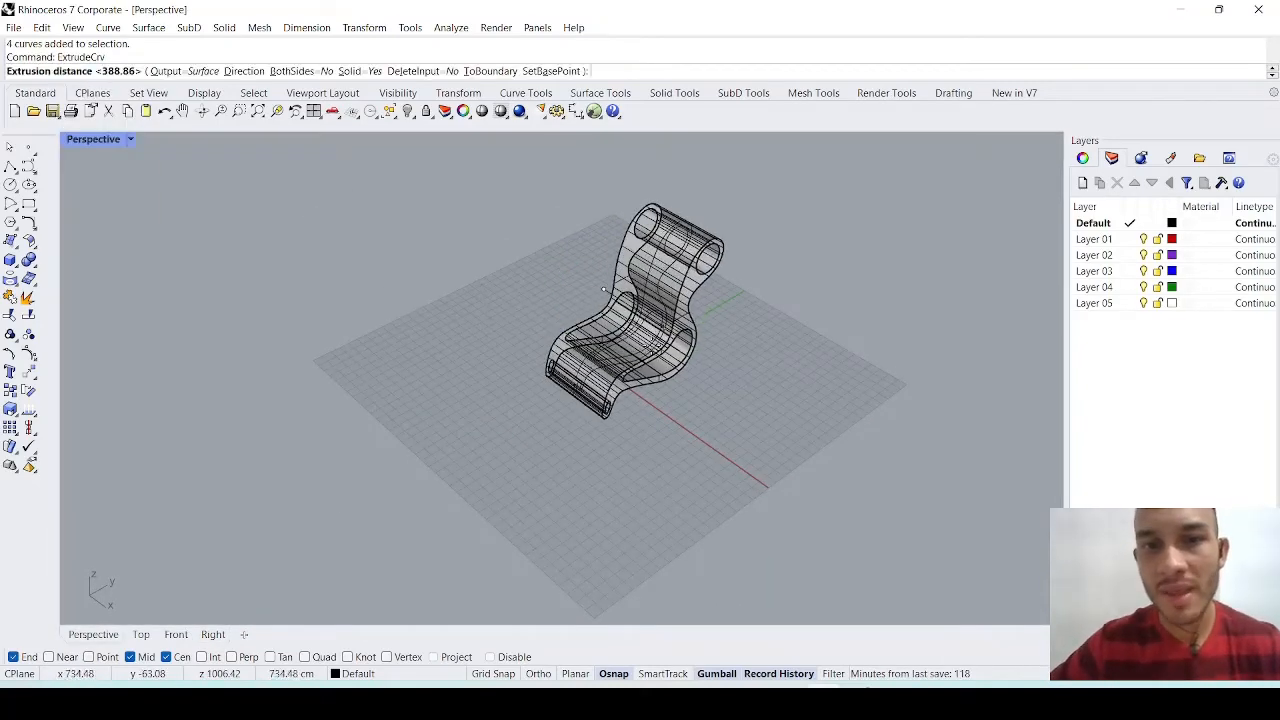
click(656, 352)
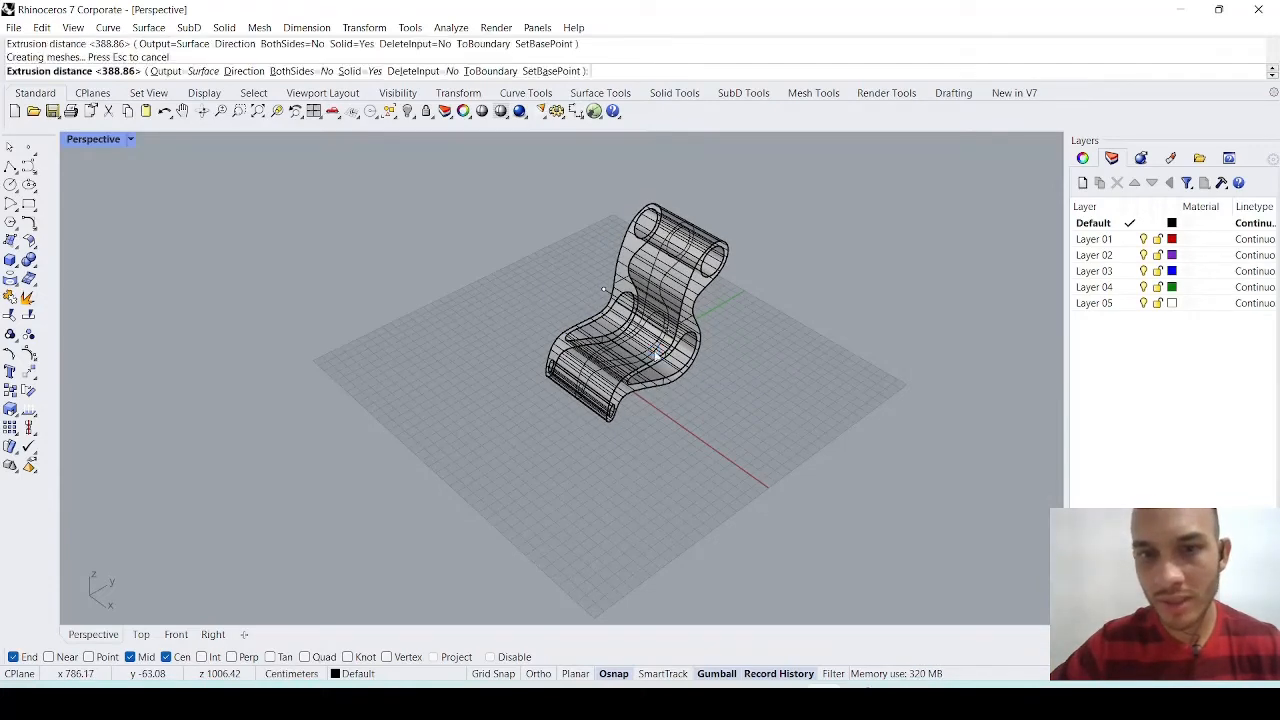
mouse_move(734, 449)
right_down()
mouse_move(651, 366)
mouse_move(623, 367)
mouse_move(684, 395)
right_up()
scroll(666, 370, up, 2)
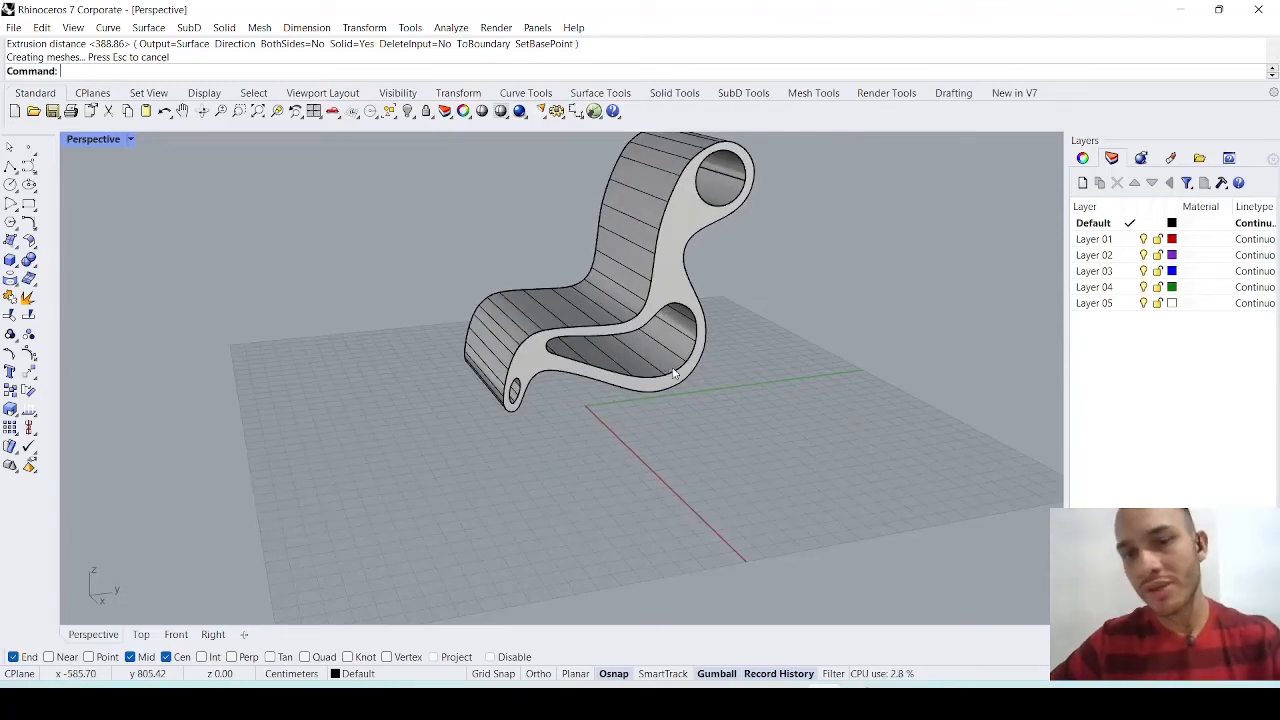
Switch to the exercise PDF and examine the lower and front openings in the armchair photo, with the drawing pen activated
key(alt+Tab)
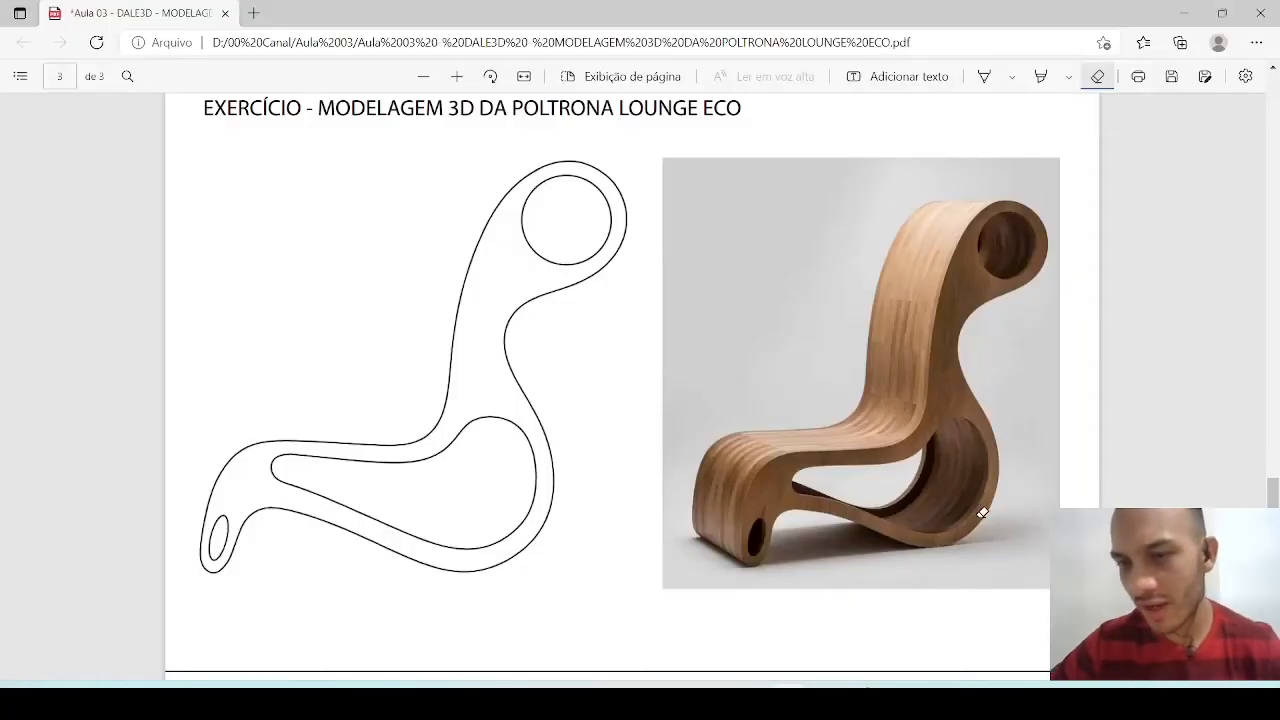
scroll(982, 513, up, 1)
ctrl+scroll(957, 592, up, 3)
scroll(955, 574, down, 2)
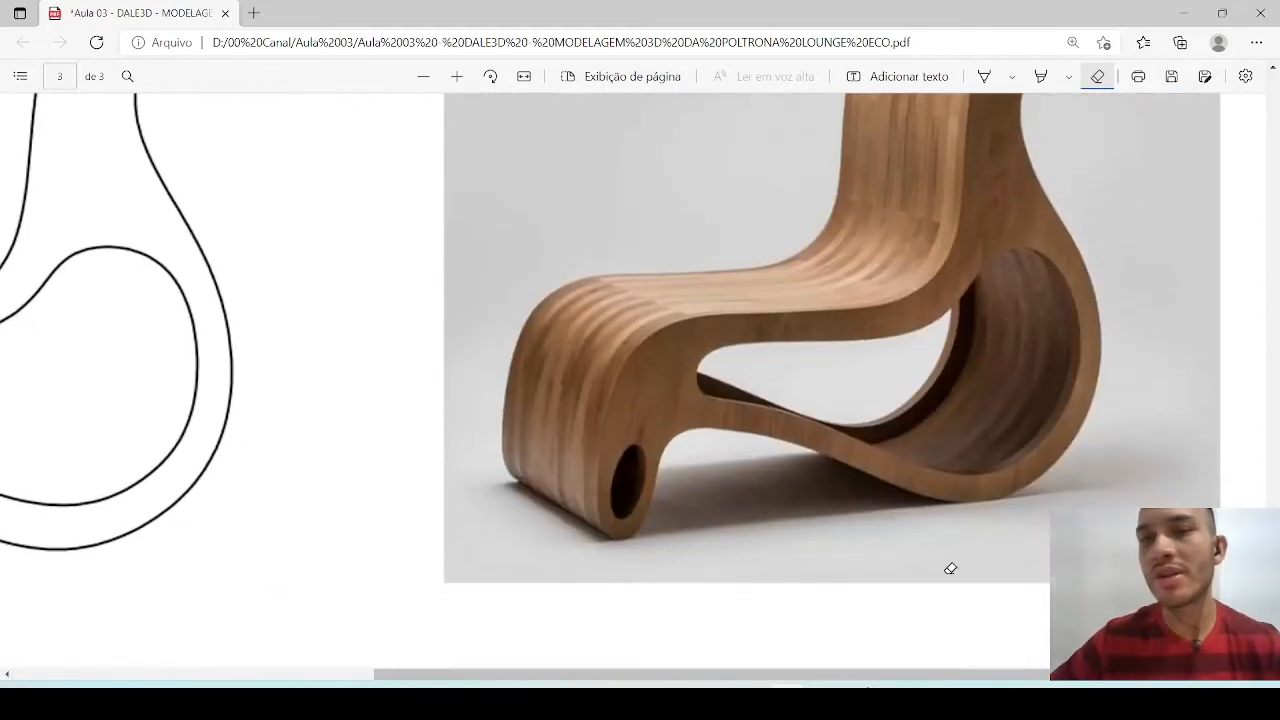
click(984, 78)
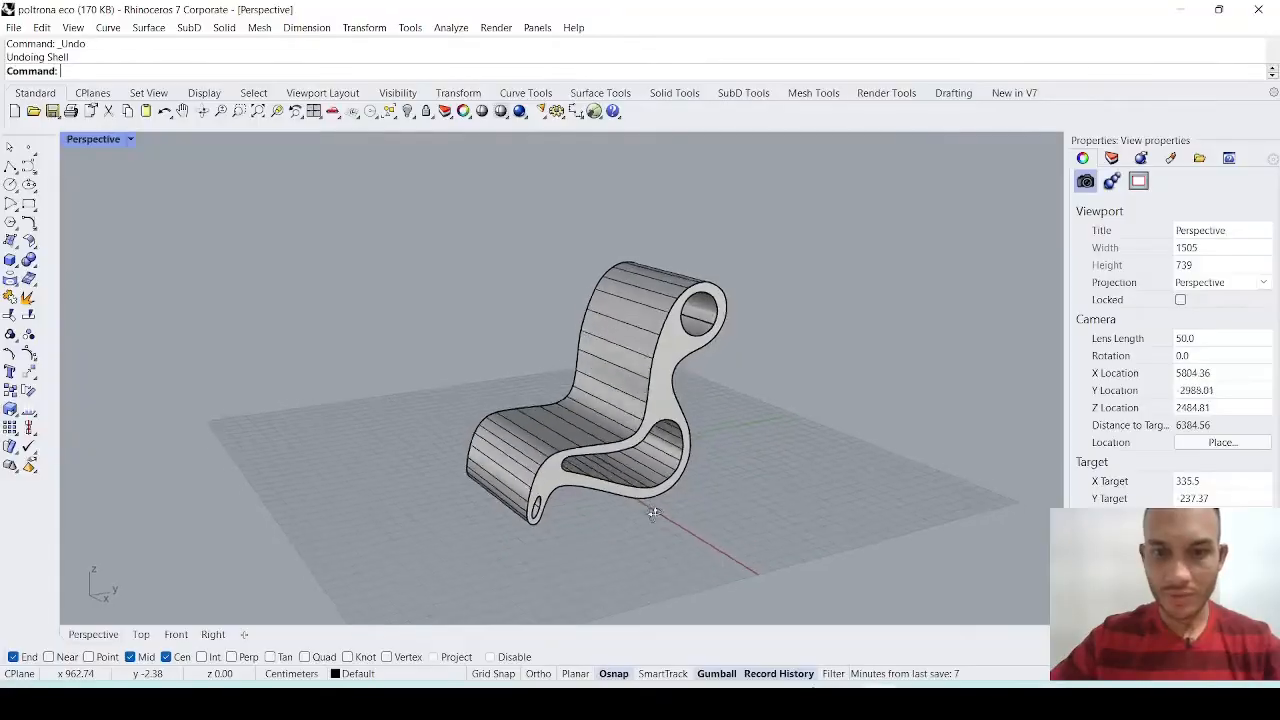
In Rhino, shell the chair solid with a thickness of 8, removing the inner faces of the headrest, lower and front openings
scroll(647, 506, up, 4)
scroll(657, 412, up, 2)
right_drag(657, 412, 700, 429)
scroll(700, 429, up, 5)
scroll(652, 406, down, 5)
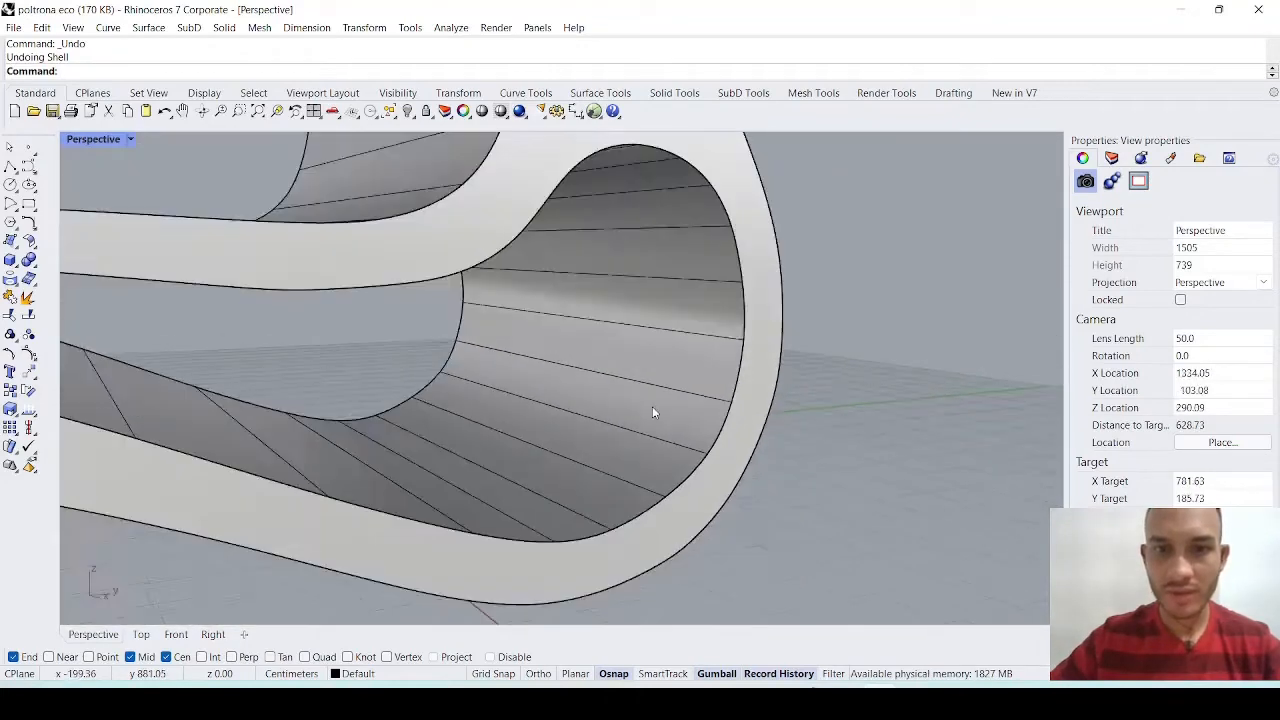
scroll(653, 408, down, 2)
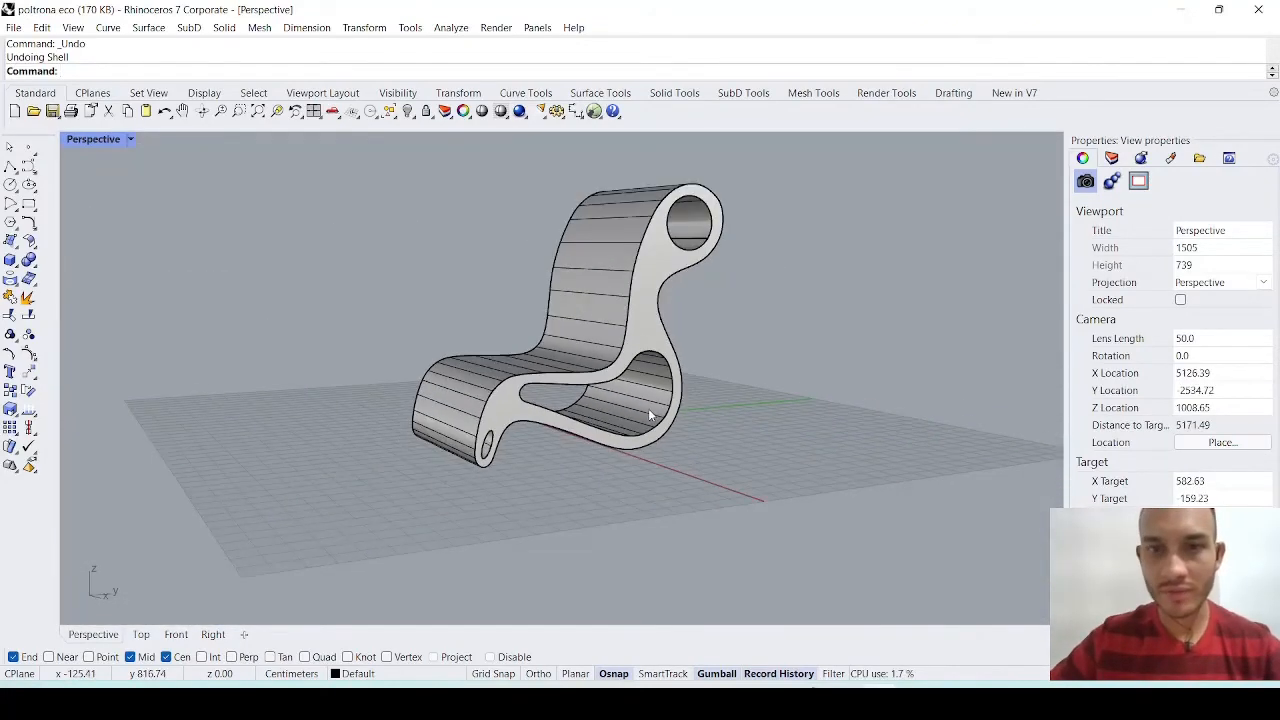
right_drag(651, 409, 639, 422)
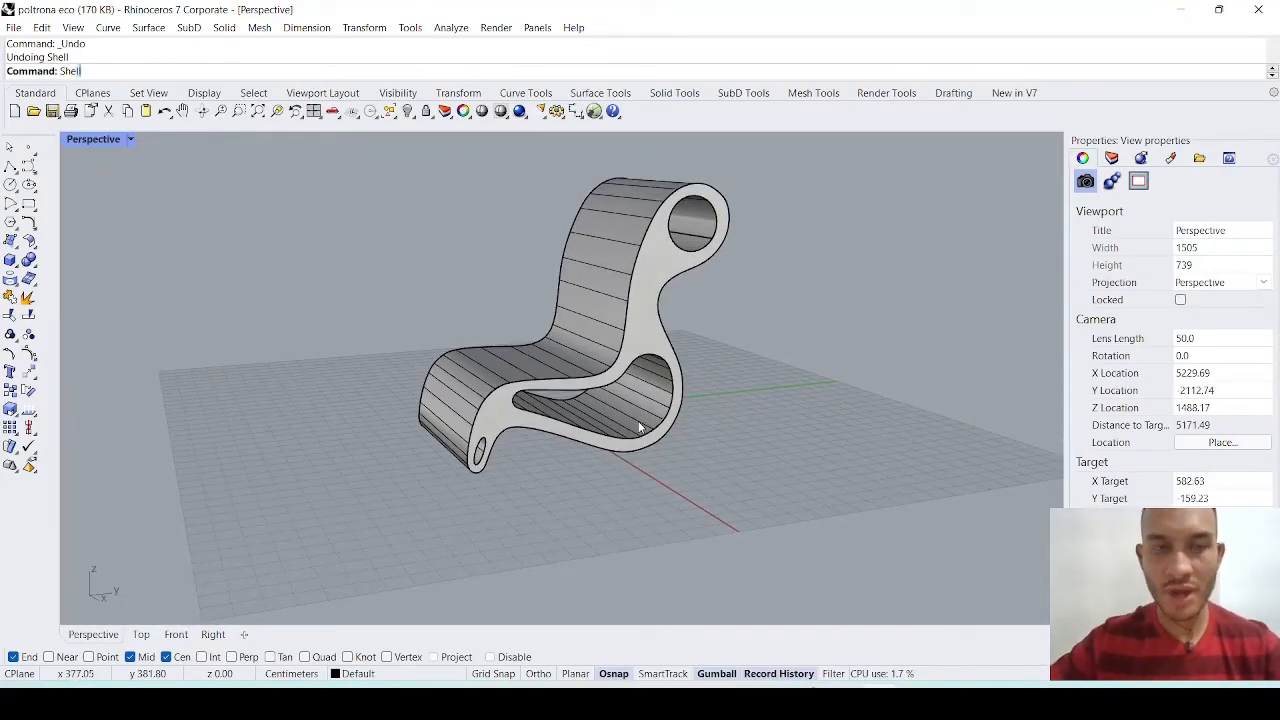
key(Return)
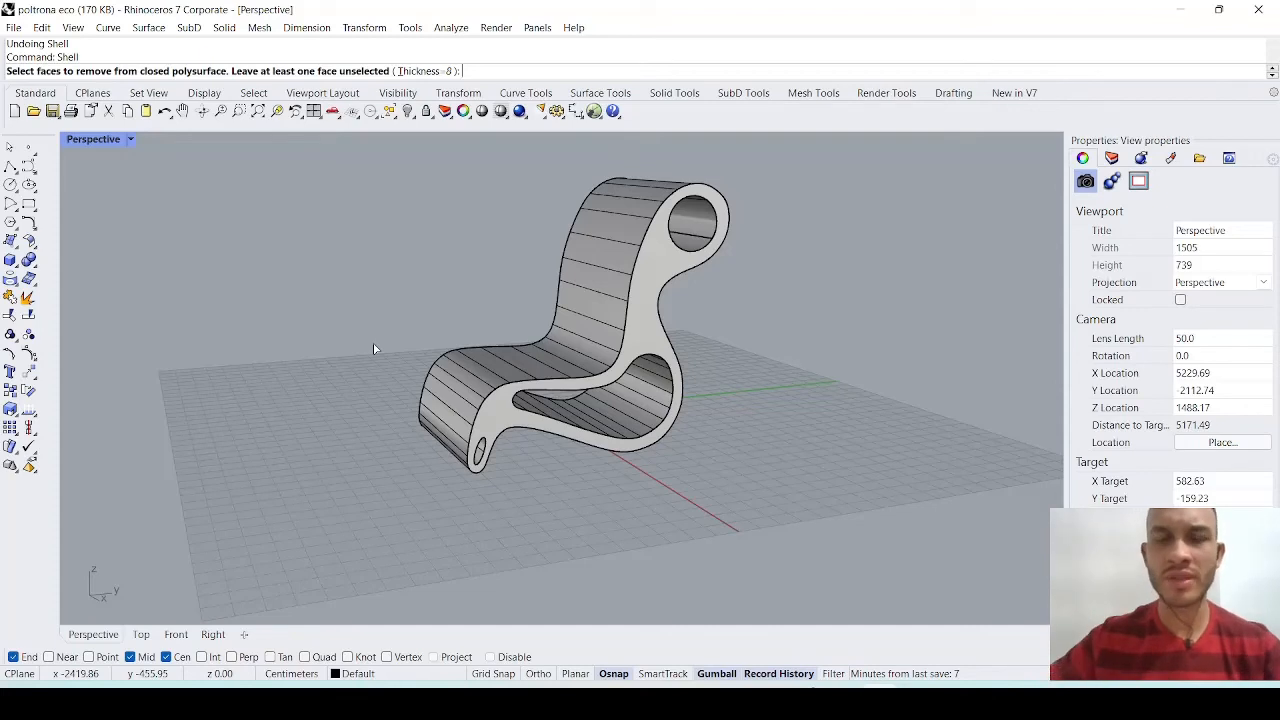
scroll(583, 340, down, 3)
scroll(550, 336, up, 5)
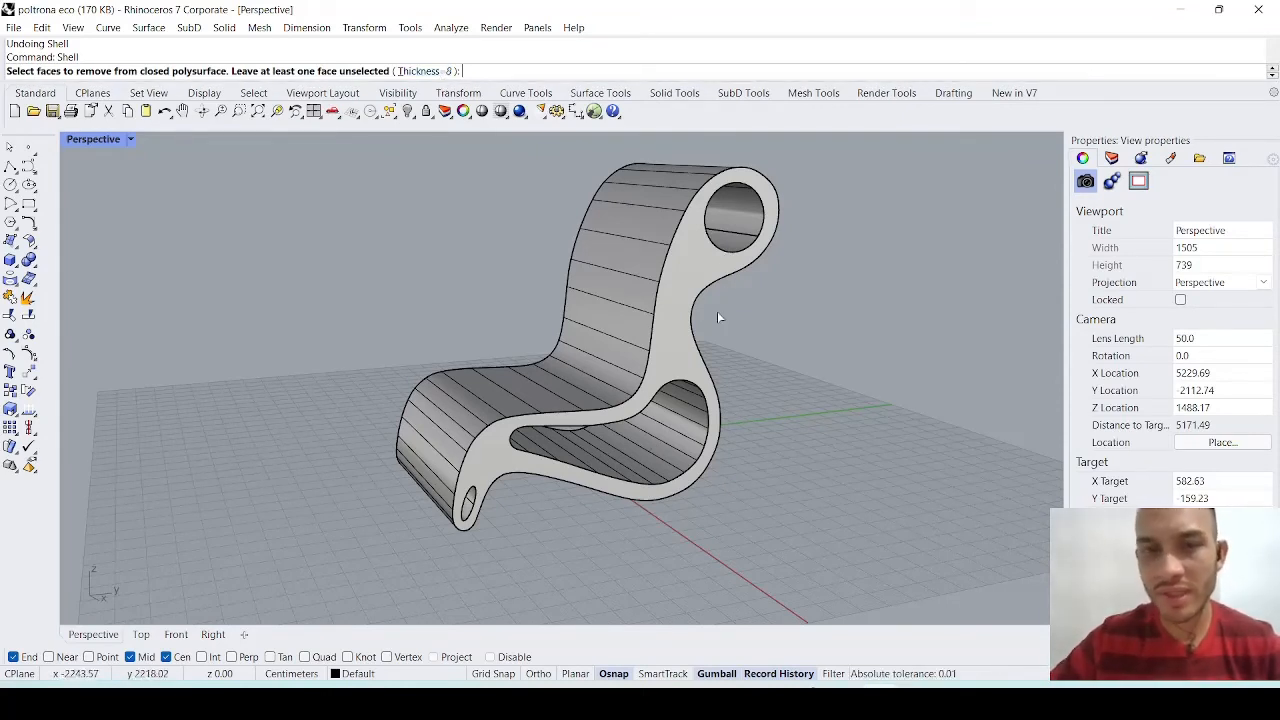
click(736, 224)
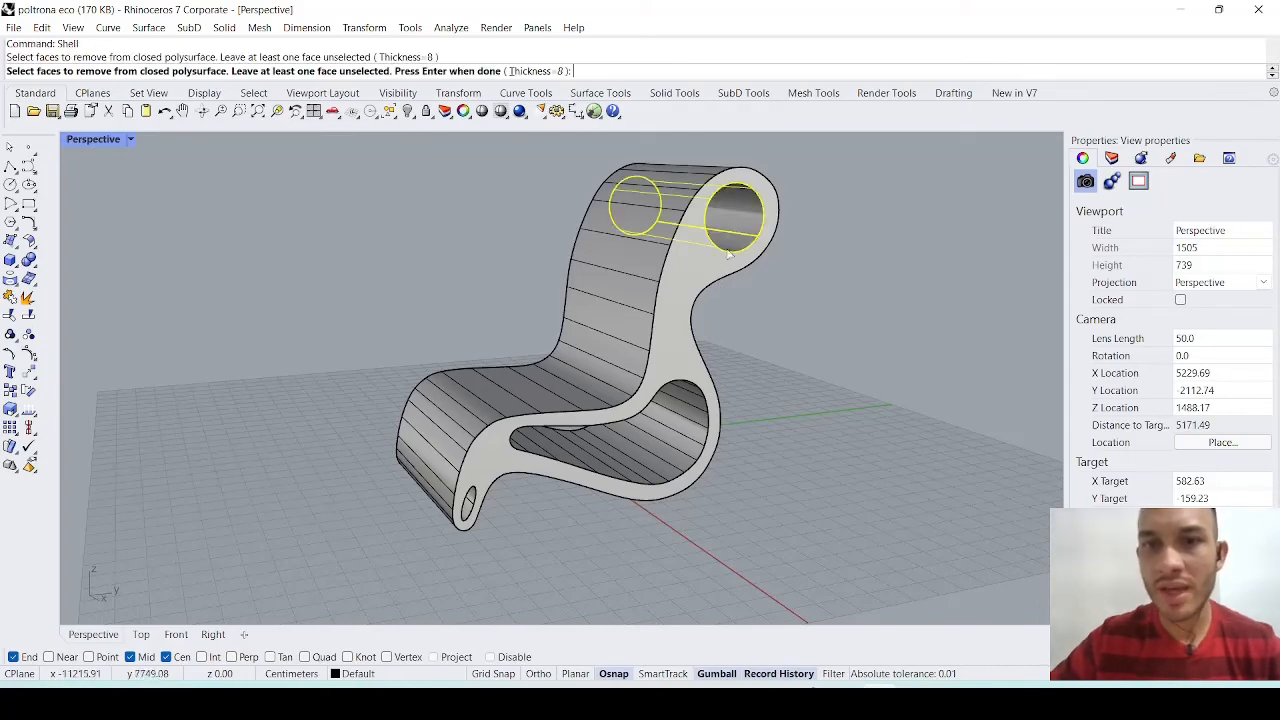
click(600, 450)
scroll(474, 507, up, 3)
click(474, 507)
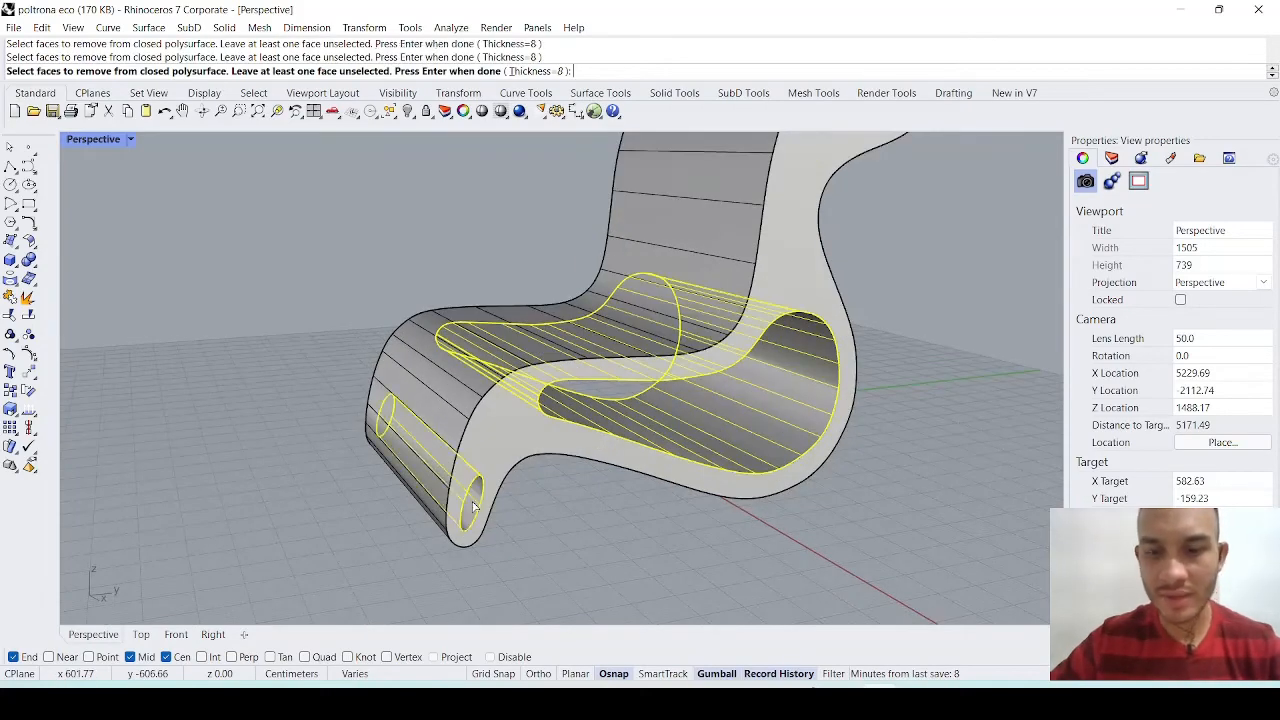
scroll(474, 507, down, 3)
key(Return)
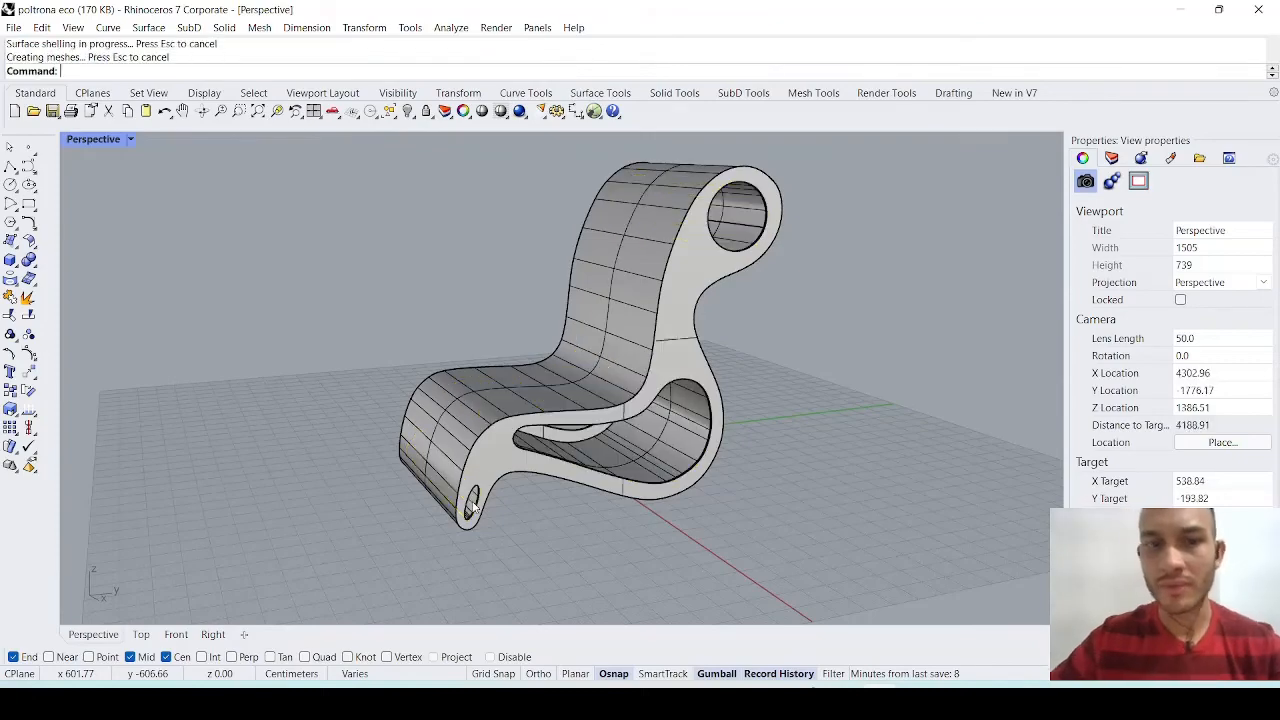
Examine the shelled chair's side rims and hollow interior at the headrest and lower openings from several angles
scroll(633, 466, up, 10)
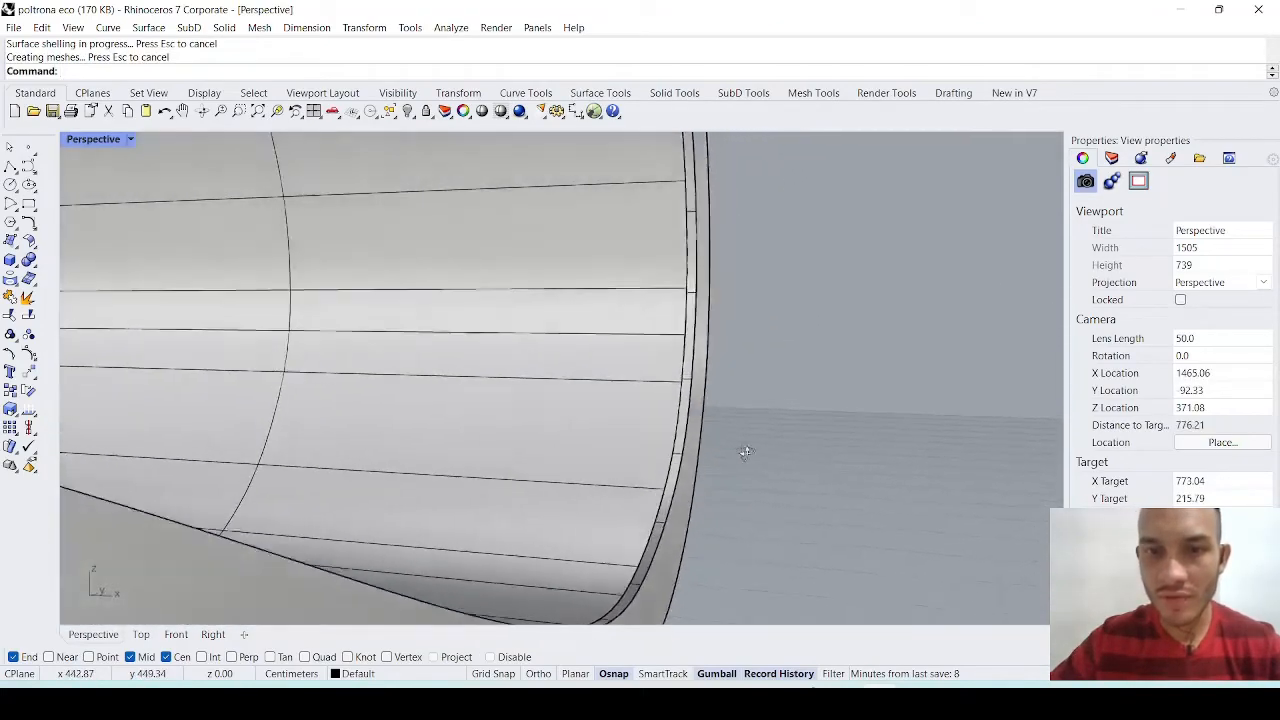
right_drag(745, 452, 606, 454)
scroll(603, 462, down, 12)
scroll(668, 286, up, 12)
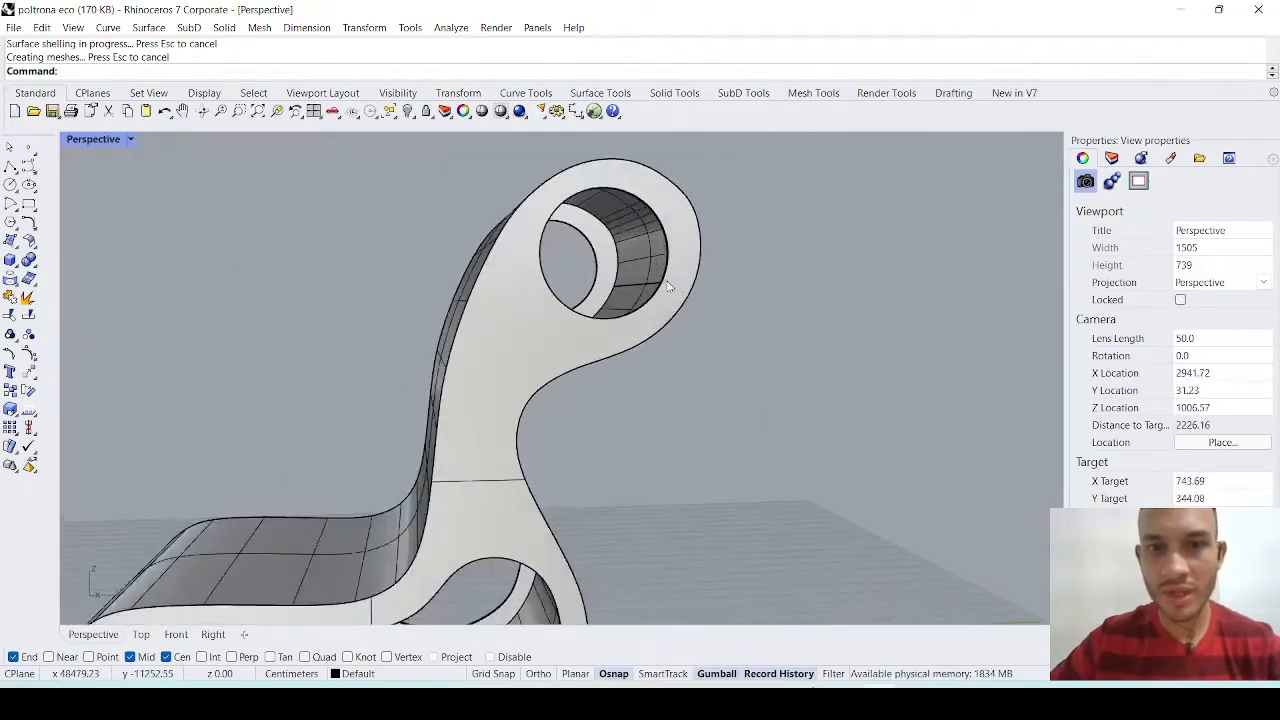
right_drag(565, 308, 585, 335)
scroll(571, 263, down, 18)
scroll(418, 436, up, 4)
scroll(420, 440, down, 4)
scroll(446, 374, up, 2)
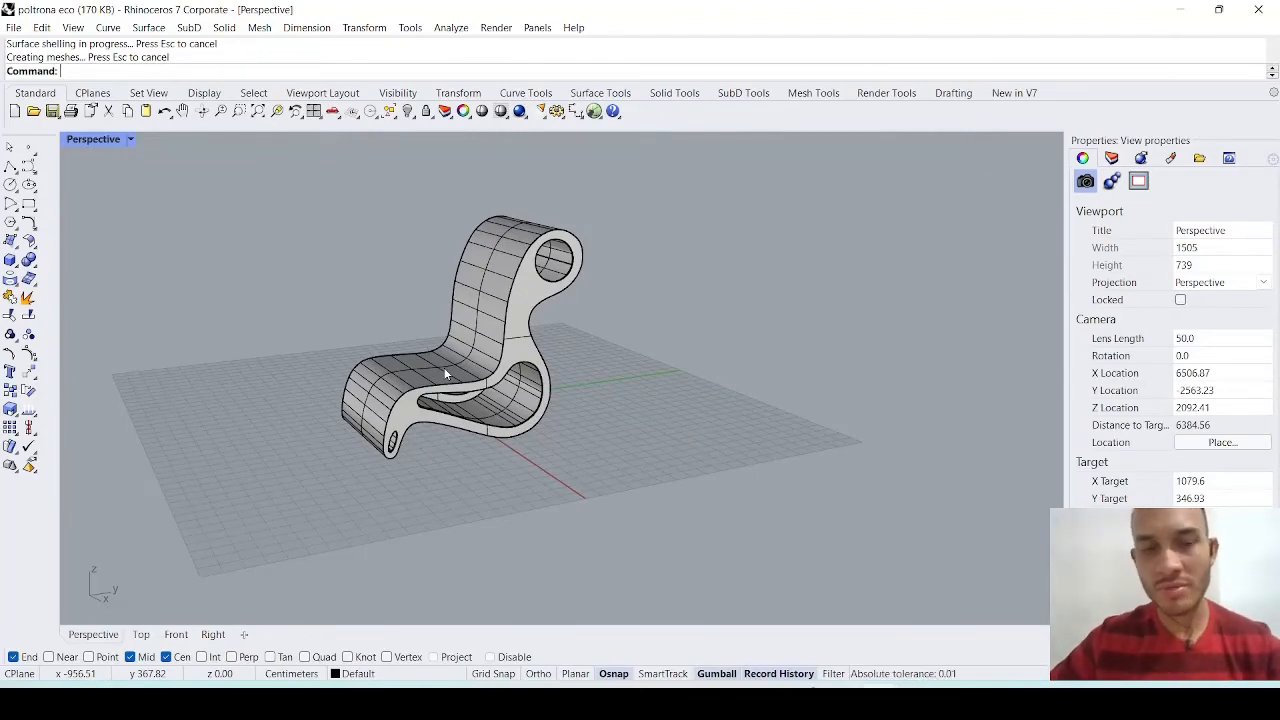
scroll(446, 374, up, 4)
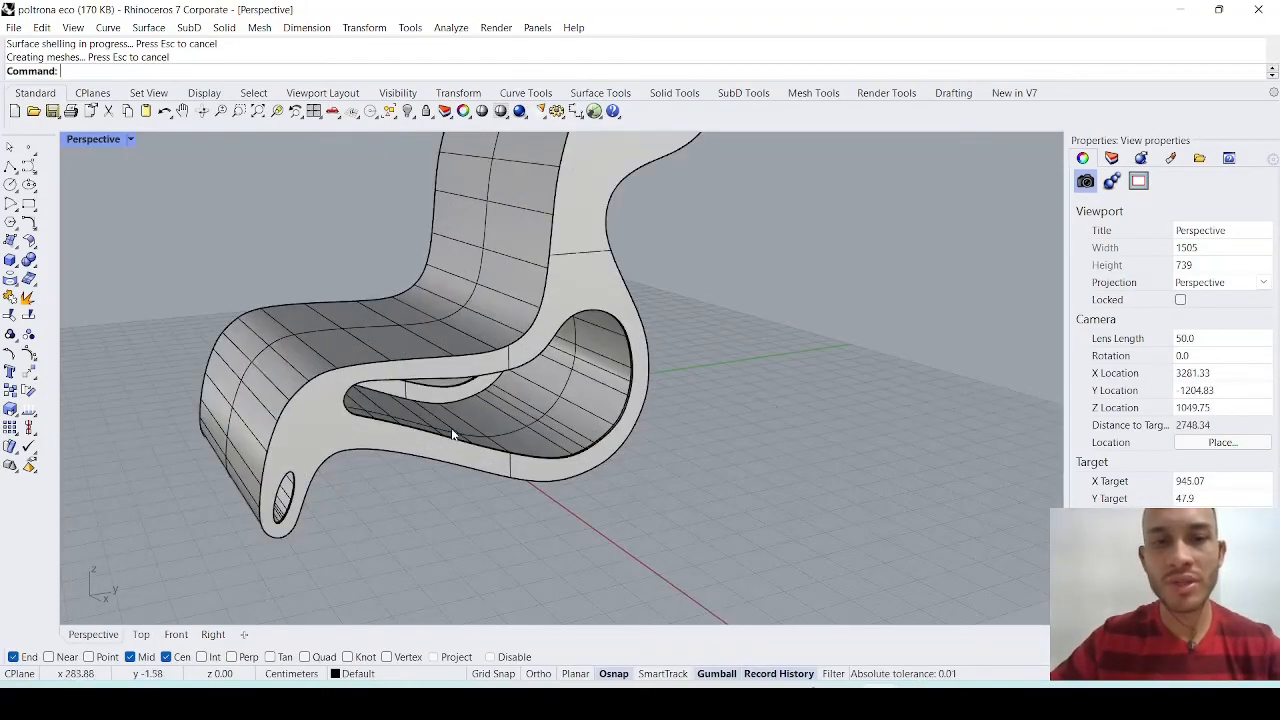
scroll(458, 458, up, 4)
scroll(457, 453, down, 8)
scroll(420, 414, up, 6)
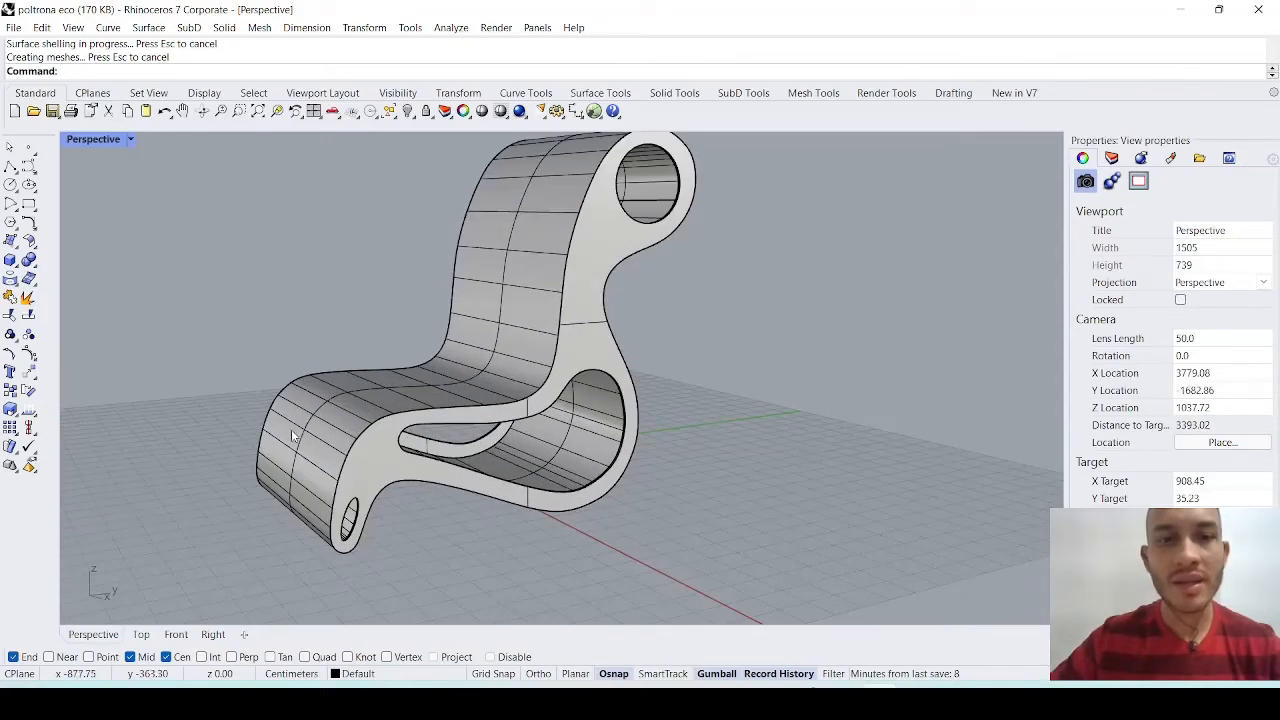
right_drag(291, 429, 569, 327)
scroll(452, 402, down, 6)
scroll(569, 327, up, 4)
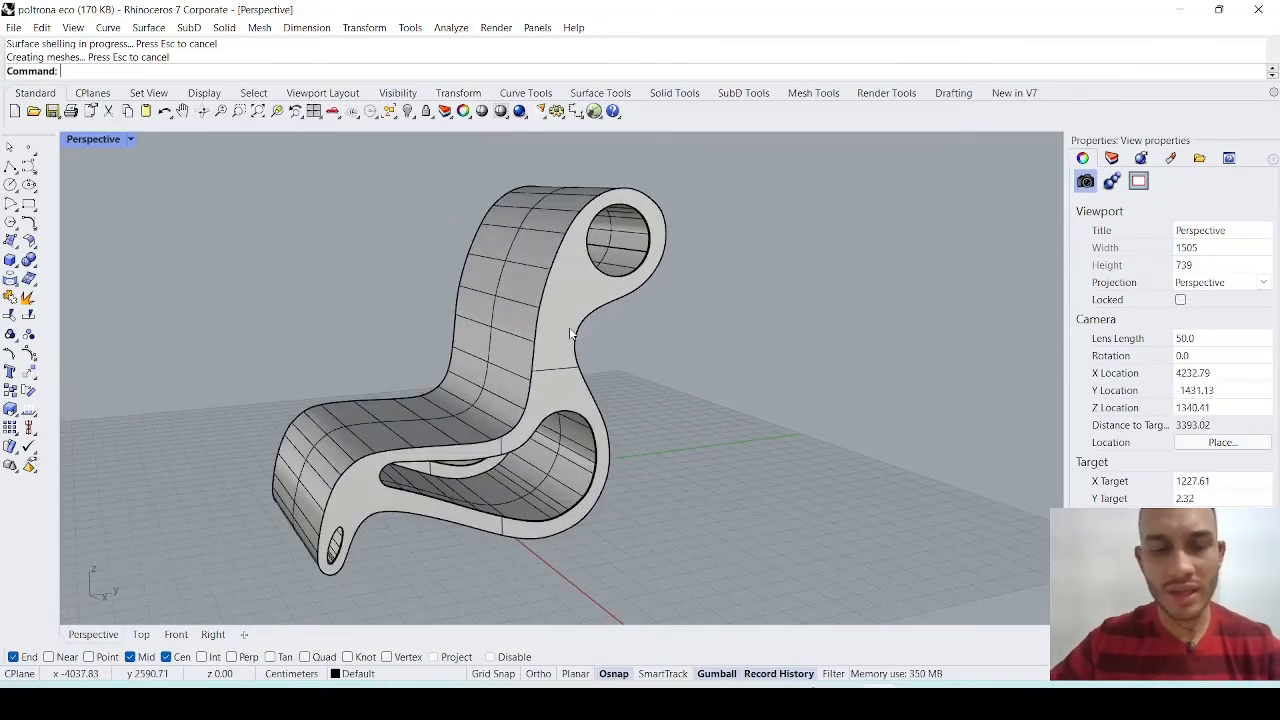
Fillet all the chair solid's side-rim and opening edges on both sides with FilletEdge at a radius of 2
text(Fille)
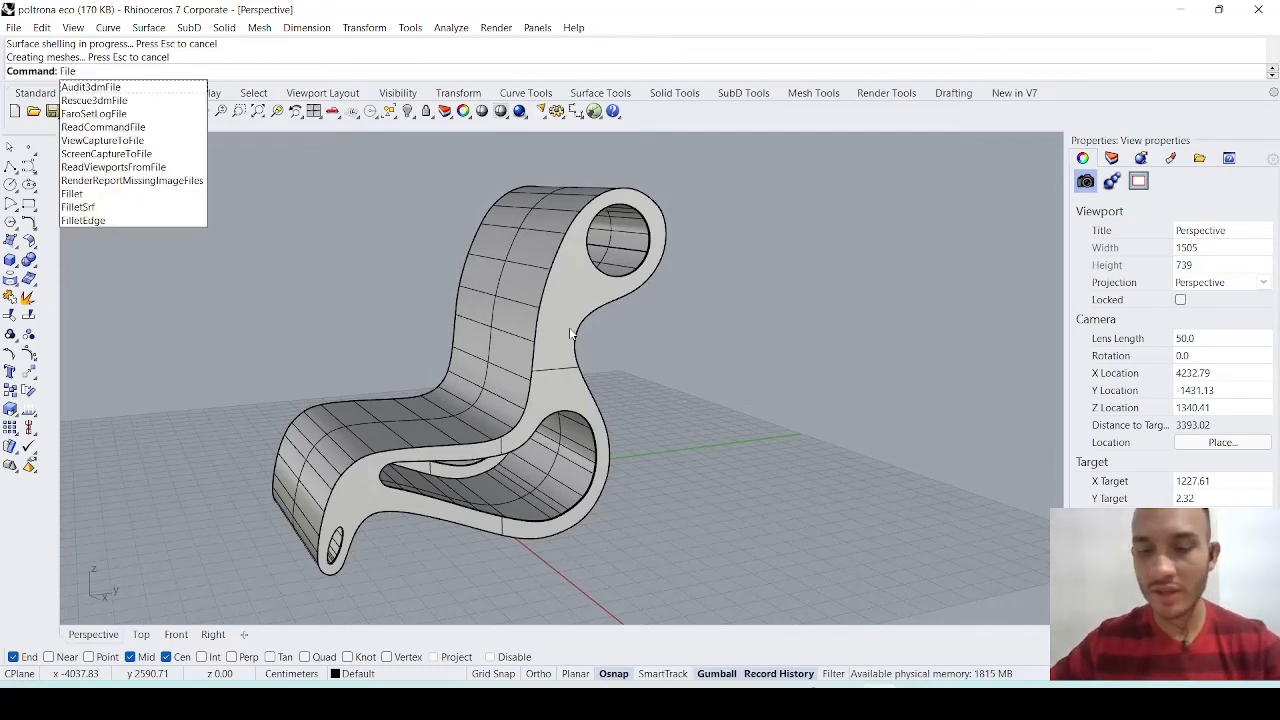
key(BackSpace)
key(Down)
key(Down)
key(Down)
key(Down)
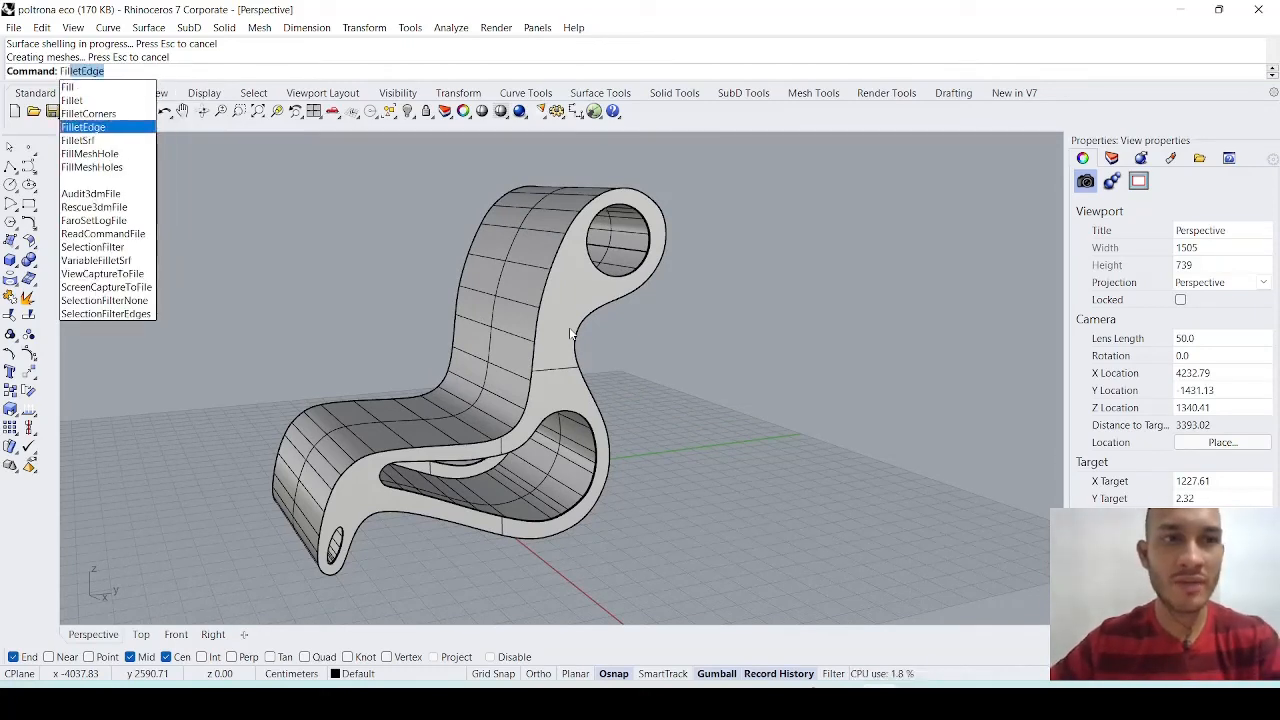
key(Return)
click(239, 72)
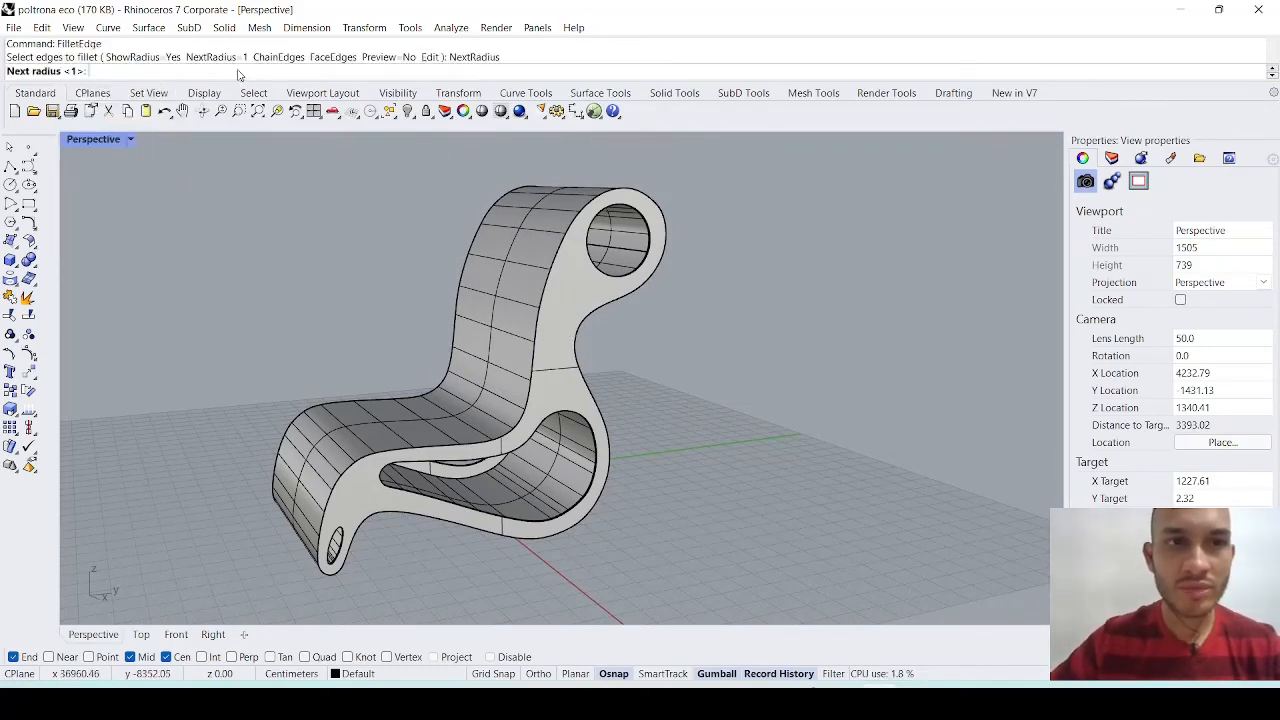
text(2)
key(Return)
scroll(421, 248, down, 3)
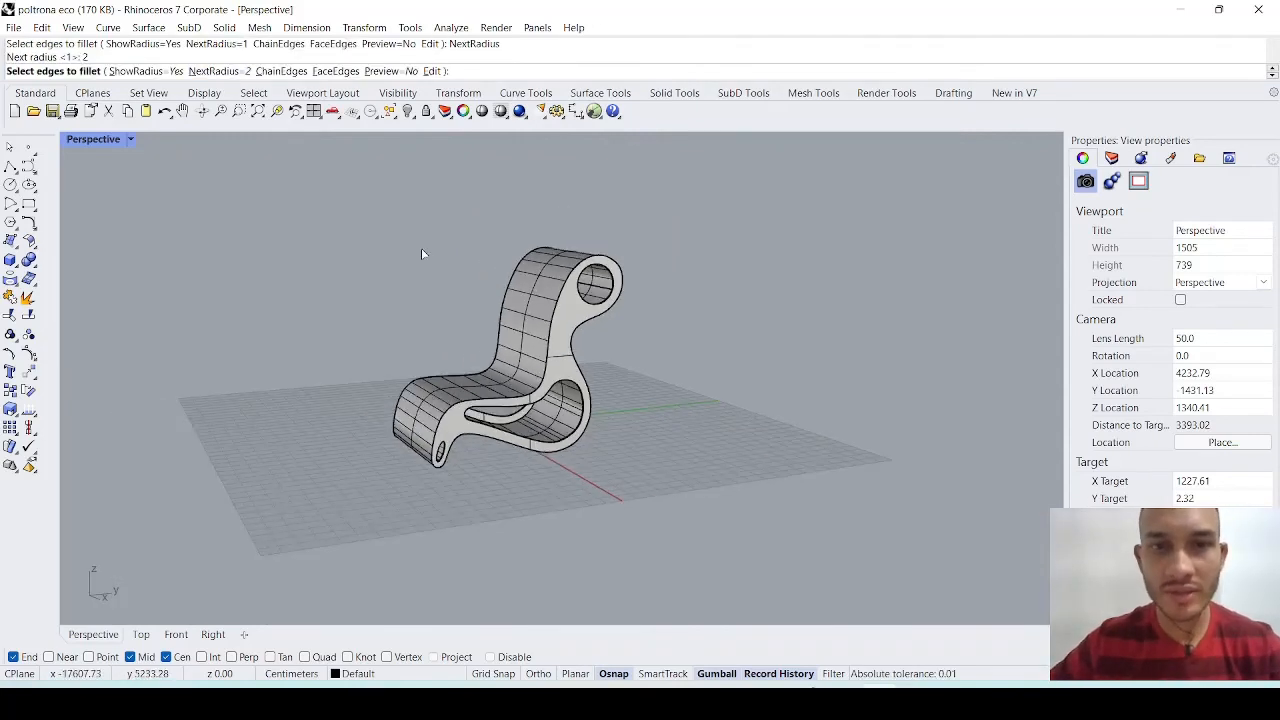
drag(286, 166, 701, 525)
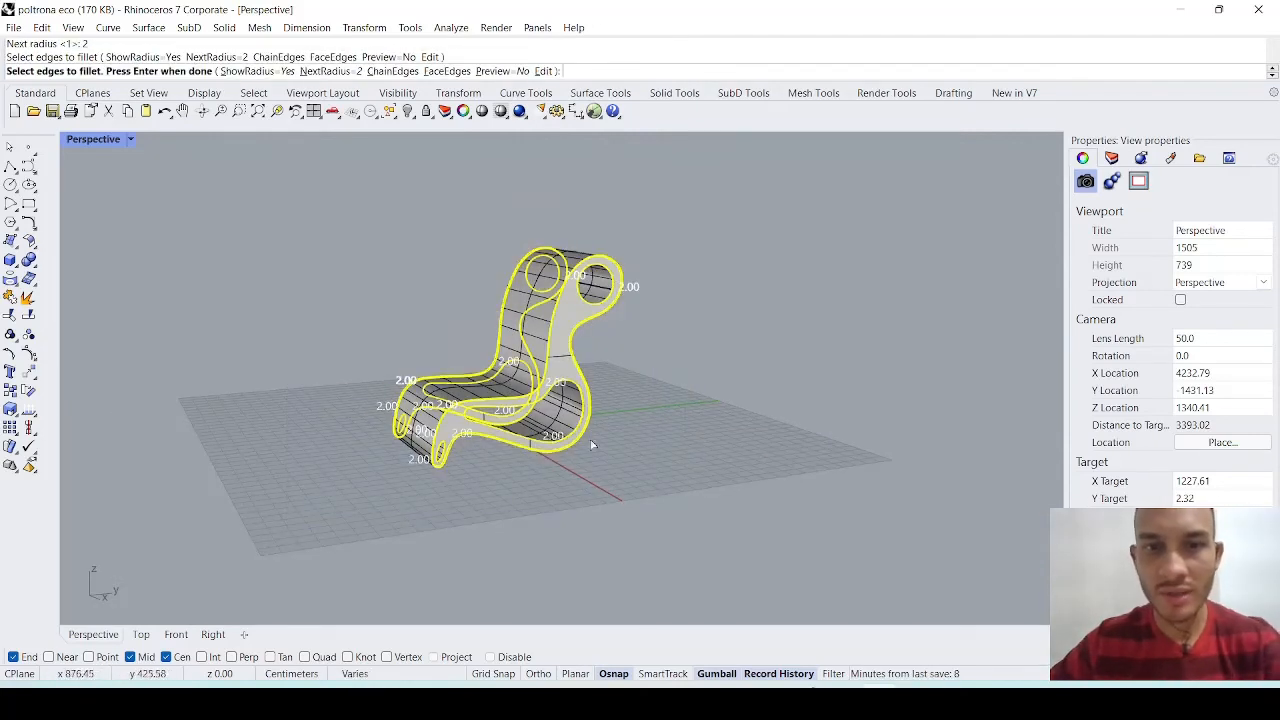
scroll(544, 373, up, 3)
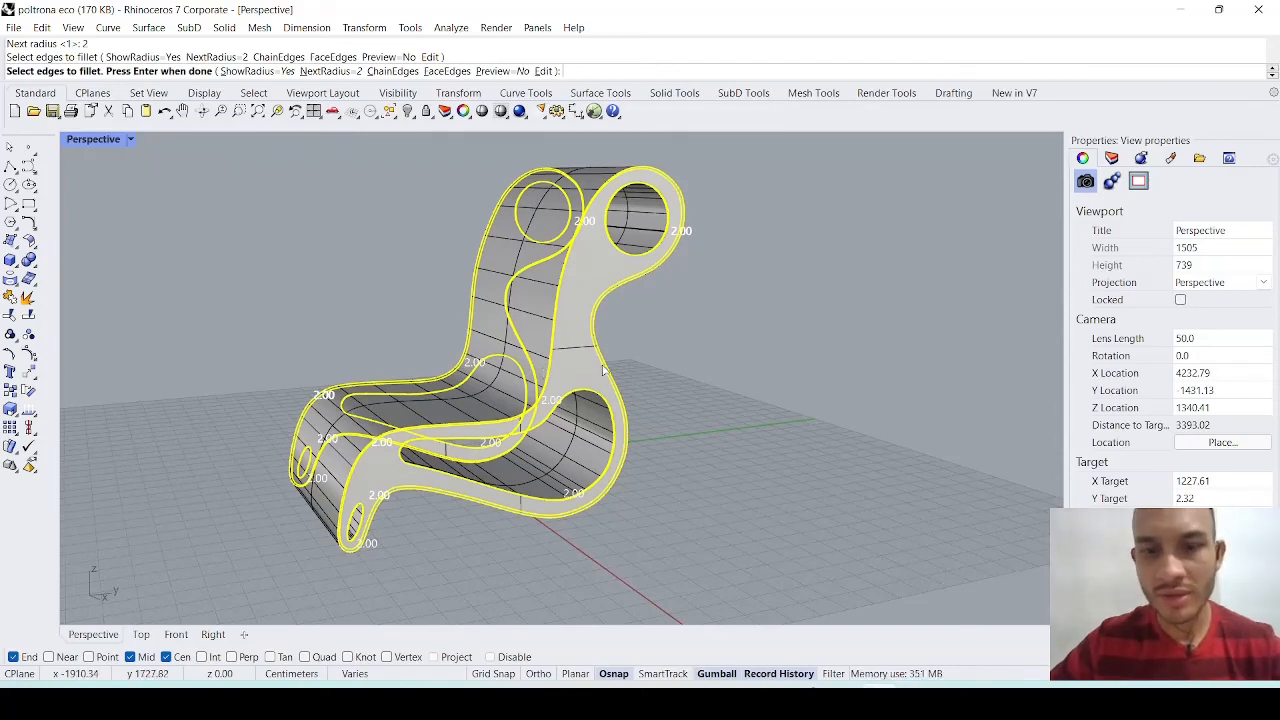
key(Return)
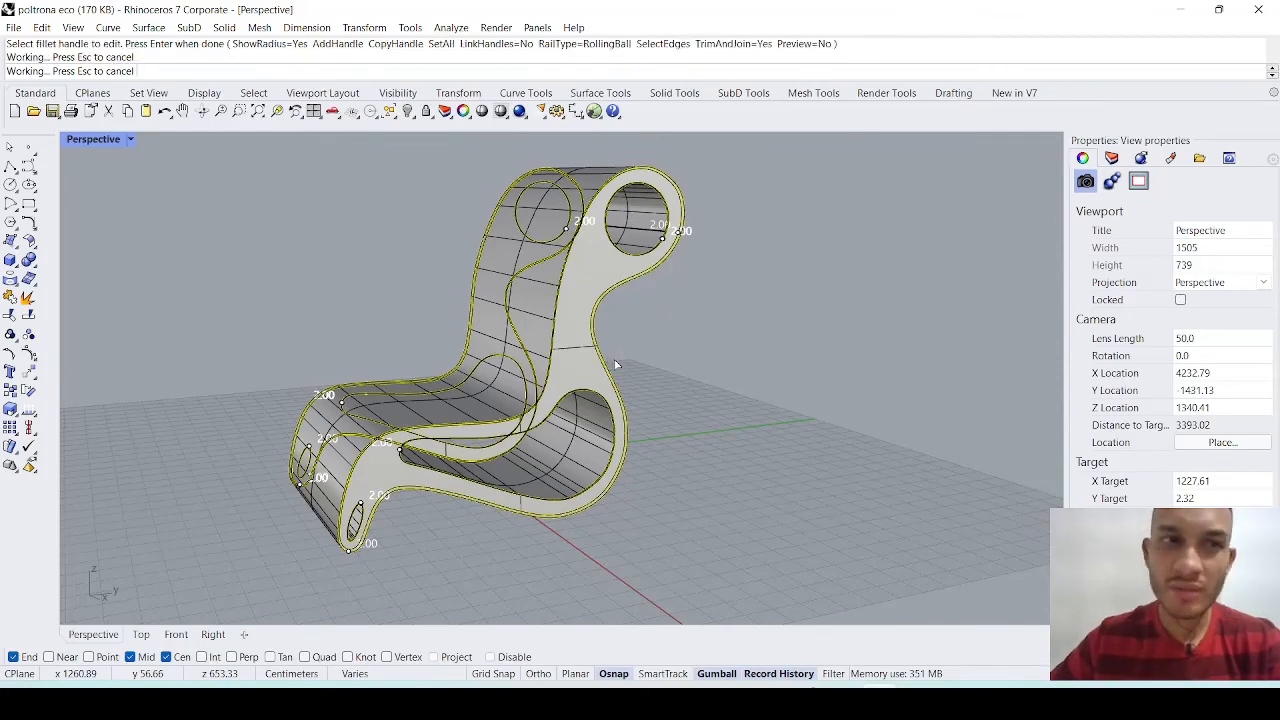
Examine the filleted side edge of the backrest up close and the whole chair from several angles and distances
scroll(537, 292, up, 4)
scroll(537, 295, up, 6)
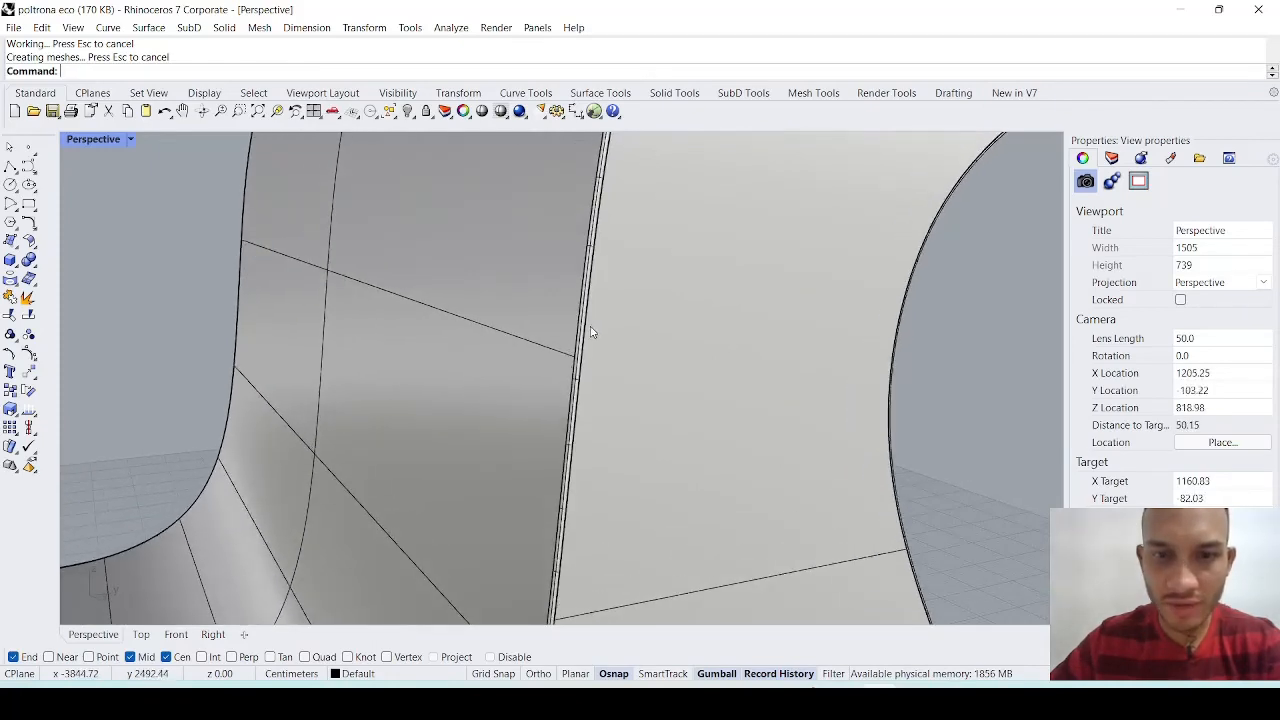
scroll(578, 357, down, 10)
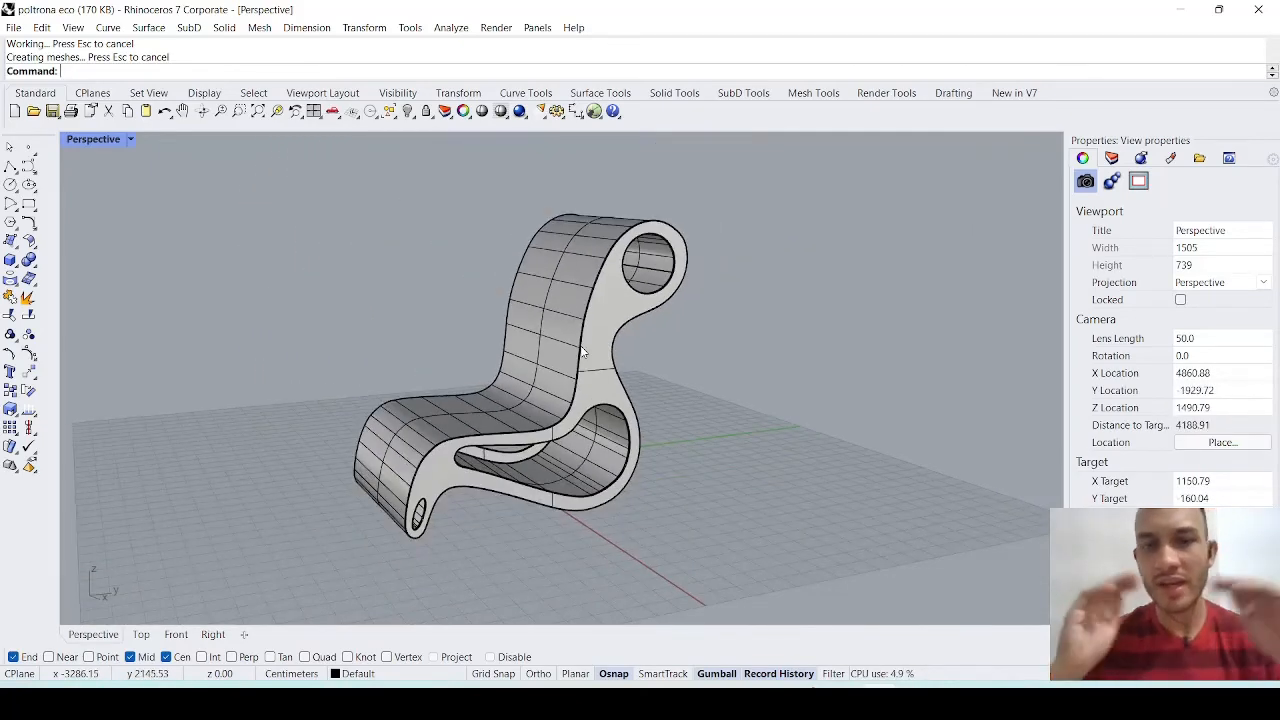
right_drag(583, 352, 628, 428)
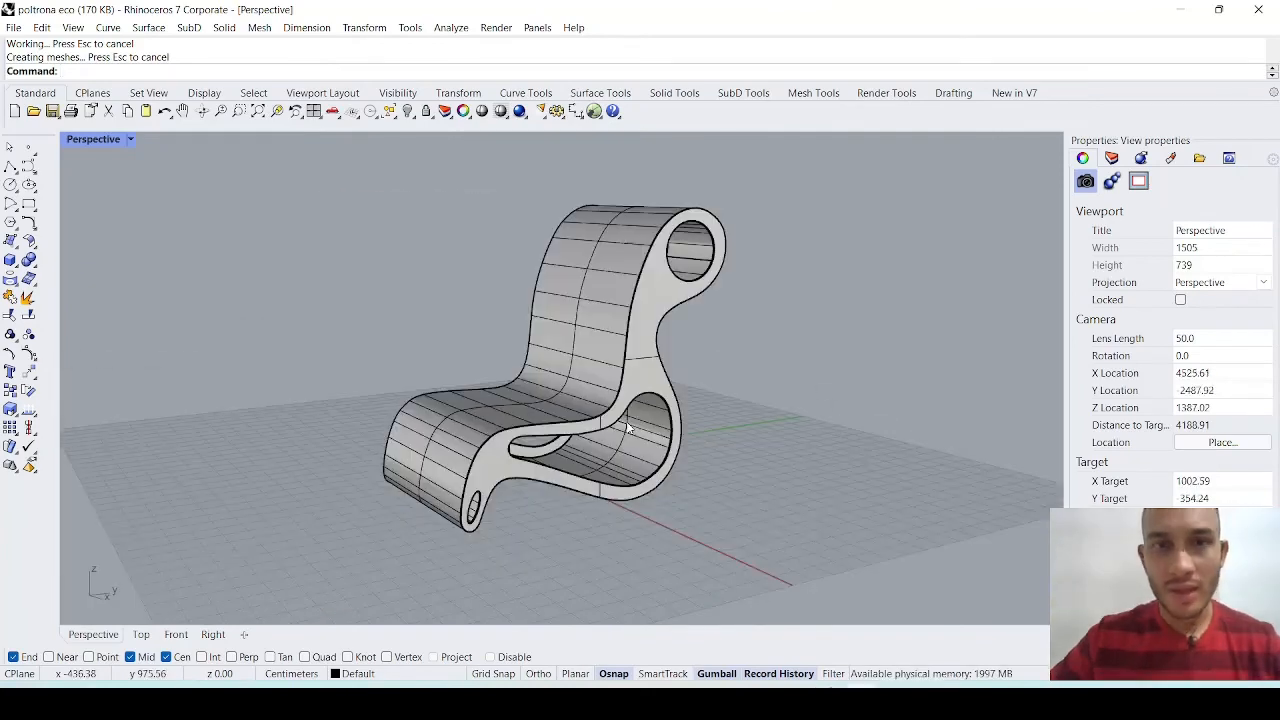
mouse_move(726, 430)
right_down()
mouse_move(812, 430)
mouse_move(708, 428)
right_up()
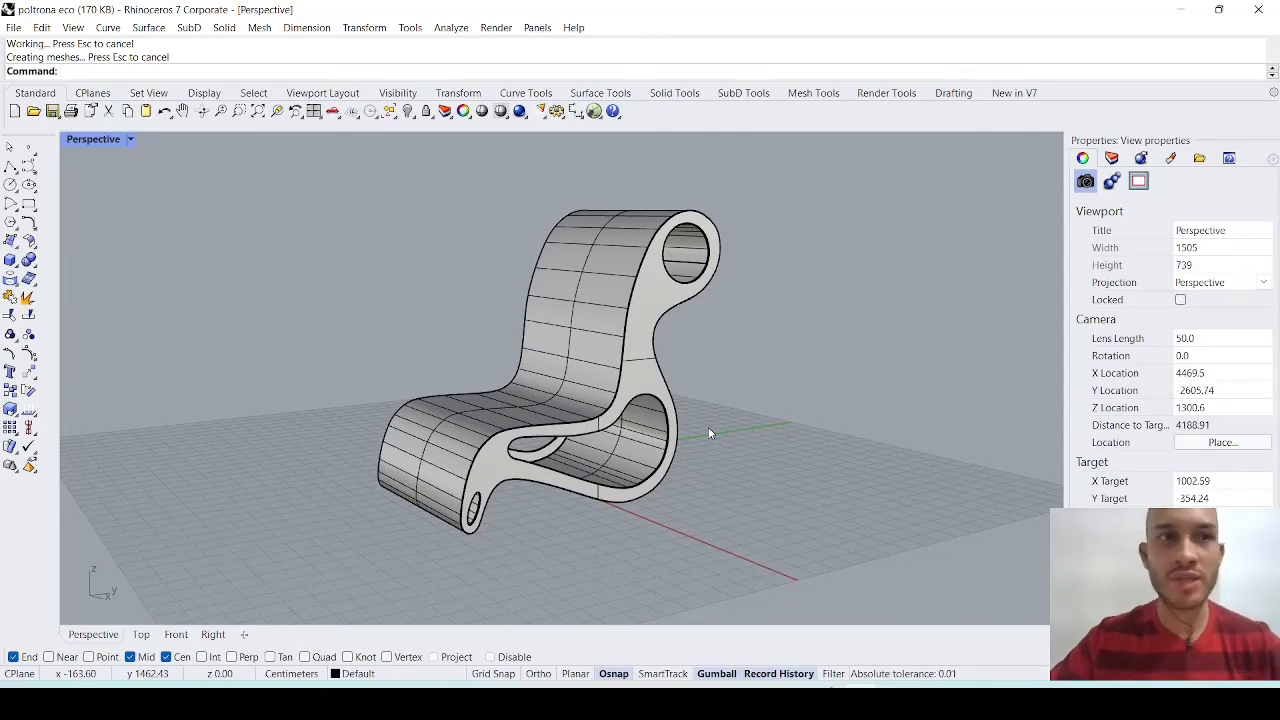
right_drag(708, 427, 712, 441)
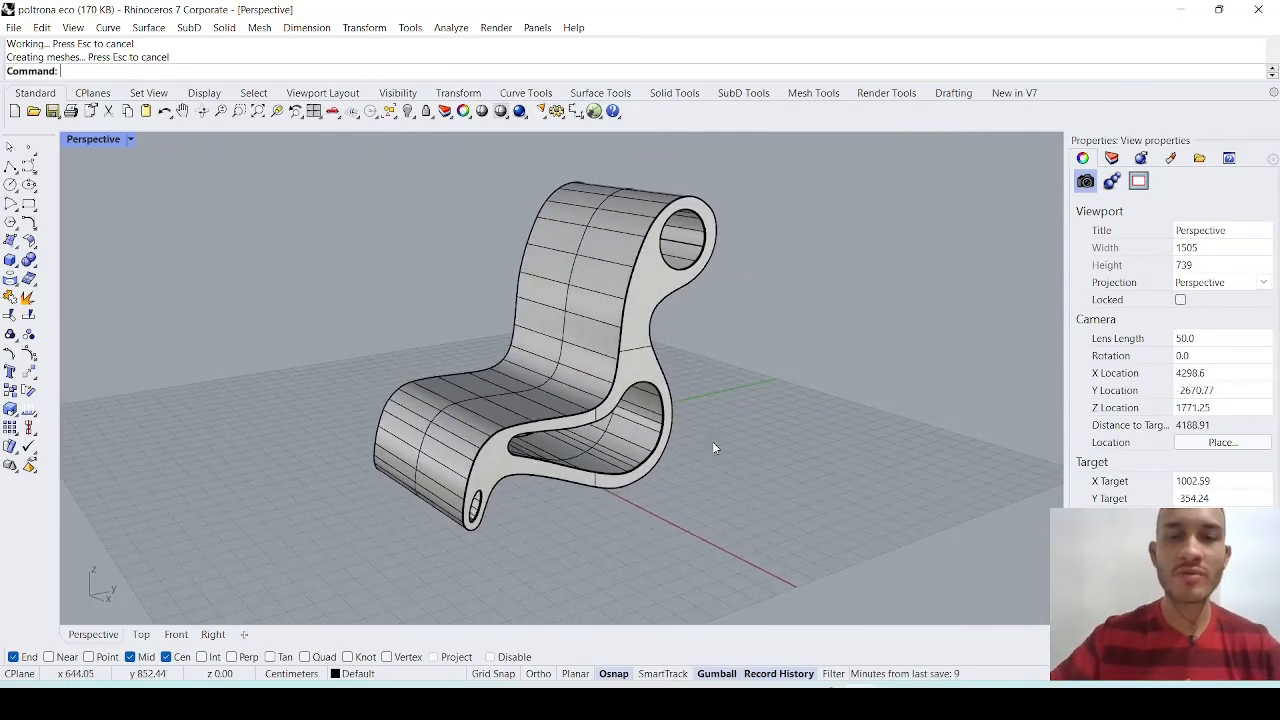
scroll(712, 443, down, 2)
shift+right_drag(652, 405, 612, 380)
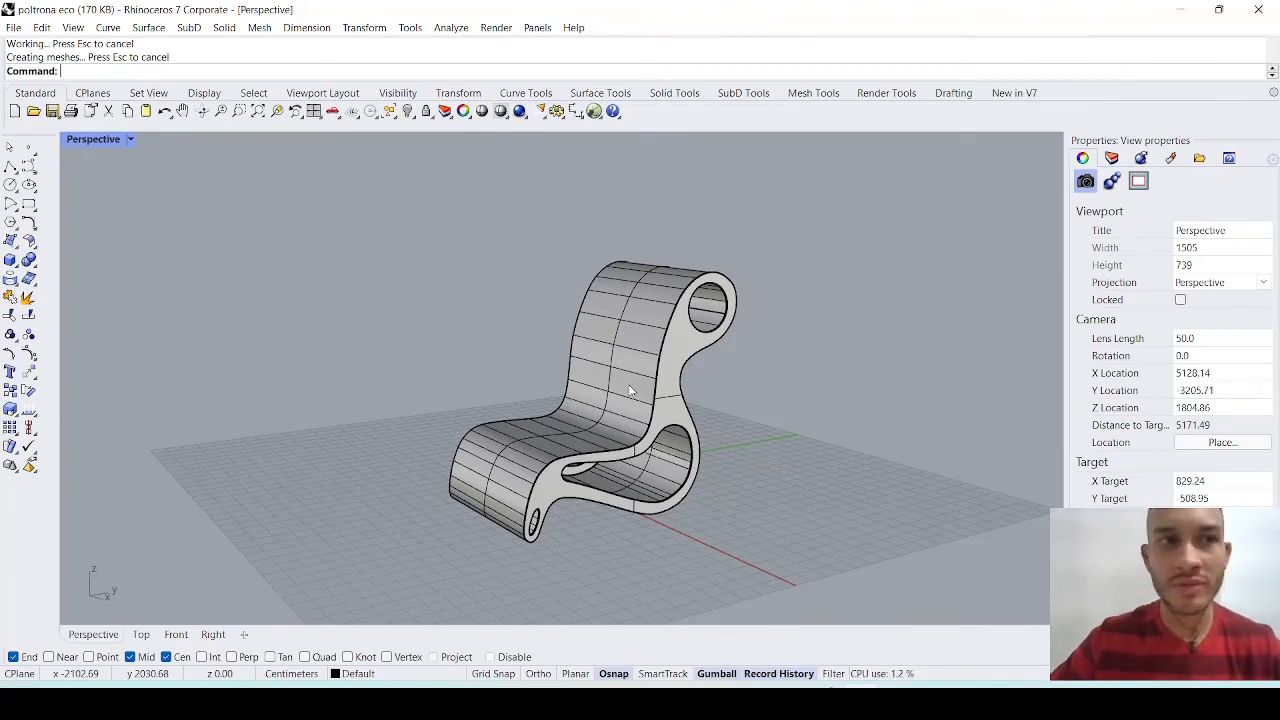
scroll(630, 390, down, 5)
scroll(612, 432, up, 5)
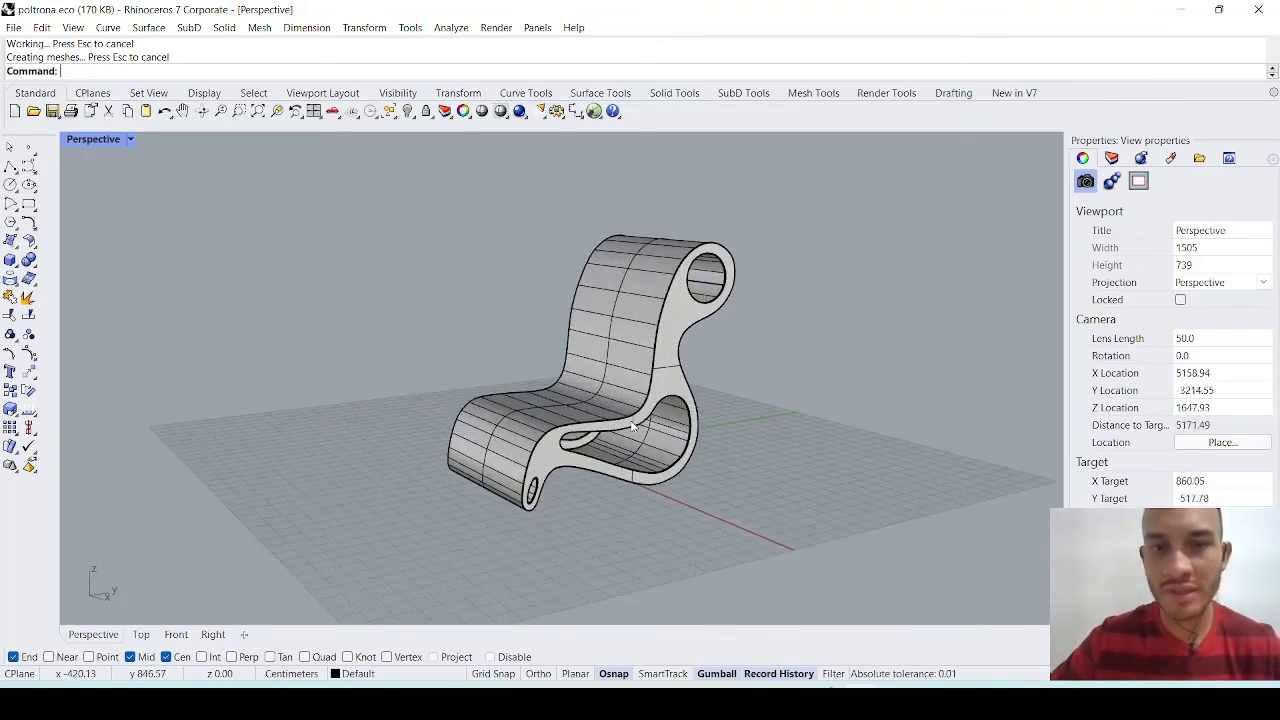
mouse_move(560, 431)
right_down()
mouse_move(805, 435)
mouse_move(574, 432)
right_up()
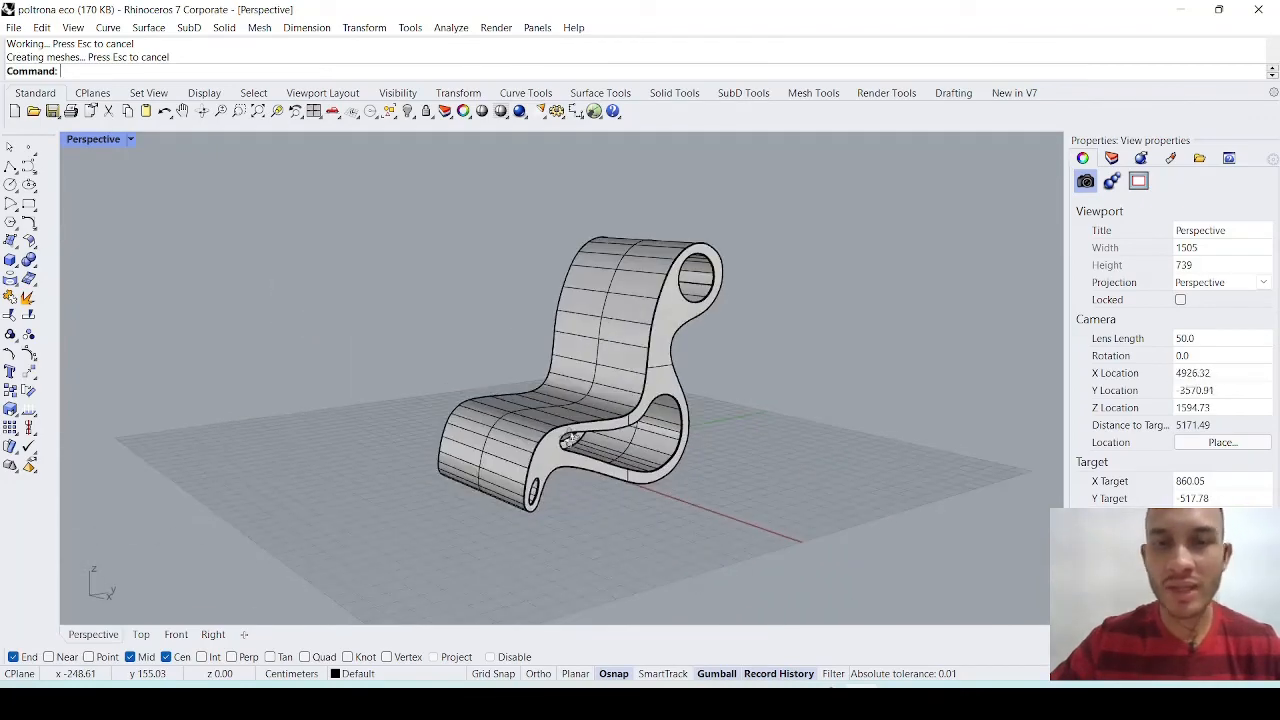
scroll(574, 432, up, 2)
scroll(574, 432, up, 2)
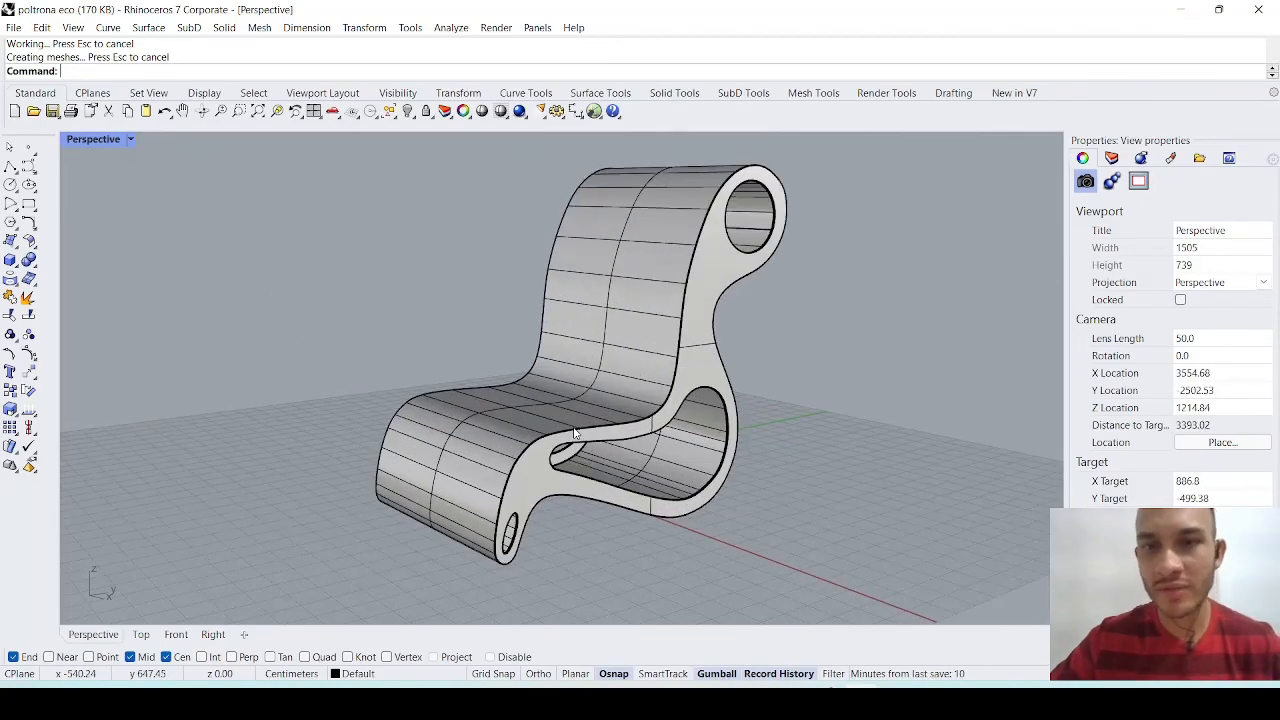
scroll(574, 432, down, 3)
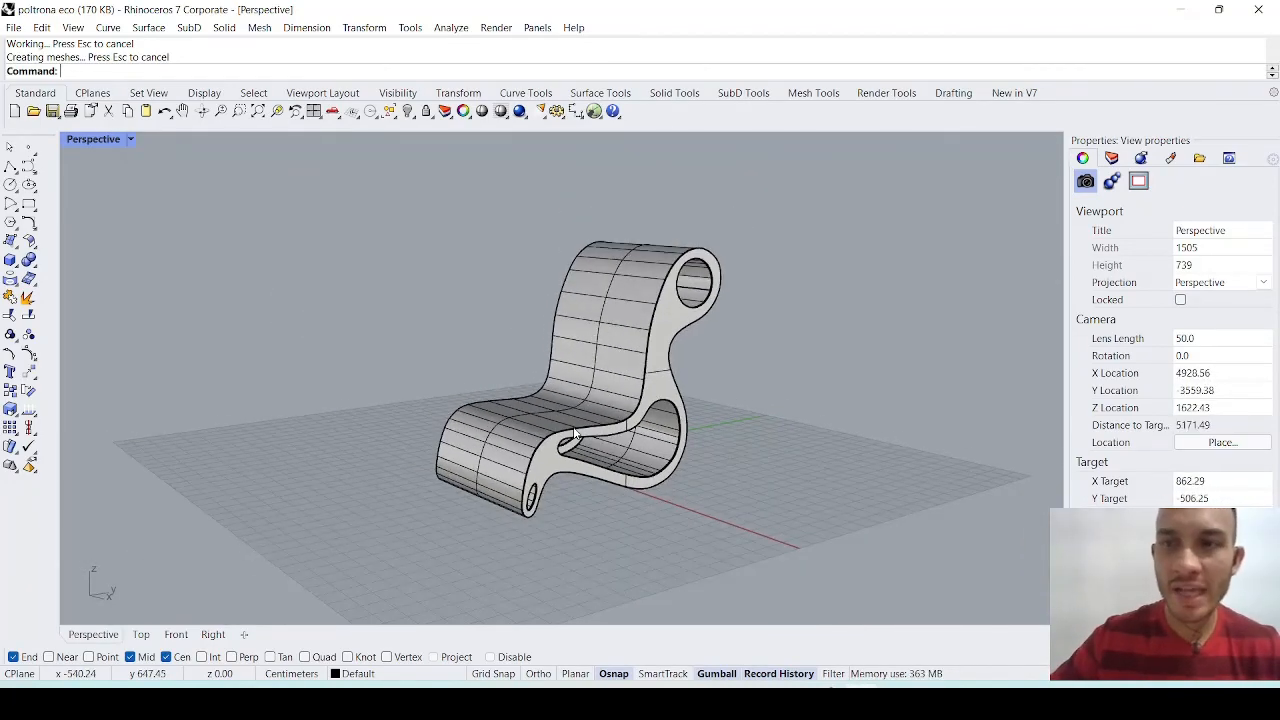
scroll(574, 432, up, 3)
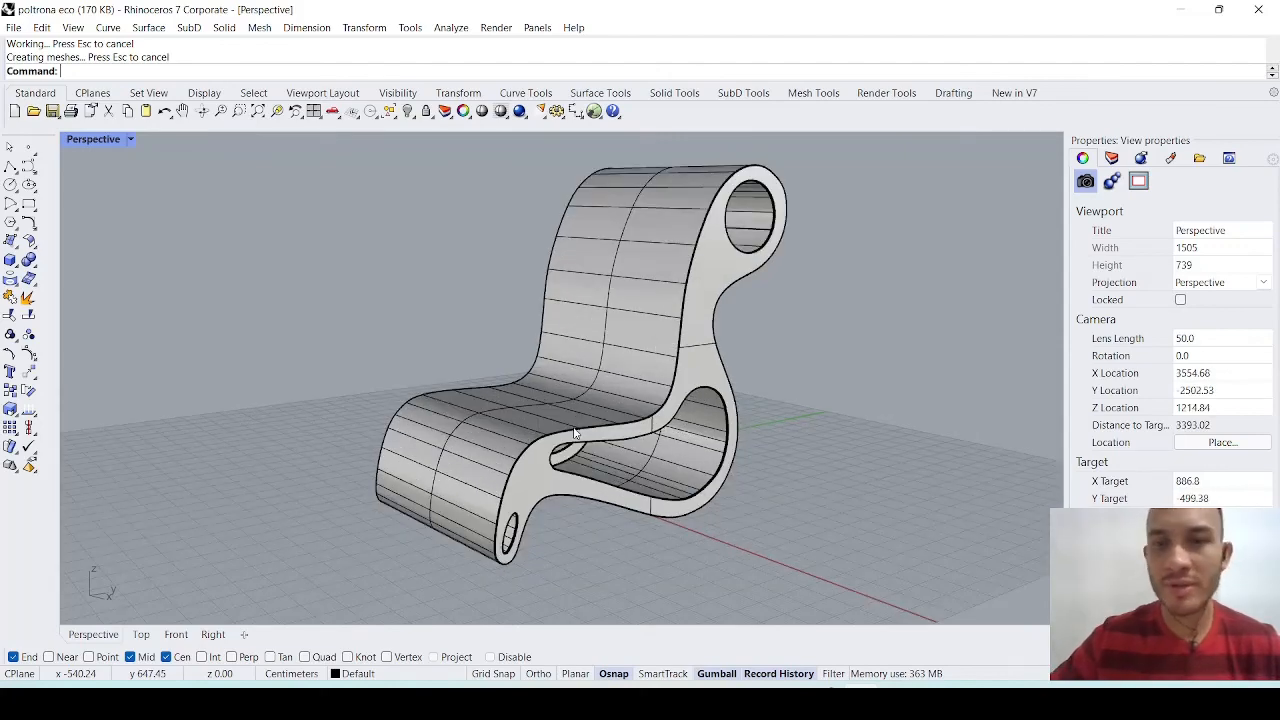